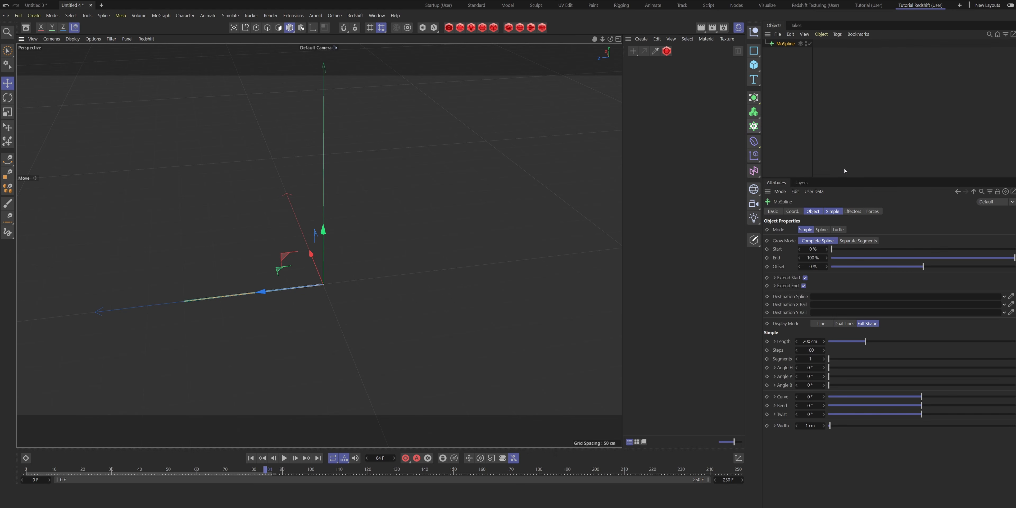
# Set the MoSpline's length to 100 cm and its steps to 64
pyautogui.keyDown('alt'); pyautogui.moveTo(335, 309); pyautogui.dragTo(325, 286); pyautogui.keyUp('alt')
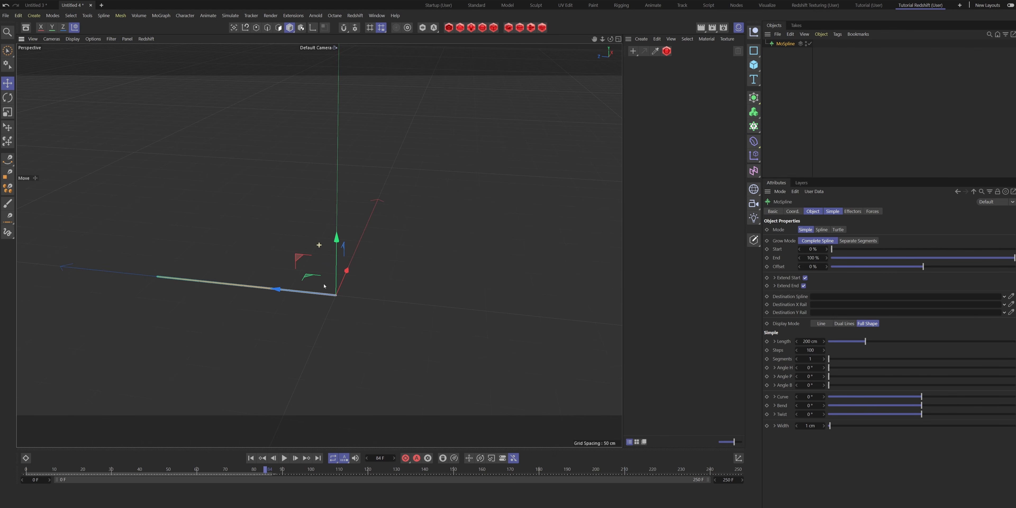
pyautogui.click(834, 215)
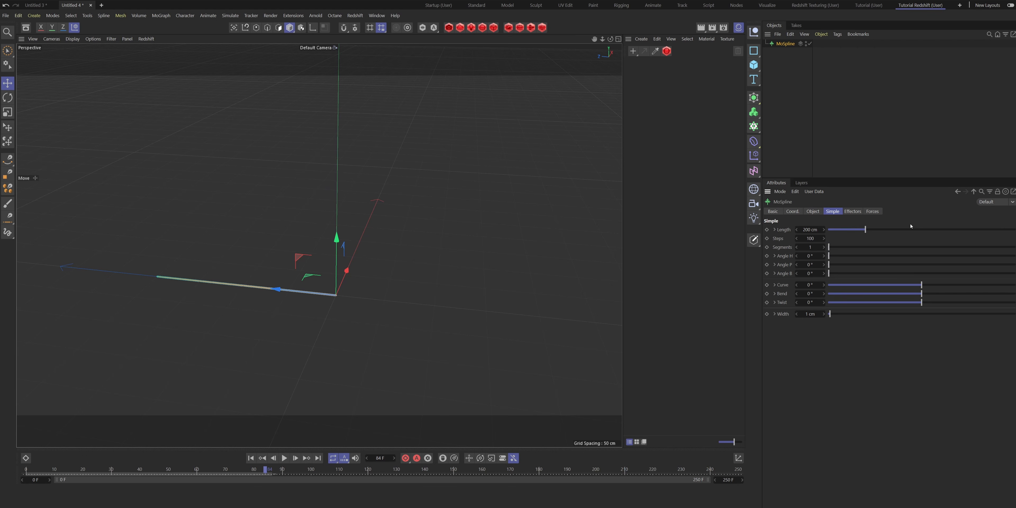
pyautogui.click(810, 230)
pyautogui.write('100')
pyautogui.press('Return')
pyautogui.click(822, 238)
pyautogui.write('64')
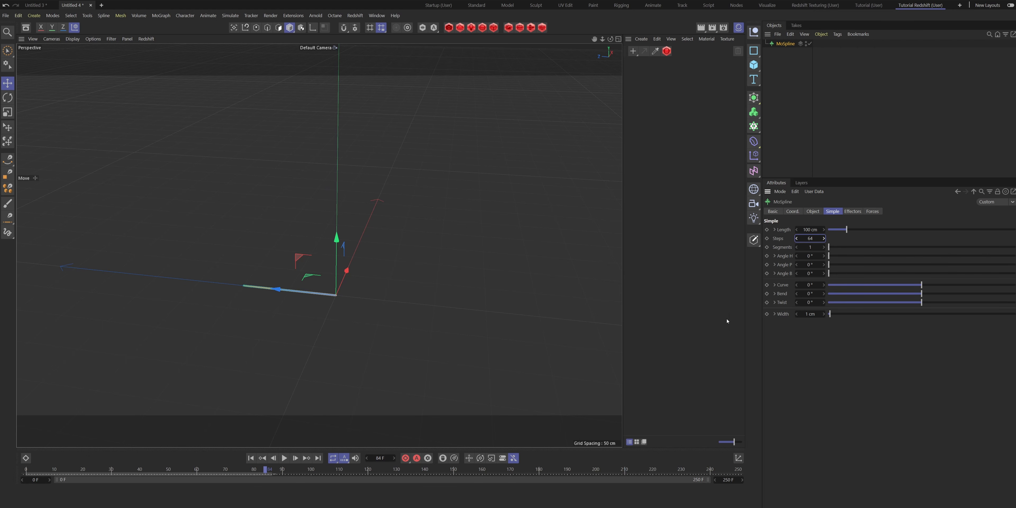
# Tilt the MoSpline upward with Angle P at 37° and curve it with a bend of 43°
pyautogui.moveTo(810, 264)
pyautogui.mouseDown()
pyautogui.moveTo(848, 264)
pyautogui.moveTo(801, 265)
pyautogui.moveTo(809, 265)
pyautogui.mouseUp()
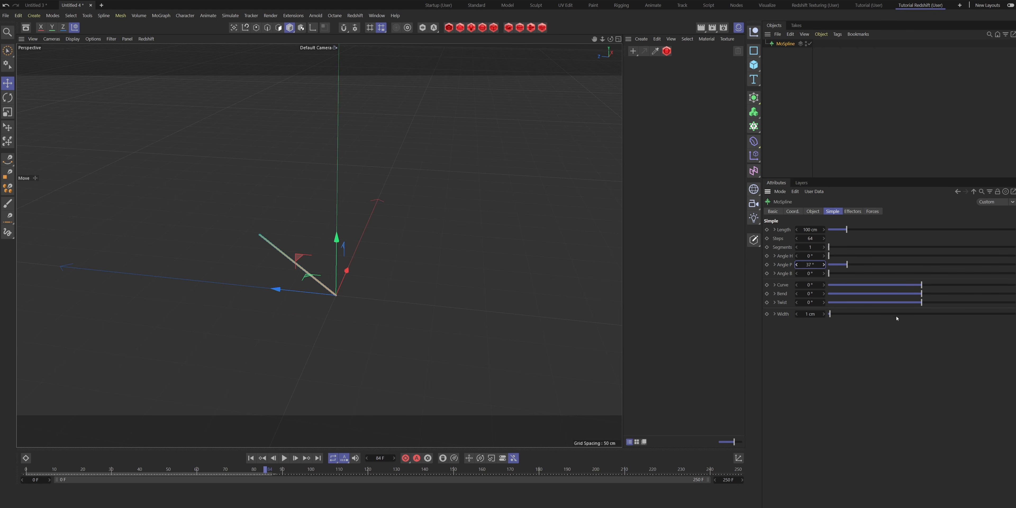
pyautogui.moveTo(932, 295)
pyautogui.mouseDown()
pyautogui.moveTo(967, 298)
pyautogui.moveTo(879, 306)
pyautogui.moveTo(950, 308)
pyautogui.moveTo(901, 308)
pyautogui.moveTo(933, 308)
pyautogui.mouseUp()
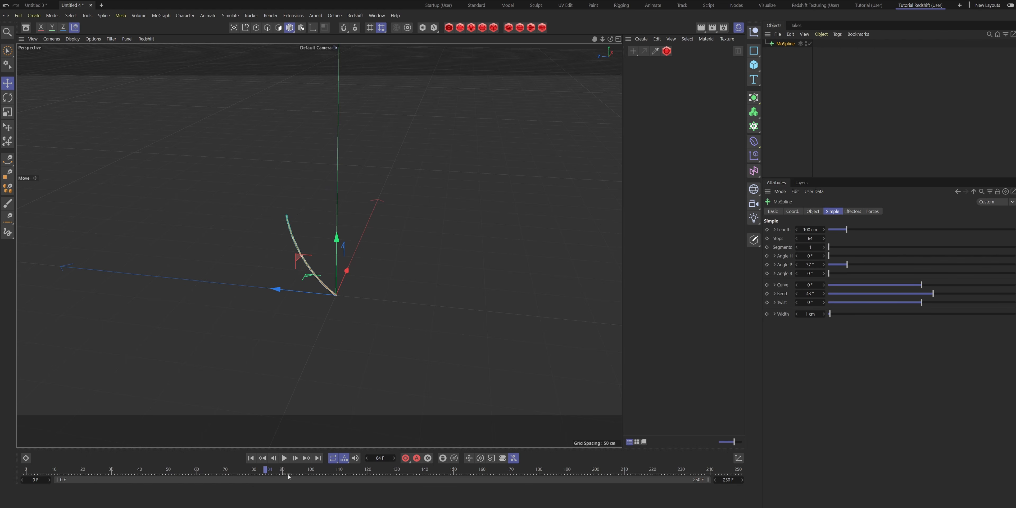
# Keyframe the MoSpline's Angle P at 25° on frame 0 and 70° on frame 90
pyautogui.moveTo(279, 471); pyautogui.dragTo(17, 478)
pyautogui.click(814, 264)
pyautogui.write('25')
pyautogui.click(767, 265)
pyautogui.moveTo(284, 473)
pyautogui.mouseDown()
pyautogui.moveTo(308, 473)
pyautogui.moveTo(284, 478)
pyautogui.mouseUp()
pyautogui.doubleClick(810, 265)
pyautogui.write('7+')
pyautogui.press('BackSpace')
pyautogui.write('5')
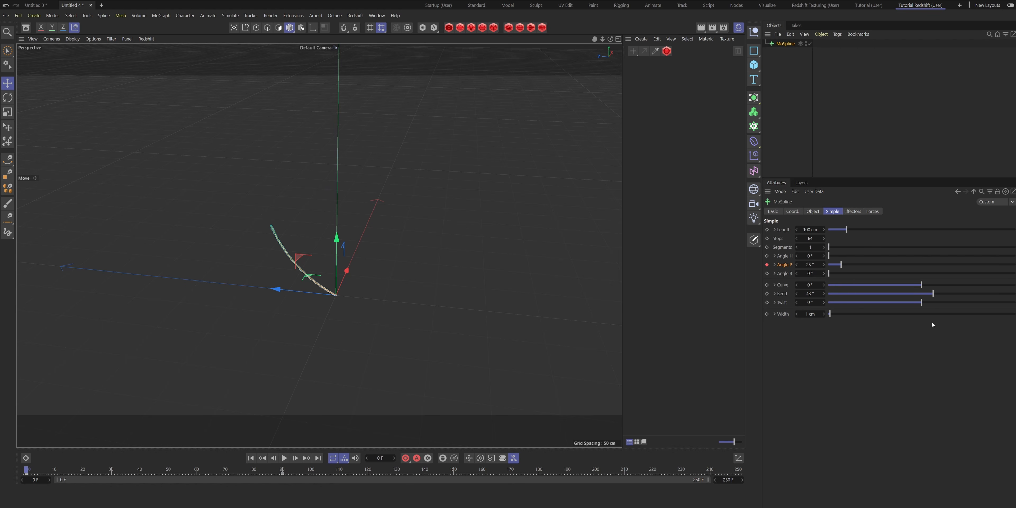
# Set the MoSpline's bend to 130° at frame 0 and keyframe it
pyautogui.doubleClick(809, 294)
pyautogui.write('135')
pyautogui.press('Return')
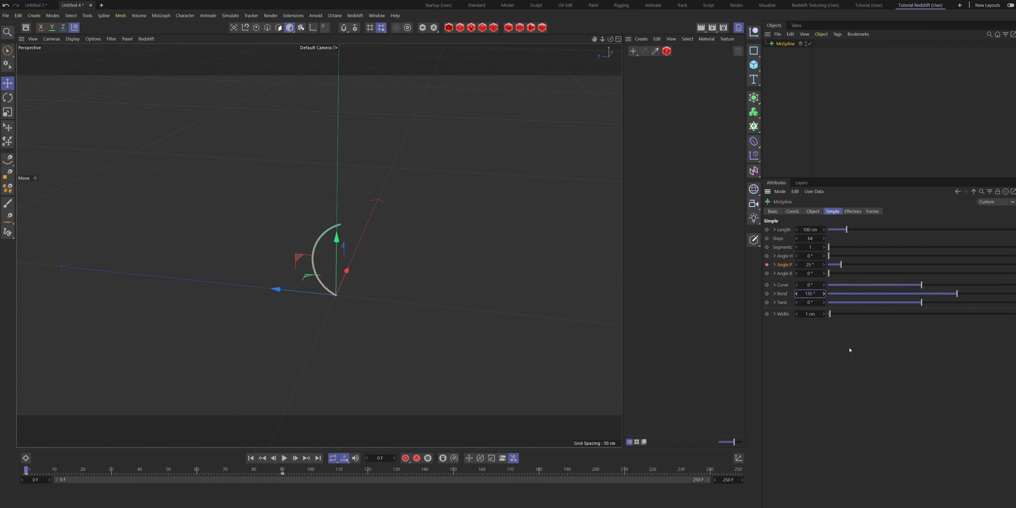
pyautogui.keyDown('alt'); pyautogui.moveTo(293, 213); pyautogui.dragTo(321, 224); pyautogui.keyUp('alt')
pyautogui.keyDown('alt'); pyautogui.moveTo(321, 224); pyautogui.dragTo(361, 238, button='right'); pyautogui.keyUp('alt')
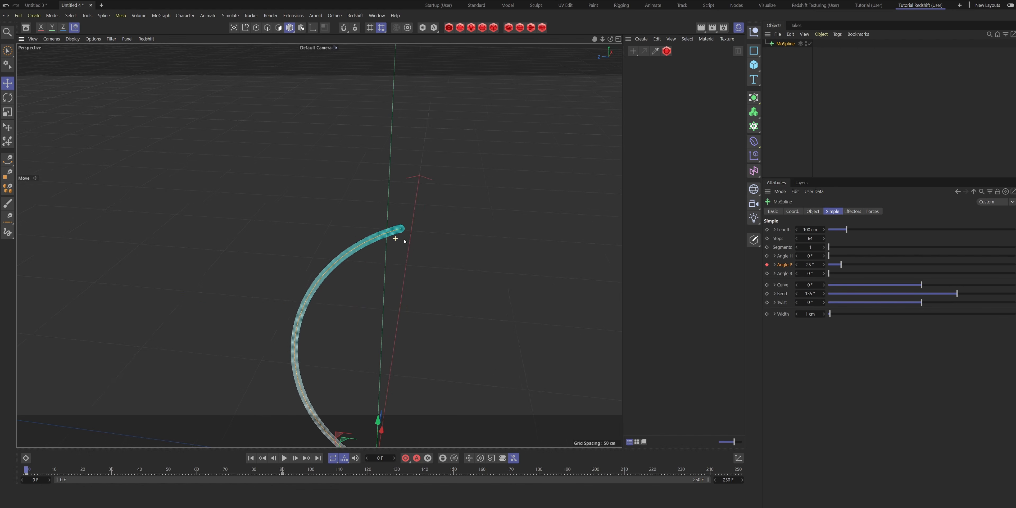
pyautogui.moveTo(957, 293); pyautogui.dragTo(955, 294)
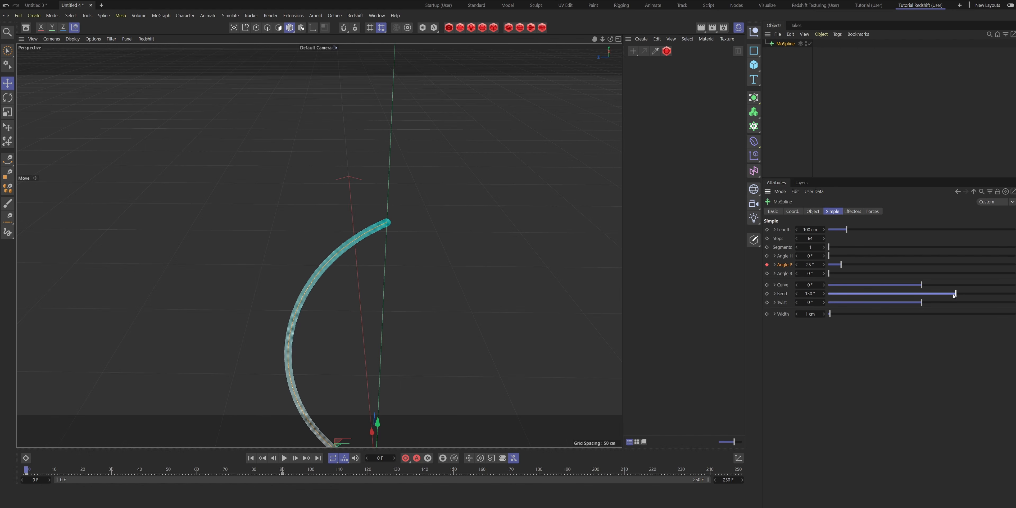
pyautogui.keyDown('alt'); pyautogui.moveTo(389, 217); pyautogui.dragTo(316, 246); pyautogui.keyUp('alt')
pyautogui.keyDown('alt'); pyautogui.moveTo(388, 219); pyautogui.dragTo(438, 190, button='right'); pyautogui.keyUp('alt')
pyautogui.keyDown('alt'); pyautogui.moveTo(391, 220); pyautogui.dragTo(382, 199); pyautogui.keyUp('alt')
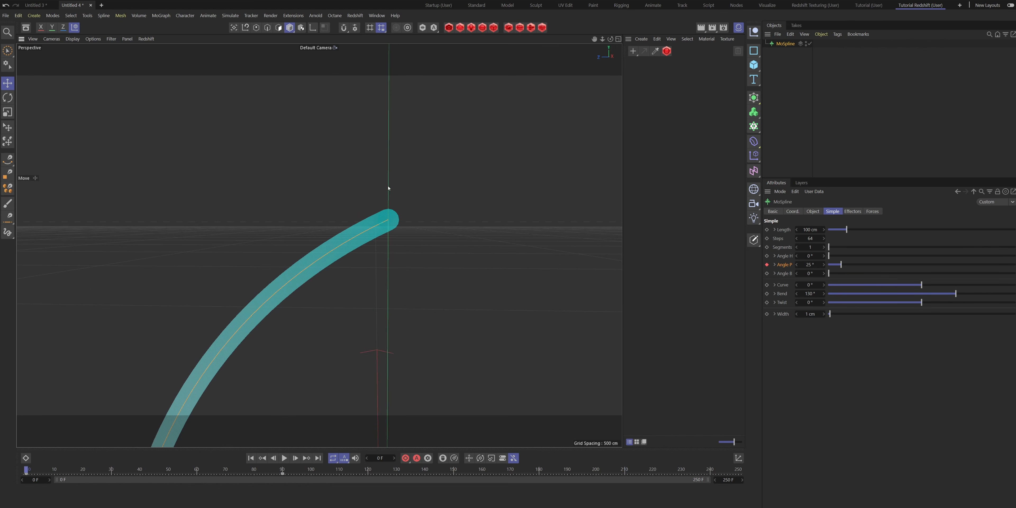
pyautogui.scroll(-6, 384, 269)
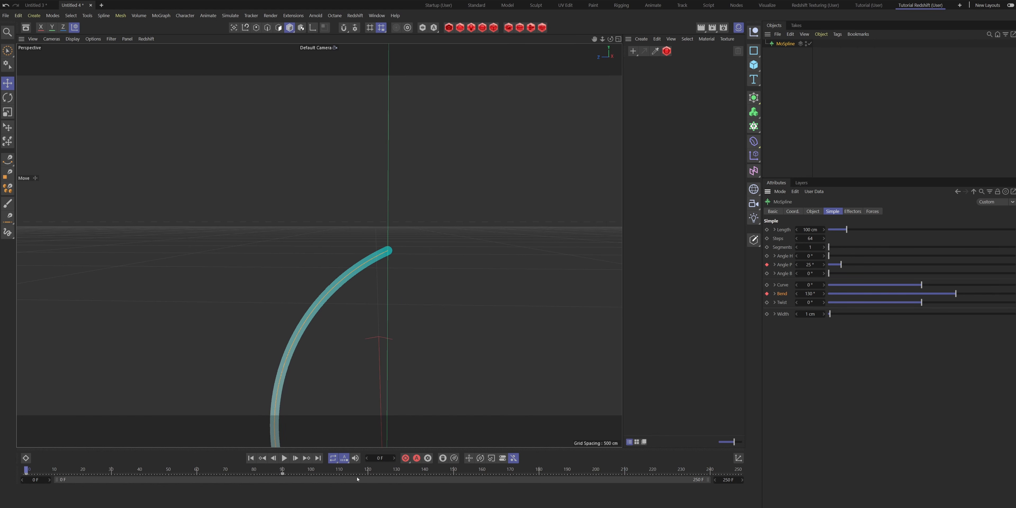
# Set the MoSpline's bend to -45° at frame 90 and keyframe it
pyautogui.click(282, 470)
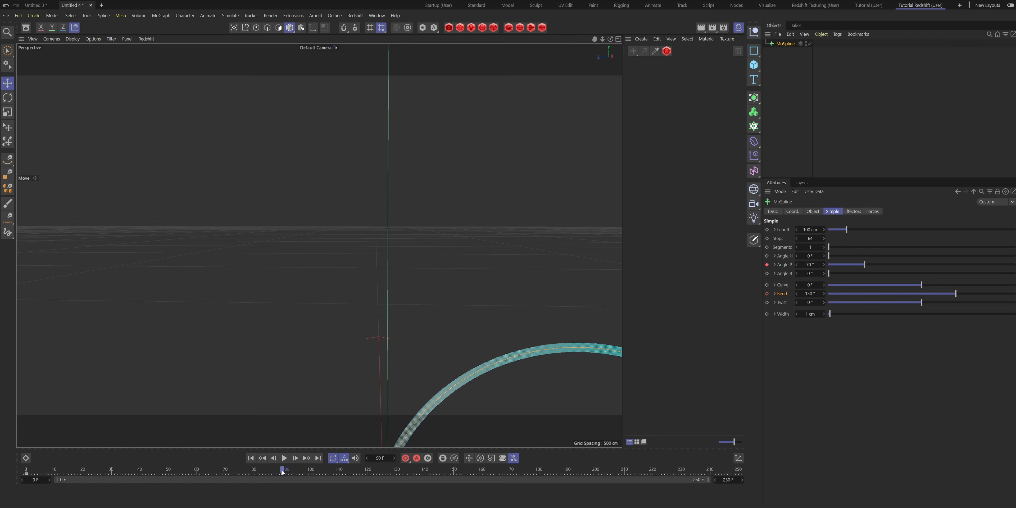
pyautogui.scroll(-2, 480, 363)
pyautogui.scroll(-3, 479, 364)
pyautogui.keyDown('alt'); pyautogui.moveTo(481, 393); pyautogui.dragTo(454, 248, button='middle'); pyautogui.keyUp('alt')
pyautogui.keyDown('alt'); pyautogui.moveTo(454, 247); pyautogui.dragTo(453, 268); pyautogui.keyUp('alt')
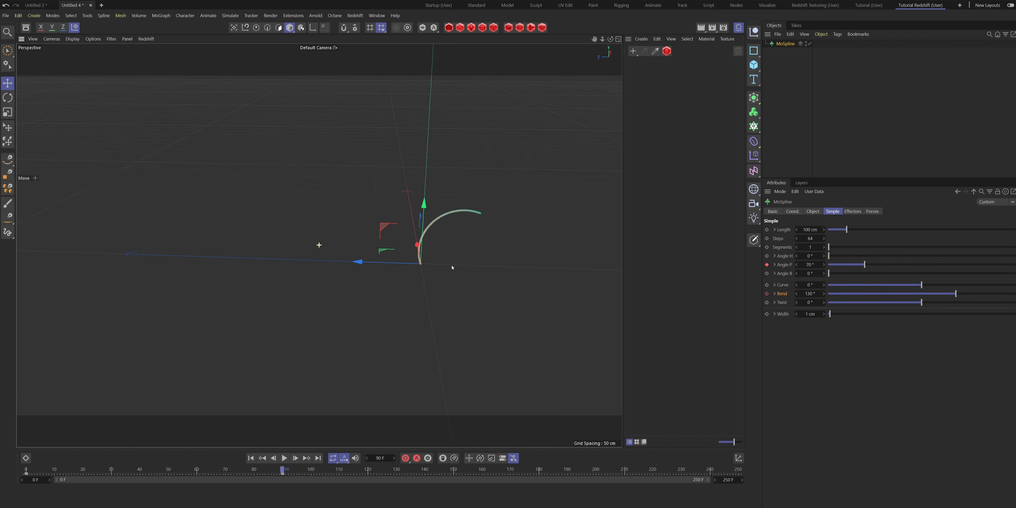
pyautogui.moveTo(956, 294); pyautogui.dragTo(900, 294)
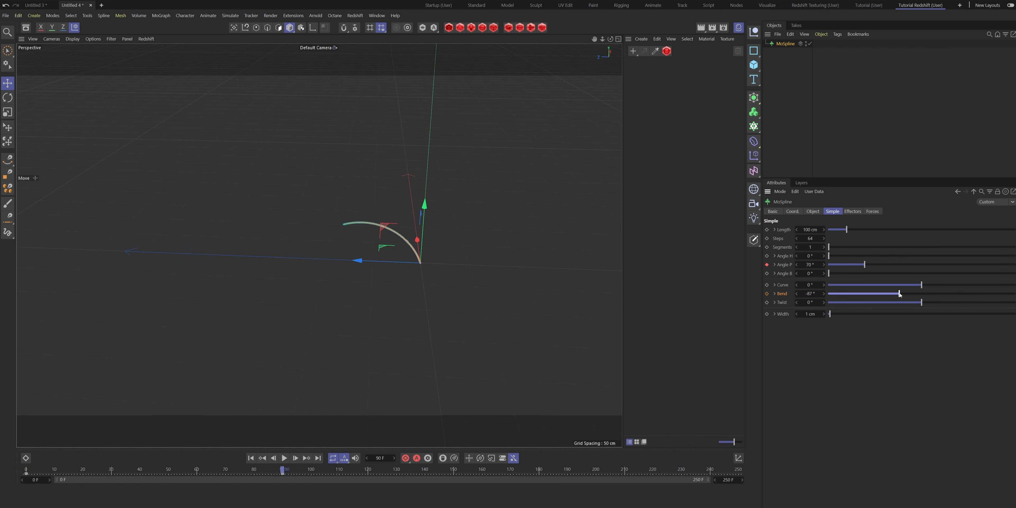
pyautogui.doubleClick(810, 295)
pyautogui.press('BackSpace')
pyautogui.write('-45')
pyautogui.press('Return')
pyautogui.click(767, 294)
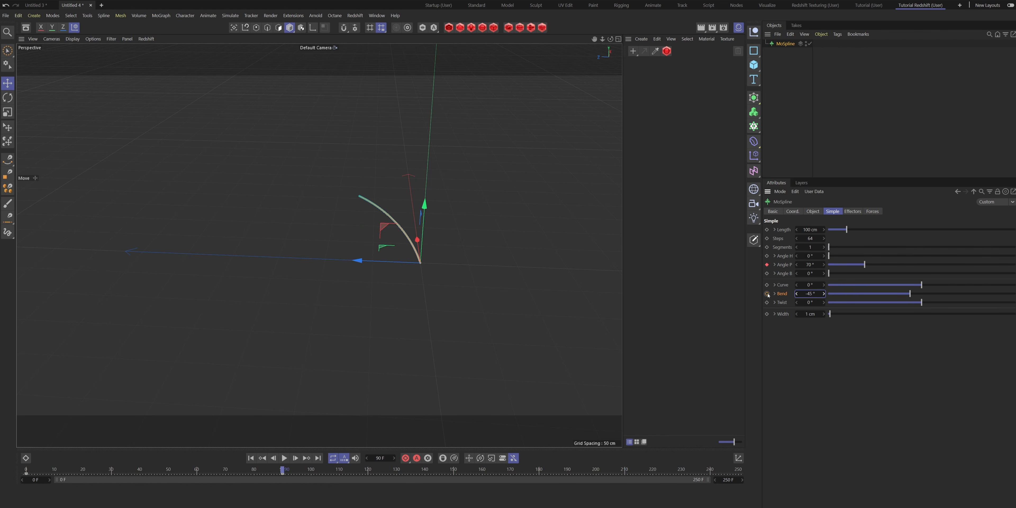
# Play back the spline's opening animation, stop it and move the playhead to frame 98
pyautogui.click(283, 458)
pyautogui.scroll(4, 499, 211)
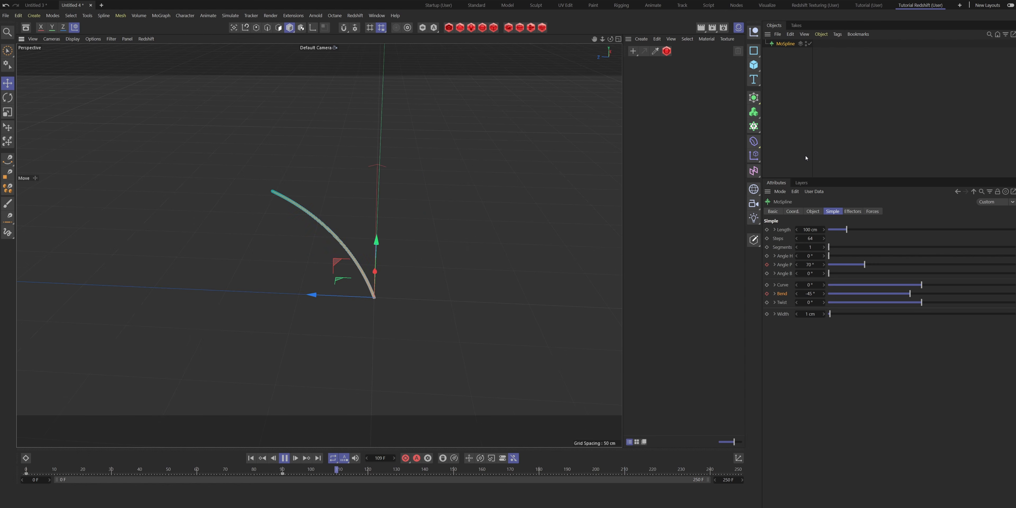
pyautogui.click(805, 158)
pyautogui.click(26, 471)
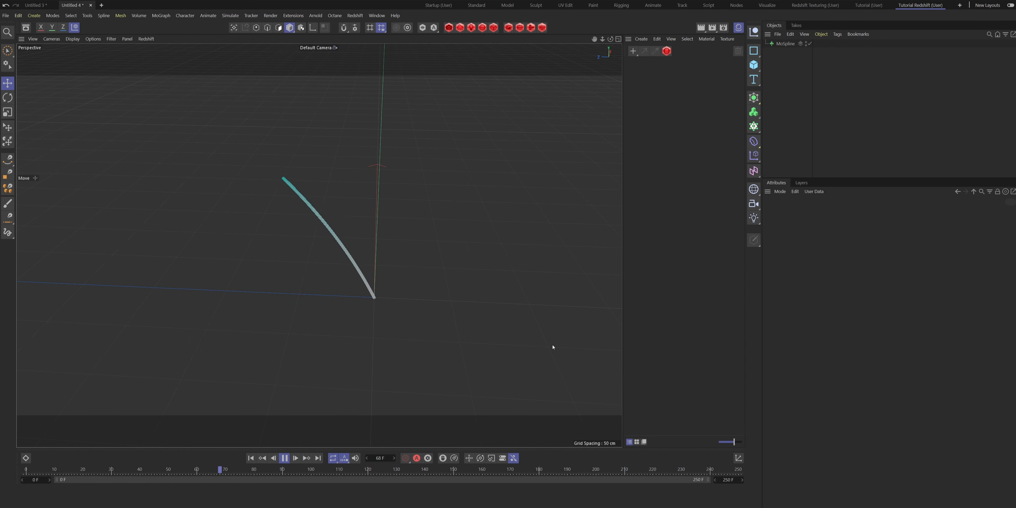
pyautogui.click(284, 458)
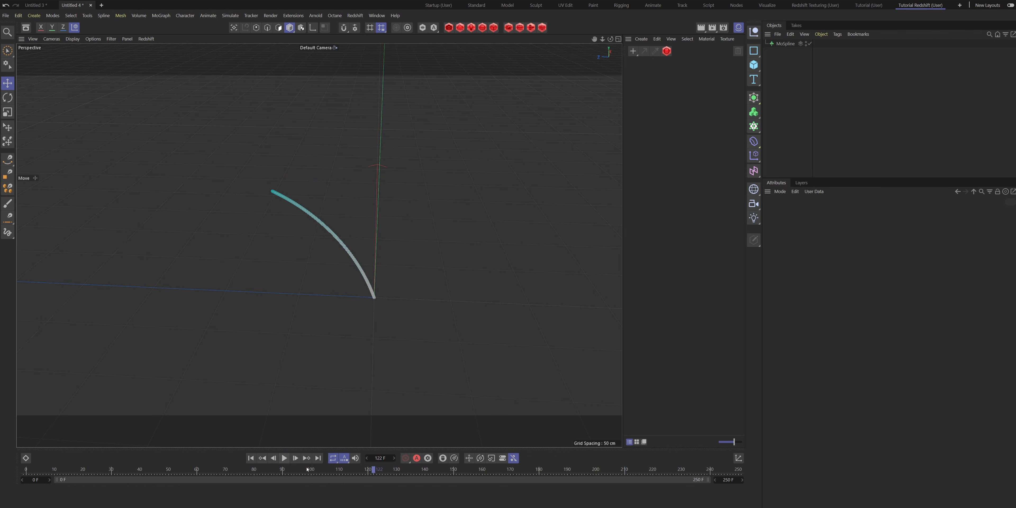
pyautogui.moveTo(367, 473); pyautogui.dragTo(305, 470)
pyautogui.keyDown('alt'); pyautogui.moveTo(318, 243); pyautogui.dragTo(375, 272); pyautogui.keyUp('alt')
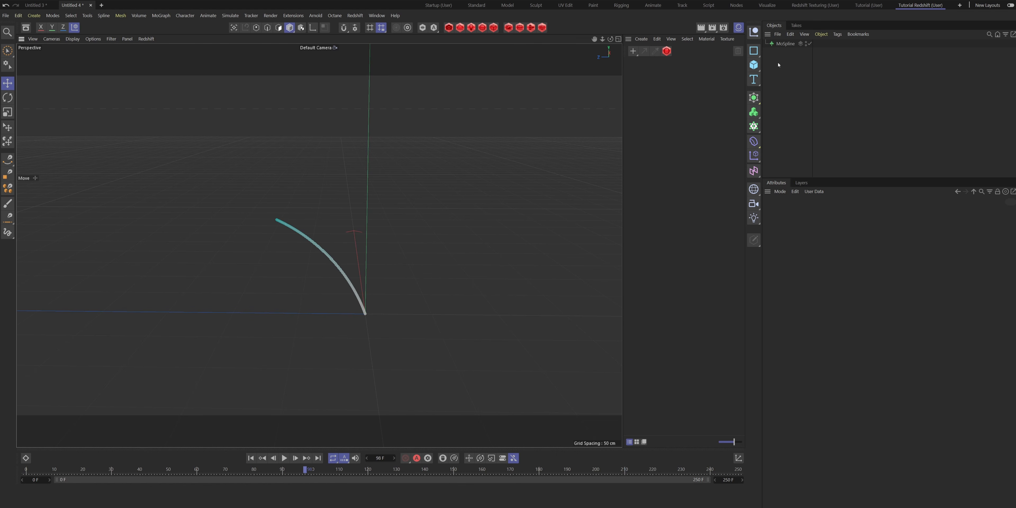
# Rename the MoSpline object as Pettle
pyautogui.click(785, 45)
pyautogui.doubleClick(785, 45)
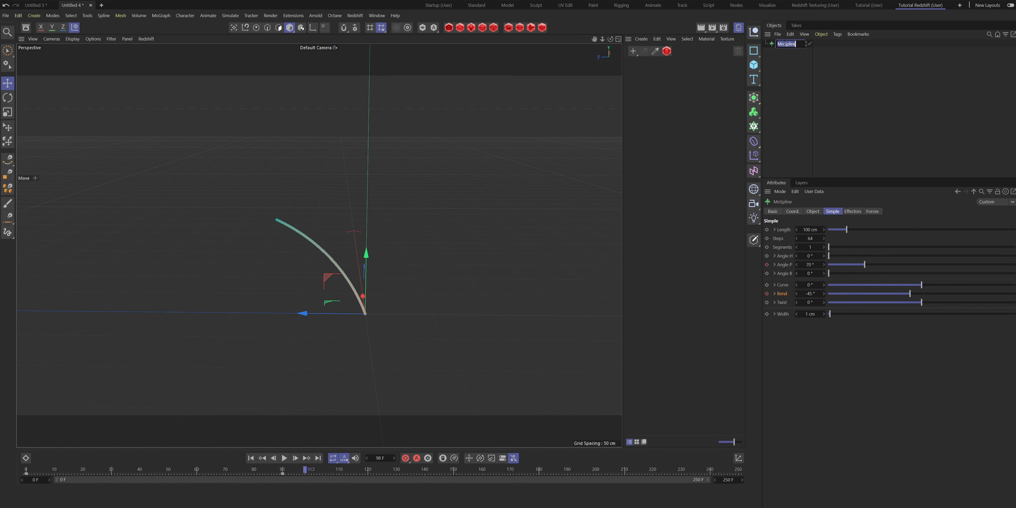
pyautogui.write('Pettle')
pyautogui.press('Return')
# Group the spline under a null and name the null Pettle
pyautogui.hotkey('alt', 'g')
pyautogui.doubleClick(781, 44)
pyautogui.write('Pettle')
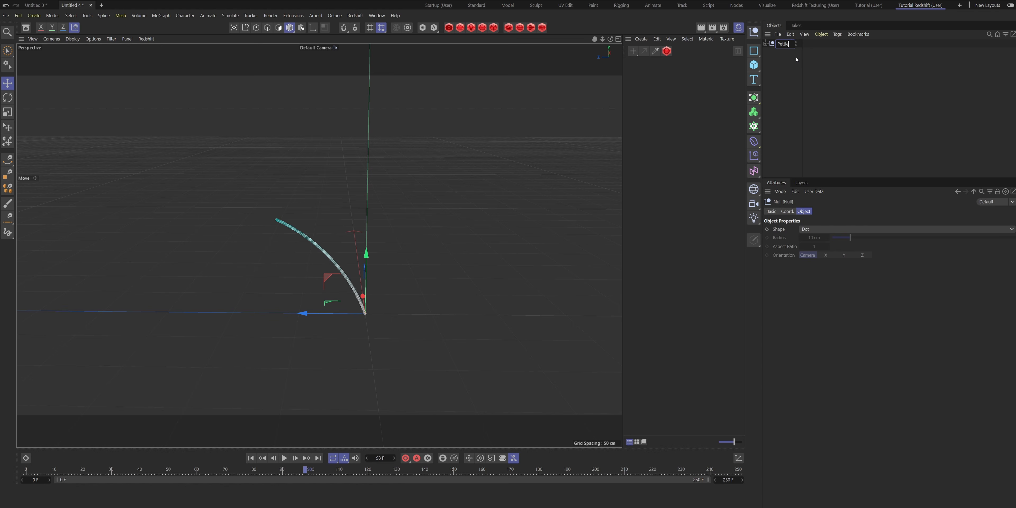
pyautogui.press('Return')
# Set the Pettle spline's segments to 6 and its Angle H to 240°
pyautogui.click(766, 44)
pyautogui.click(785, 52)
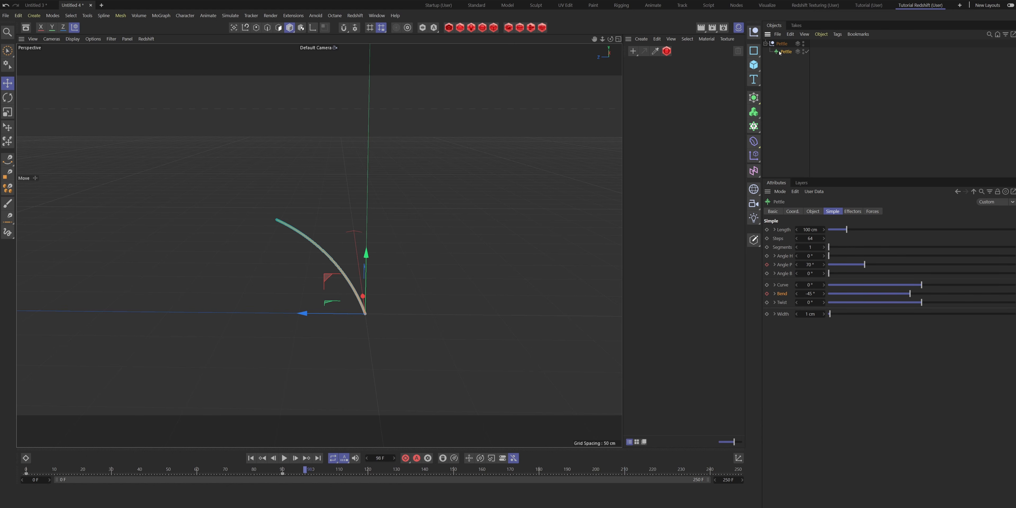
pyautogui.doubleClick(821, 249)
pyautogui.write('6')
pyautogui.press('Return')
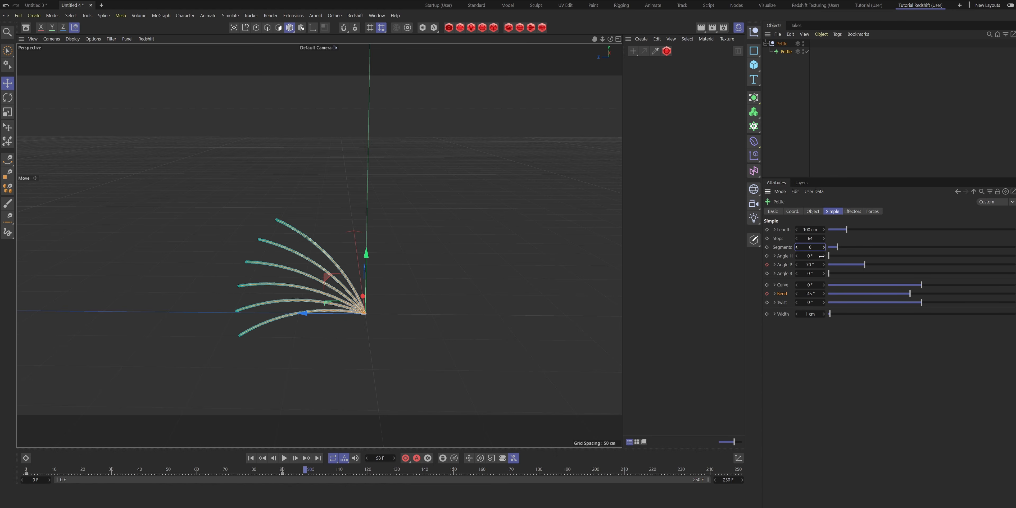
pyautogui.keyDown('alt'); pyautogui.moveTo(385, 303); pyautogui.dragTo(339, 315); pyautogui.keyUp('alt')
pyautogui.doubleClick(811, 256)
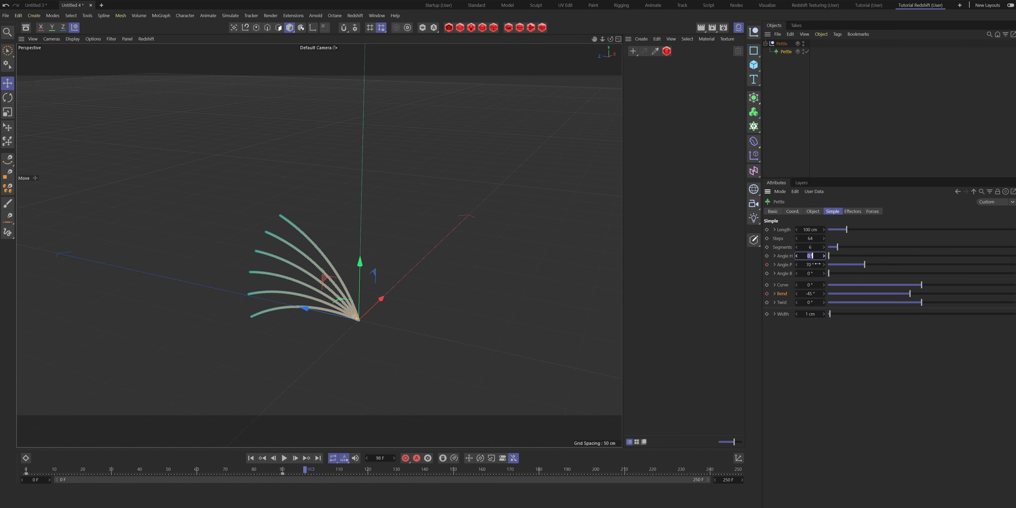
pyautogui.write('240')
pyautogui.press('Return')
# Play the animation of the fanned-out splines from the start, stop it and inspect their spread
pyautogui.moveTo(336, 321)
pyautogui.keyDown('alt'); pyautogui.mouseDown()
pyautogui.moveTo(344, 326)
pyautogui.moveTo(305, 460)
pyautogui.moveTo(299, 418)
pyautogui.moveTo(331, 332)
pyautogui.mouseUp(); pyautogui.keyUp('alt')
pyautogui.click(285, 459)
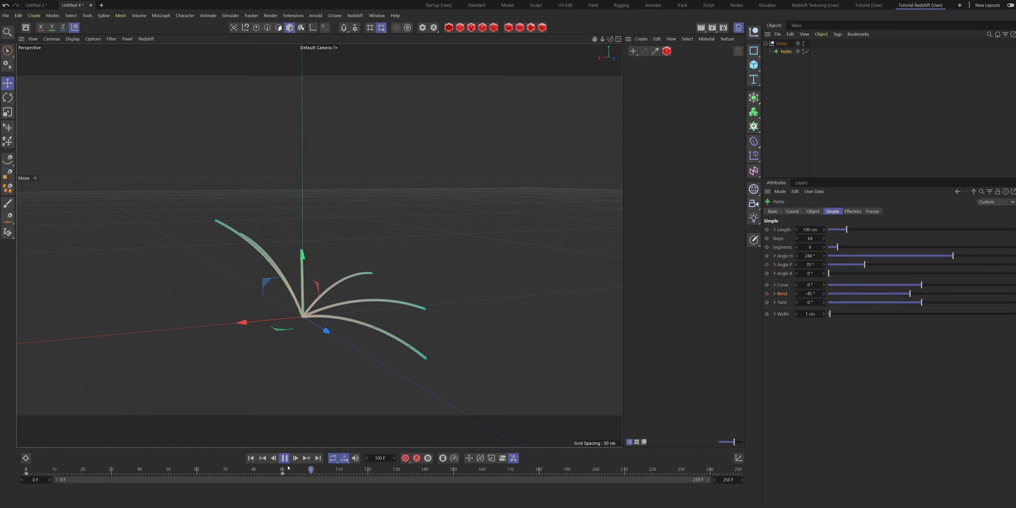
pyautogui.click(252, 459)
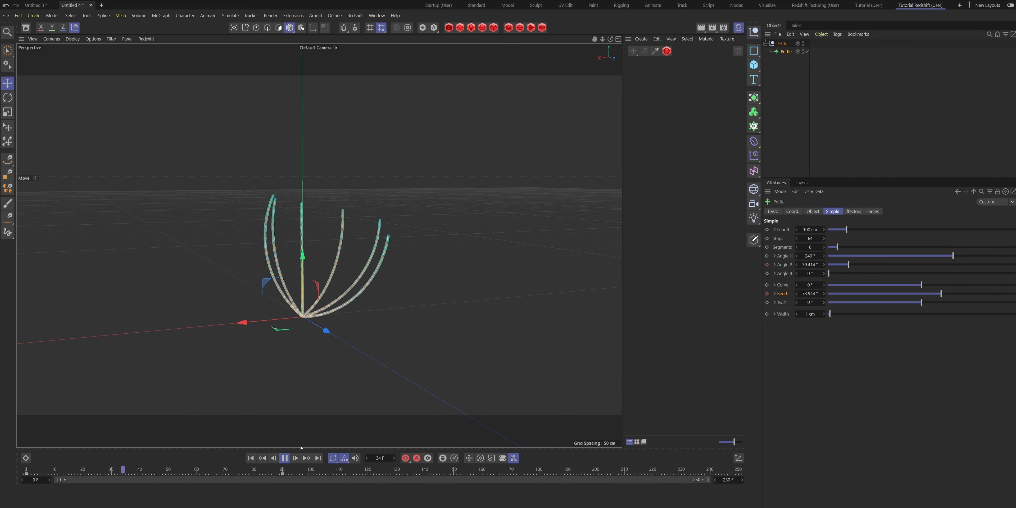
pyautogui.click(283, 458)
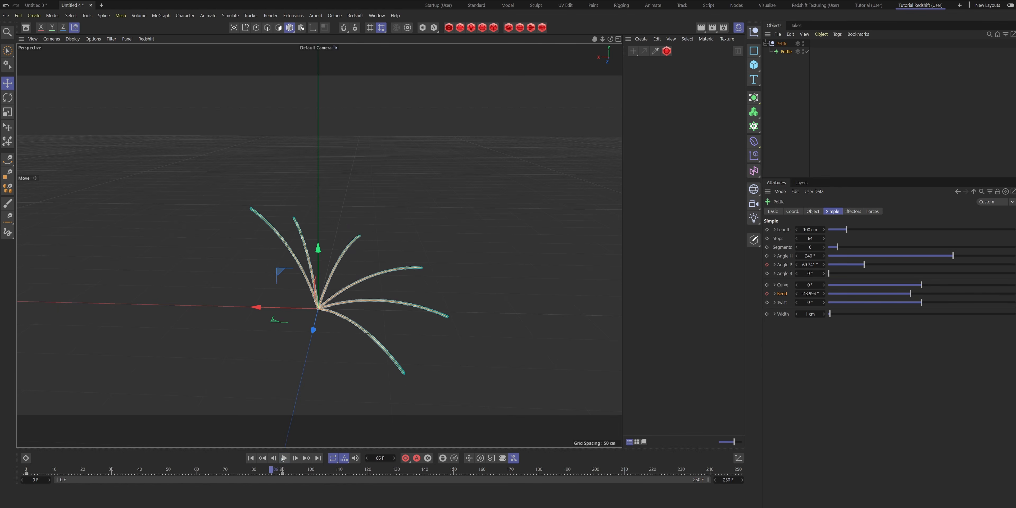
pyautogui.keyDown('alt'); pyautogui.moveTo(341, 280); pyautogui.dragTo(377, 284); pyautogui.keyUp('alt')
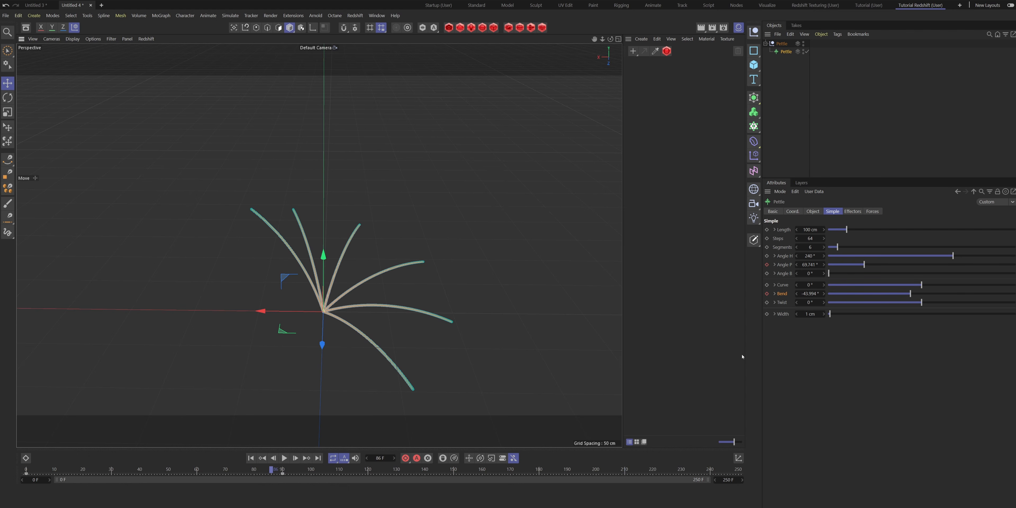
# Add a Cloner and nest the Pettle null inside it
pyautogui.keyDown('alt'); pyautogui.click(754, 127); pyautogui.keyUp('alt')
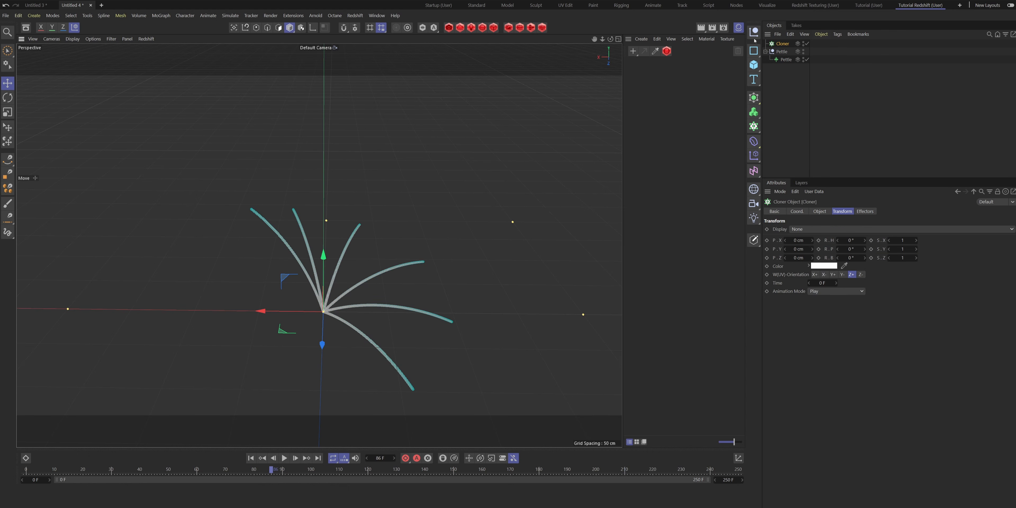
pyautogui.click(781, 51)
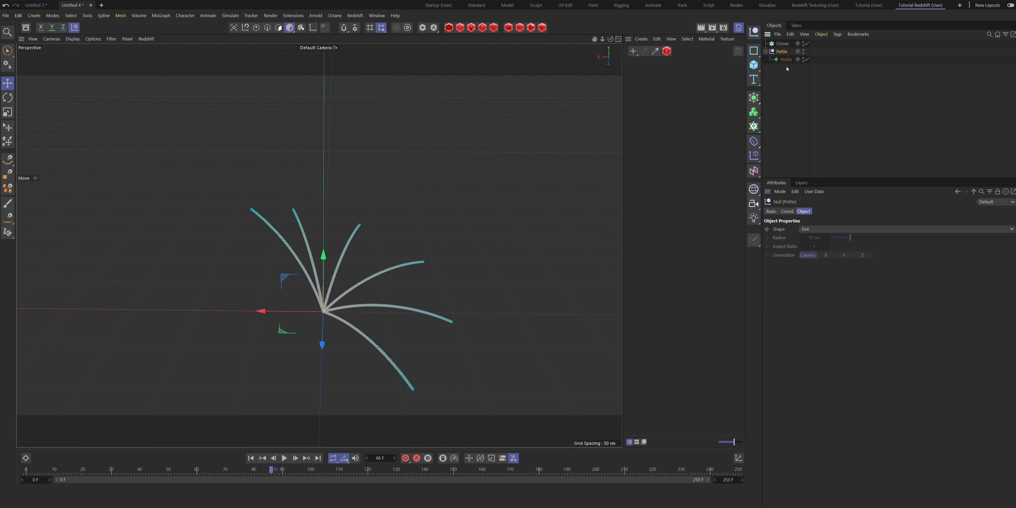
pyautogui.moveTo(781, 52); pyautogui.dragTo(783, 43)
pyautogui.click(778, 45)
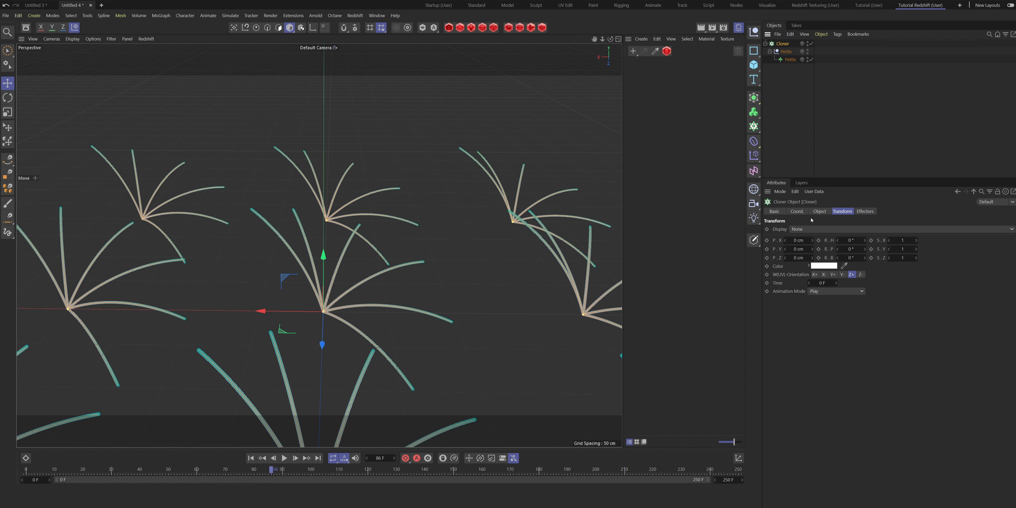
# Set the Cloner to Radial mode with a radius of 0 cm and a count of 3, and return to frame 0
pyautogui.click(819, 212)
pyautogui.click(829, 229)
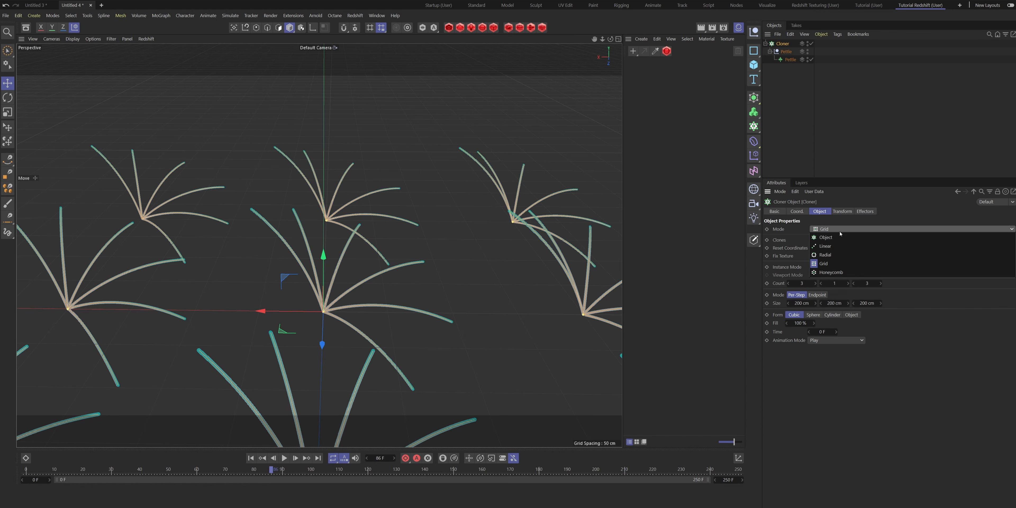
pyautogui.click(825, 255)
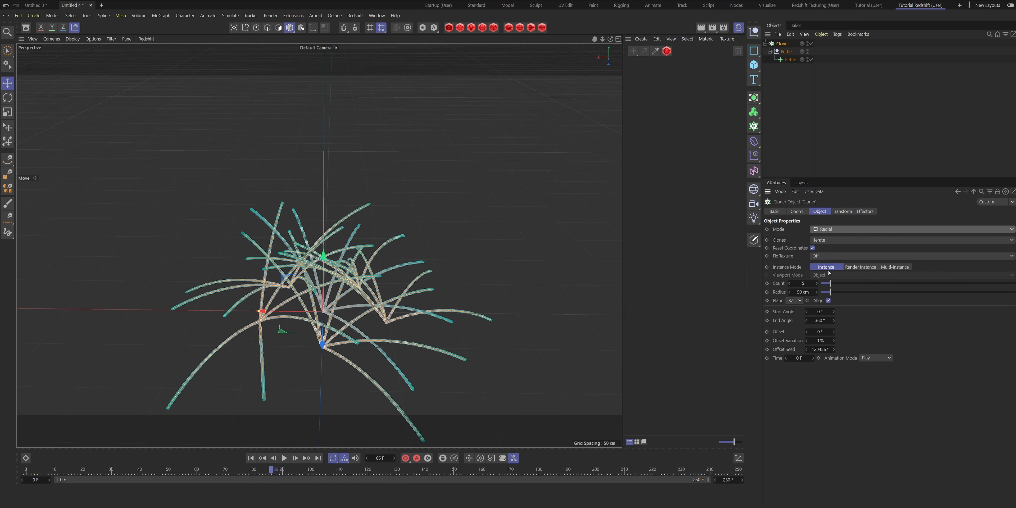
pyautogui.moveTo(829, 294); pyautogui.dragTo(675, 285)
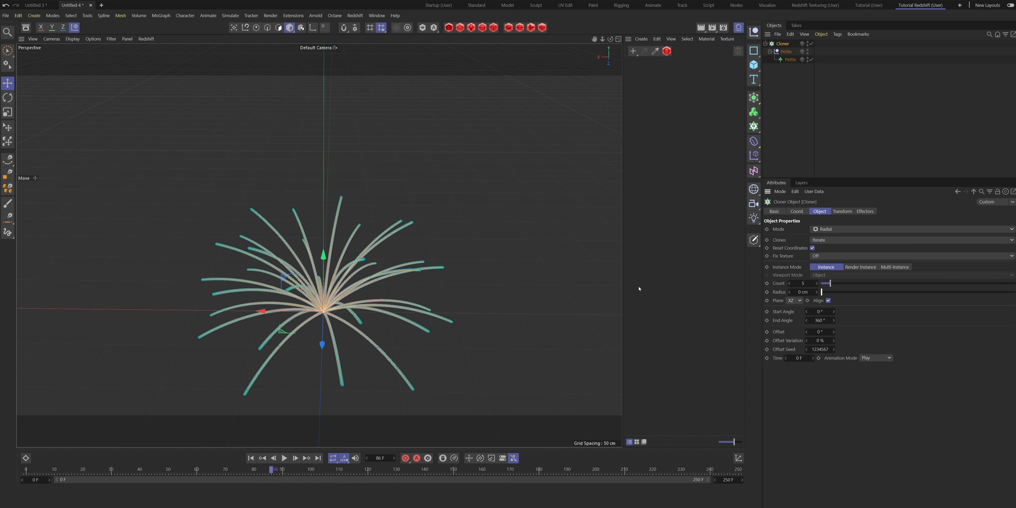
pyautogui.click(804, 284)
pyautogui.write('3')
pyautogui.press('Return')
pyautogui.moveTo(272, 469); pyautogui.dragTo(0, 458)
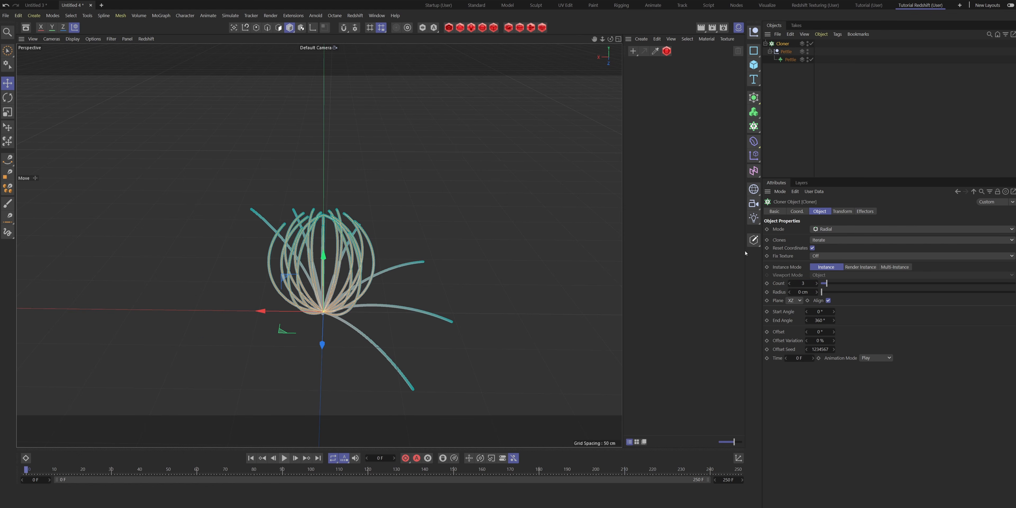
# Inspect how the cloned splines open by playing and scrubbing the animation from several angles, then return to frame 0
pyautogui.click(790, 60)
pyautogui.keyDown('alt'); pyautogui.moveTo(284, 327); pyautogui.dragTo(378, 291); pyautogui.keyUp('alt')
pyautogui.click(285, 458)
pyautogui.click(284, 458)
pyautogui.keyDown('alt'); pyautogui.moveTo(319, 246); pyautogui.dragTo(277, 360); pyautogui.keyUp('alt')
pyautogui.scroll(-5, 385, 342)
pyautogui.moveTo(315, 470); pyautogui.dragTo(179, 458)
pyautogui.keyDown('alt'); pyautogui.moveTo(354, 294); pyautogui.dragTo(368, 347); pyautogui.keyUp('alt')
pyautogui.moveTo(180, 470); pyautogui.dragTo(23, 470)
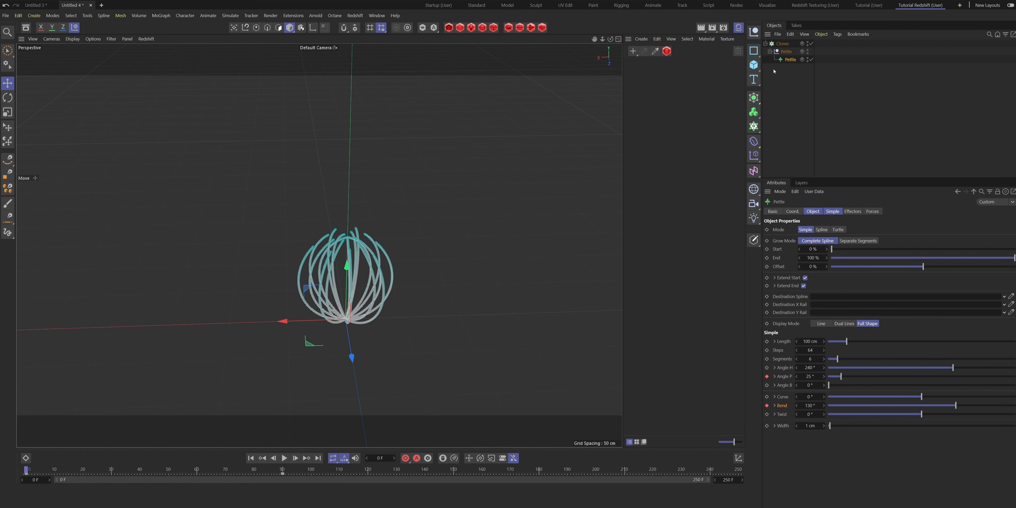
# Hide the Cloner in the scene and add a Plane primitive
pyautogui.click(823, 104)
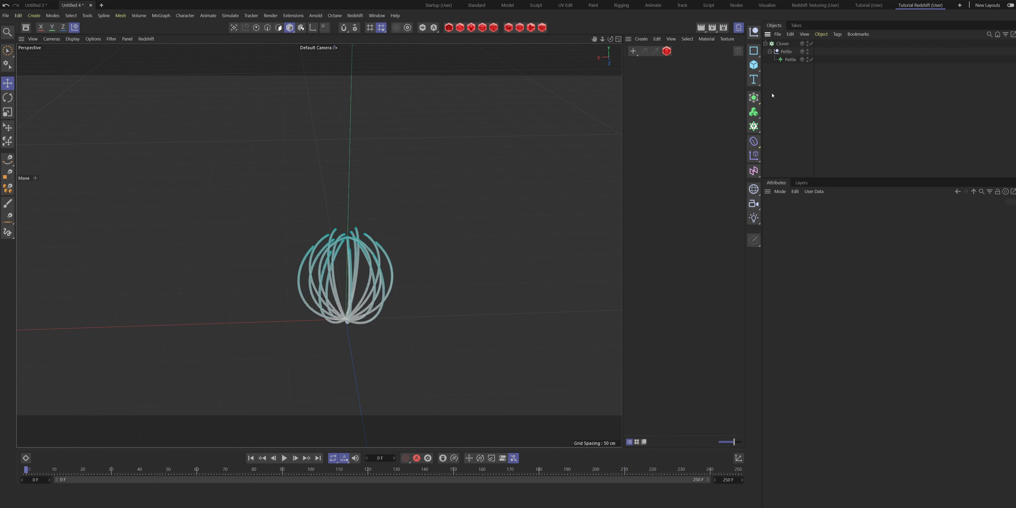
pyautogui.click(807, 44)
pyautogui.click(753, 66)
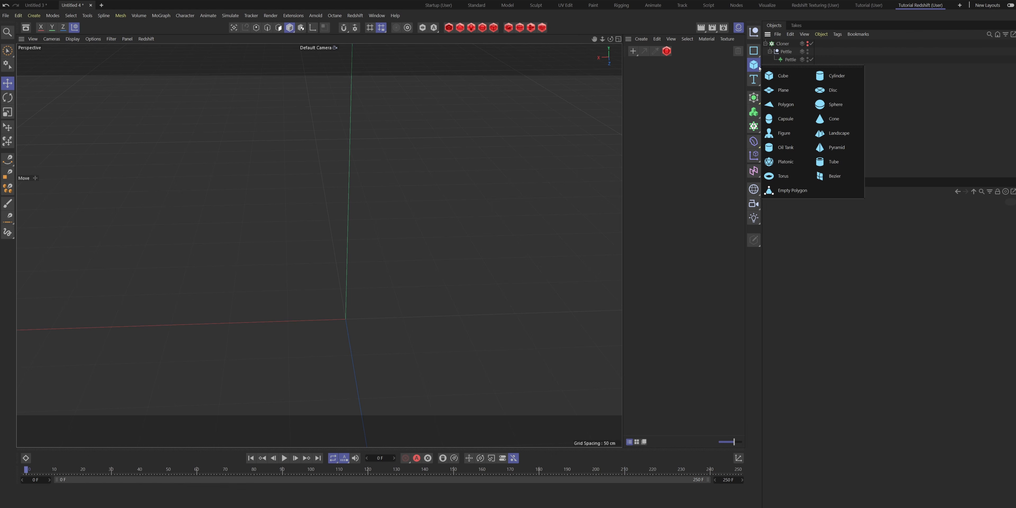
pyautogui.click(780, 94)
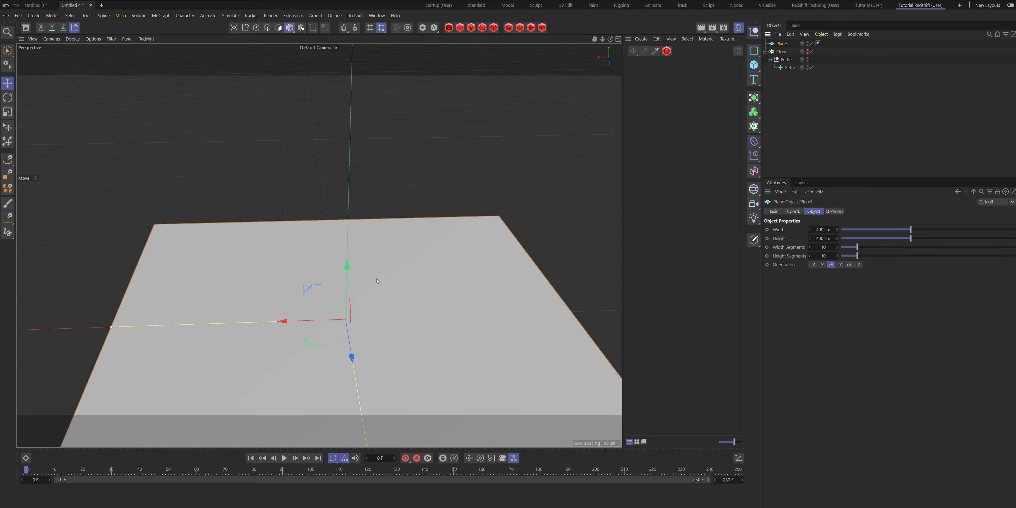
# Set the plane to 100 cm wide and 50 cm high, with 6 width segments and 1 height segment
pyautogui.keyDown('alt'); pyautogui.moveTo(411, 284); pyautogui.dragTo(388, 340); pyautogui.keyUp('alt')
pyautogui.keyDown('alt'); pyautogui.moveTo(388, 340); pyautogui.dragTo(407, 223, button='middle'); pyautogui.keyUp('alt')
pyautogui.keyDown('alt'); pyautogui.moveTo(407, 224); pyautogui.dragTo(406, 265); pyautogui.keyUp('alt')
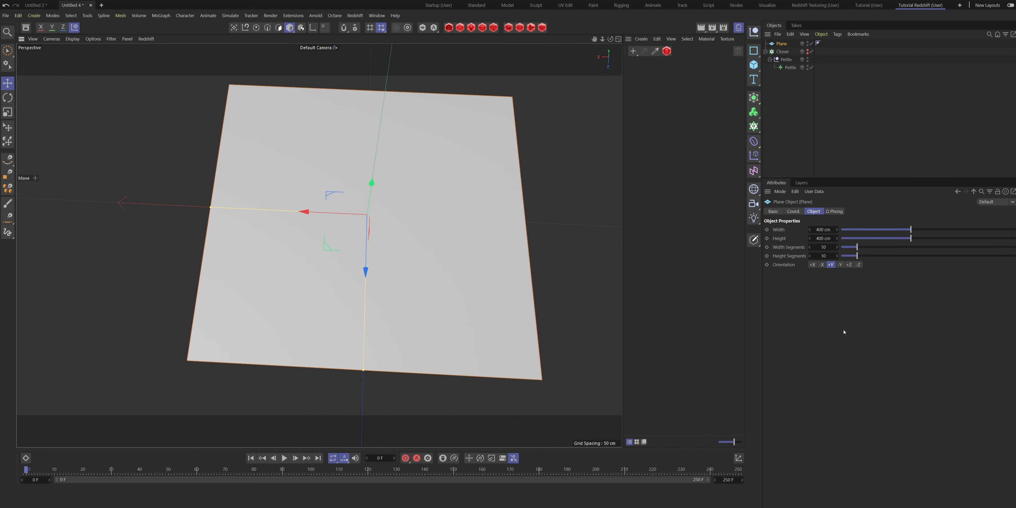
pyautogui.click(826, 244)
pyautogui.write('6')
pyautogui.click(833, 256)
pyautogui.write('1')
pyautogui.click(828, 236)
pyautogui.write('1')
pyautogui.write('0')
pyautogui.click(825, 230)
pyautogui.write('10')
pyautogui.press('Return')
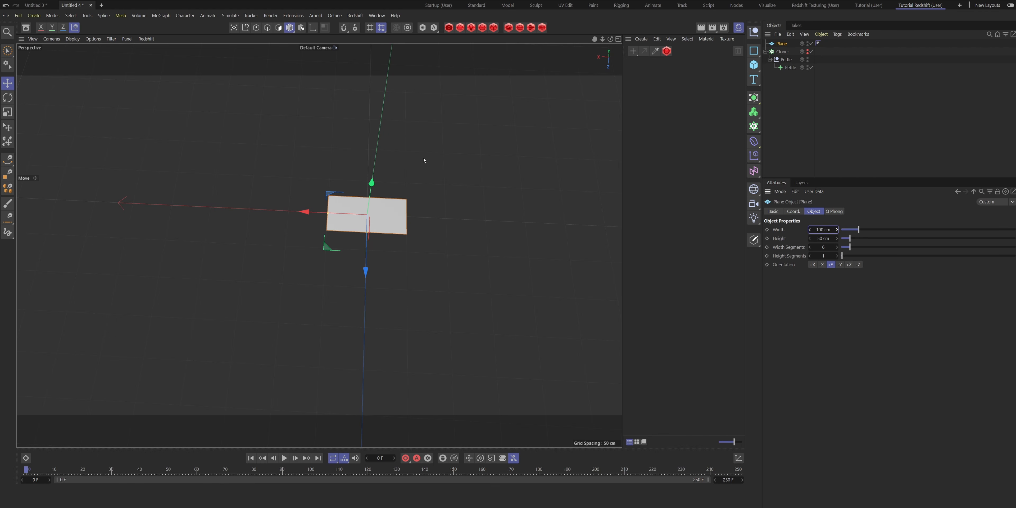
# Make the plane editable and switch the viewport display to Hidden Line
pyautogui.click(785, 44)
pyautogui.press('c')
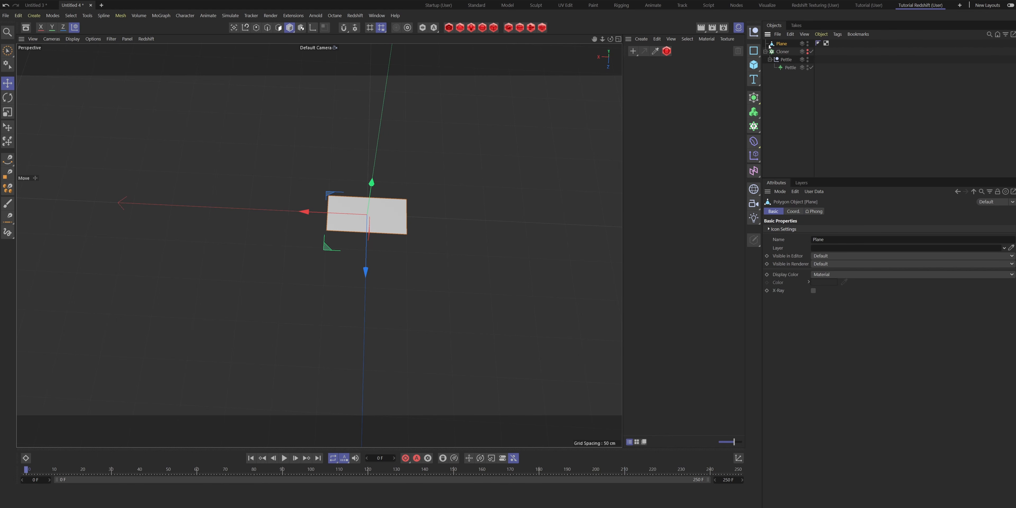
pyautogui.scroll(6, 369, 221)
pyautogui.click(74, 40)
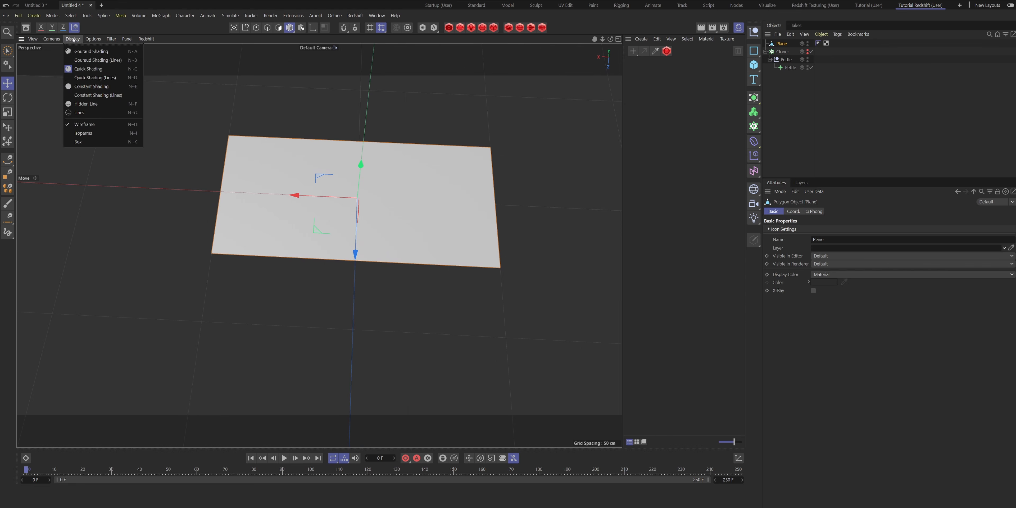
pyautogui.click(91, 105)
pyautogui.moveTo(422, 218)
pyautogui.keyDown('alt'); pyautogui.mouseDown()
pyautogui.moveTo(382, 200)
pyautogui.moveTo(422, 193)
pyautogui.moveTo(436, 166)
pyautogui.moveTo(402, 220)
pyautogui.mouseUp(); pyautogui.keyUp('alt')
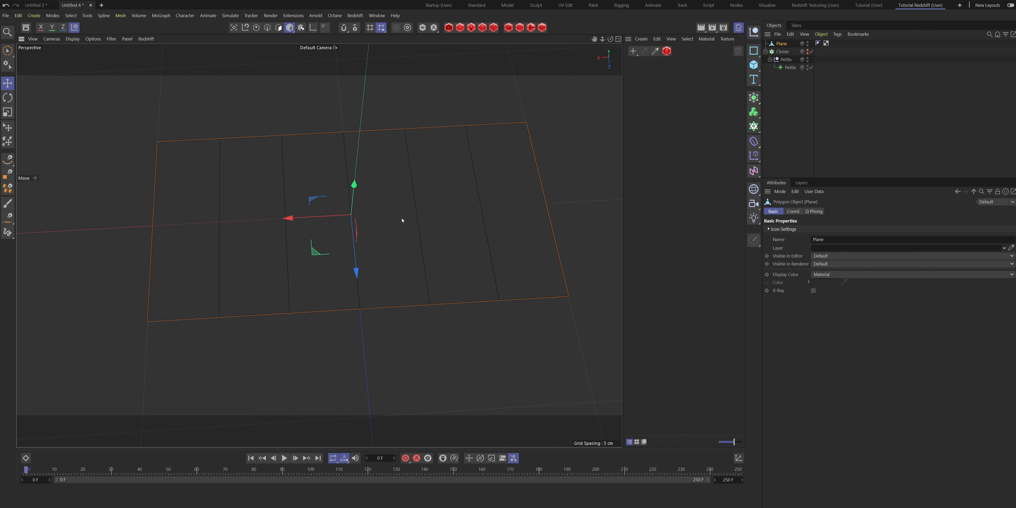
# Taper the plane's +X end by scaling its successive pairs of opposite edge points inward along Z
pyautogui.click(257, 28)
pyautogui.keyDown('alt'); pyautogui.moveTo(221, 238); pyautogui.dragTo(188, 172); pyautogui.keyUp('alt')
pyautogui.click(189, 174)
pyautogui.keyDown('shift'); pyautogui.click(185, 326); pyautogui.keyUp('shift')
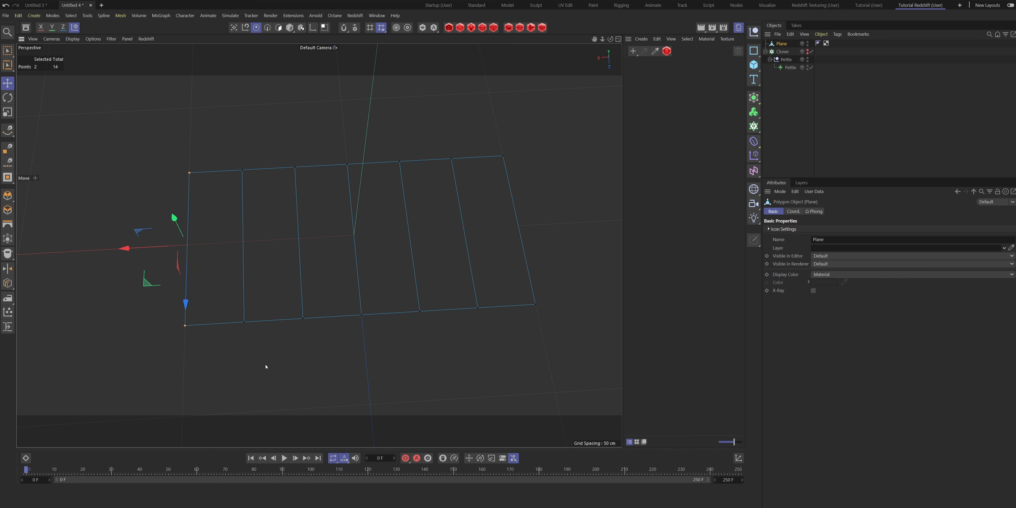
pyautogui.press('r')
pyautogui.press('t')
pyautogui.moveTo(185, 302); pyautogui.dragTo(187, 263)
pyautogui.moveTo(244, 302); pyautogui.dragTo(302, 296)
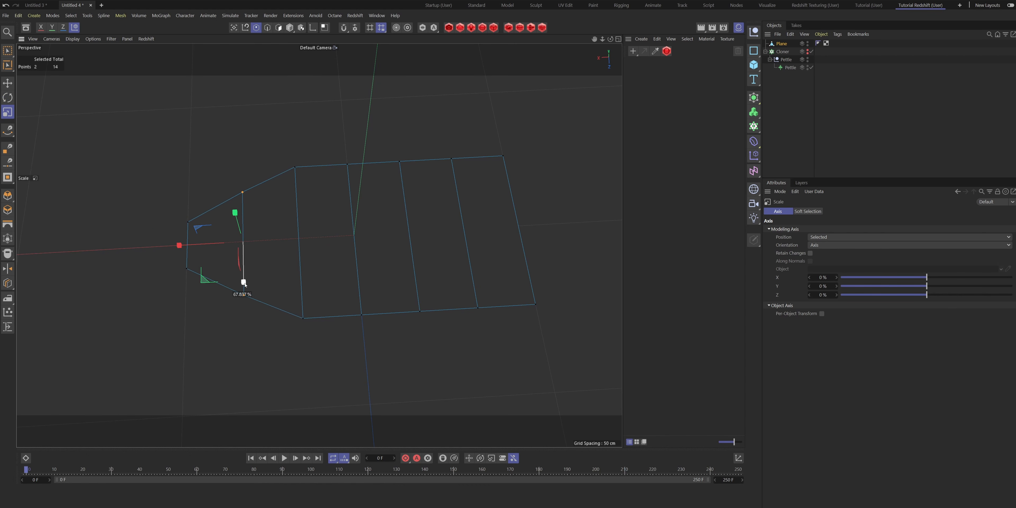
pyautogui.click(302, 317)
pyautogui.keyDown('shift'); pyautogui.click(295, 167); pyautogui.keyUp('shift')
# Narrow the last two point pairs at the plane's opposite end along Z to form the petal's slim base
pyautogui.click(420, 311)
pyautogui.click(478, 308)
pyautogui.keyDown('shift'); pyautogui.click(452, 159); pyautogui.keyUp('shift')
pyautogui.moveTo(475, 290); pyautogui.dragTo(471, 252)
pyautogui.click(533, 302)
pyautogui.keyDown('shift'); pyautogui.click(503, 156); pyautogui.keyUp('shift')
pyautogui.moveTo(533, 292); pyautogui.dragTo(531, 247)
# Refine the base taper by rescaling the second-last point pair and narrowing the pair beside it along Z
pyautogui.click(459, 199)
pyautogui.moveTo(468, 258); pyautogui.dragTo(471, 270)
pyautogui.click(420, 312)
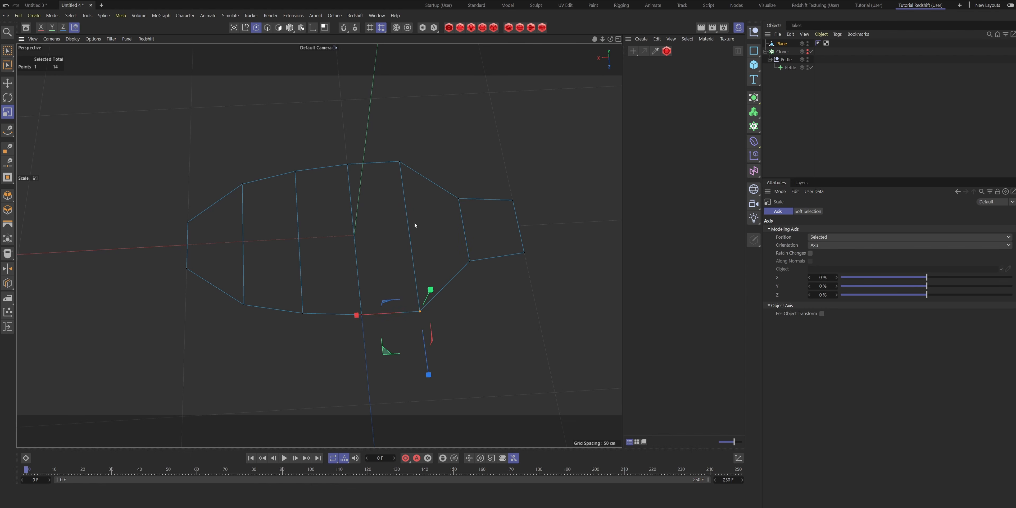
pyautogui.keyDown('shift'); pyautogui.click(399, 162); pyautogui.keyUp('shift')
pyautogui.moveTo(417, 291); pyautogui.dragTo(414, 276)
pyautogui.keyDown('alt'); pyautogui.moveTo(306, 307); pyautogui.dragTo(327, 284); pyautogui.keyUp('alt')
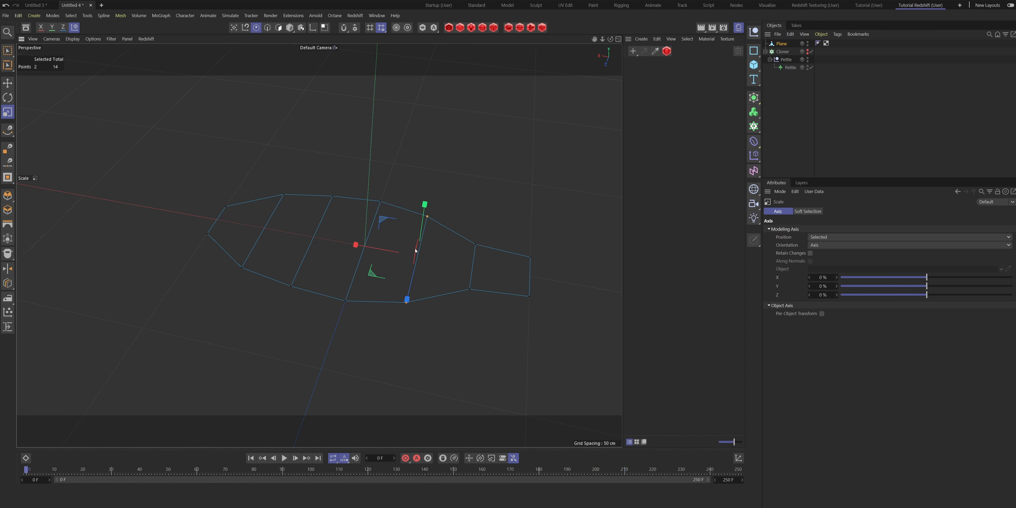
# Cut two evenly spaced lengthwise loops through the petal with Loop/Path Cut
pyautogui.click(311, 247)
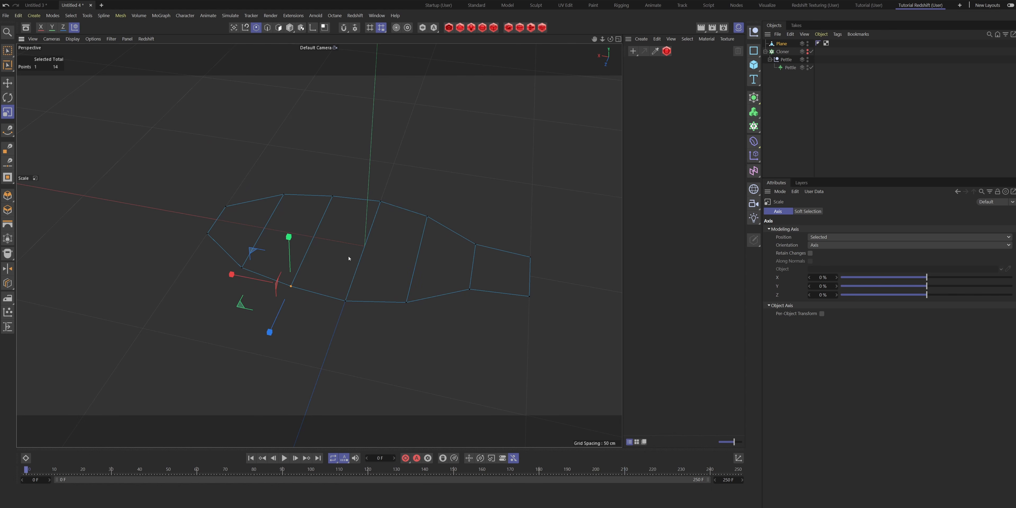
pyautogui.press('Return')
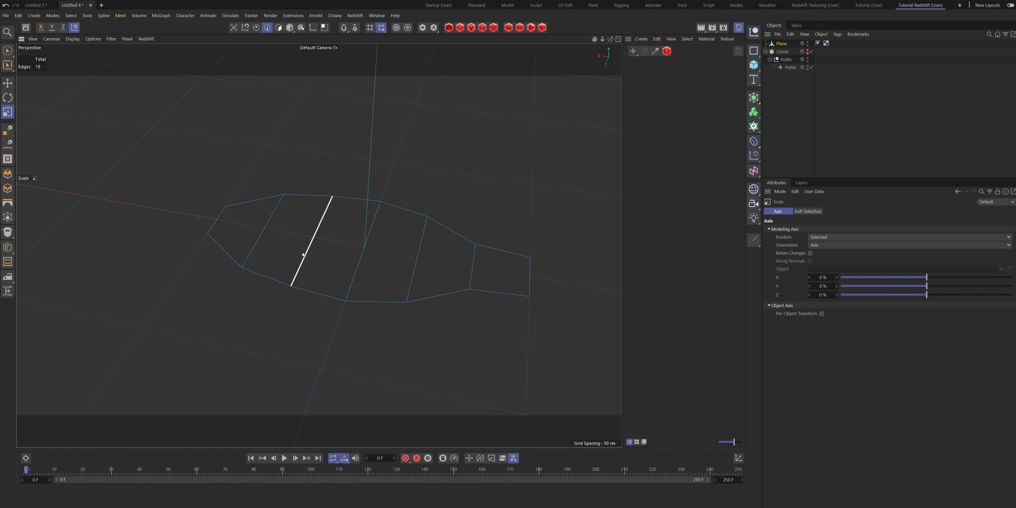
pyautogui.press('m')
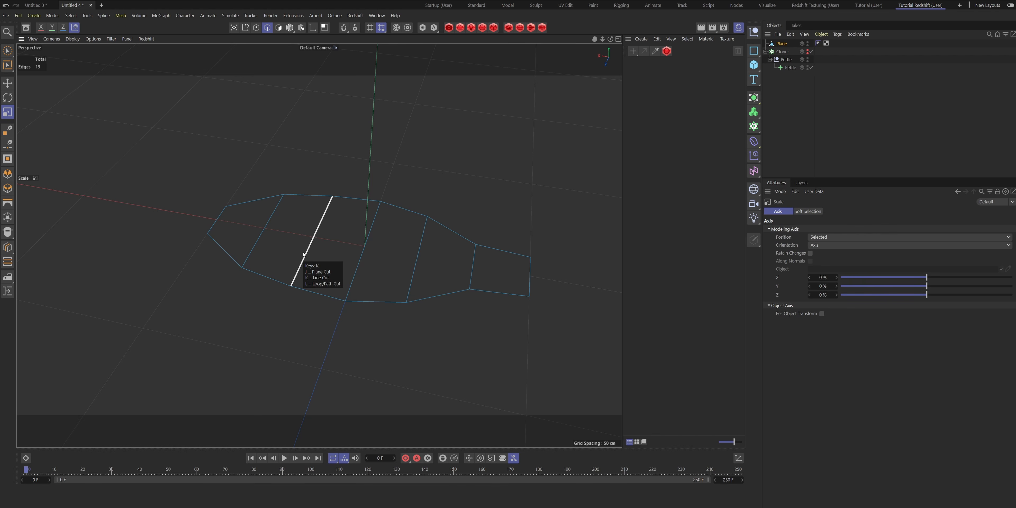
pyautogui.press('l')
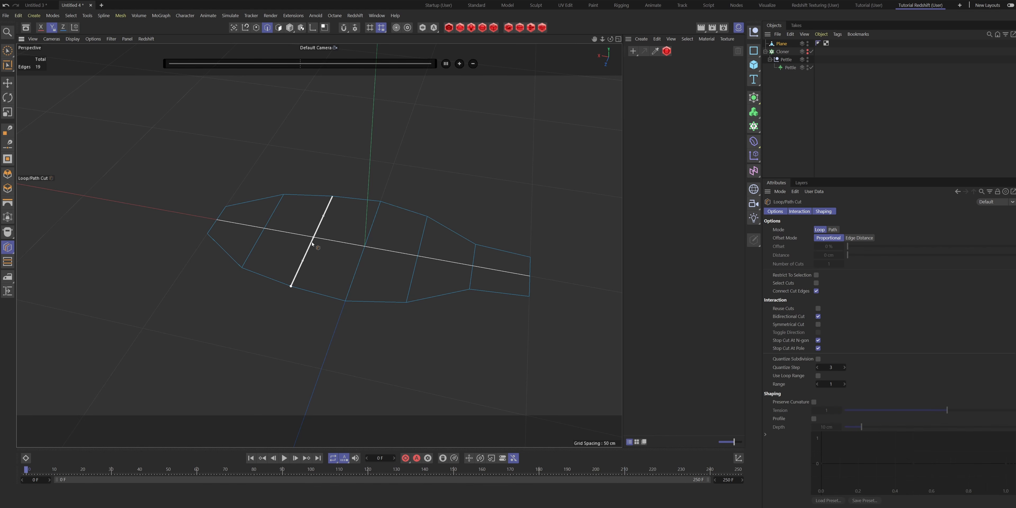
pyautogui.keyDown('shift'); pyautogui.click(312, 244); pyautogui.keyUp('shift')
pyautogui.keyDown('alt'); pyautogui.moveTo(343, 233); pyautogui.dragTo(377, 270); pyautogui.keyUp('alt')
pyautogui.click(460, 64)
pyautogui.moveTo(481, 232)
pyautogui.keyDown('alt'); pyautogui.mouseDown()
pyautogui.moveTo(414, 209)
pyautogui.moveTo(464, 223)
pyautogui.mouseUp(); pyautogui.keyUp('alt')
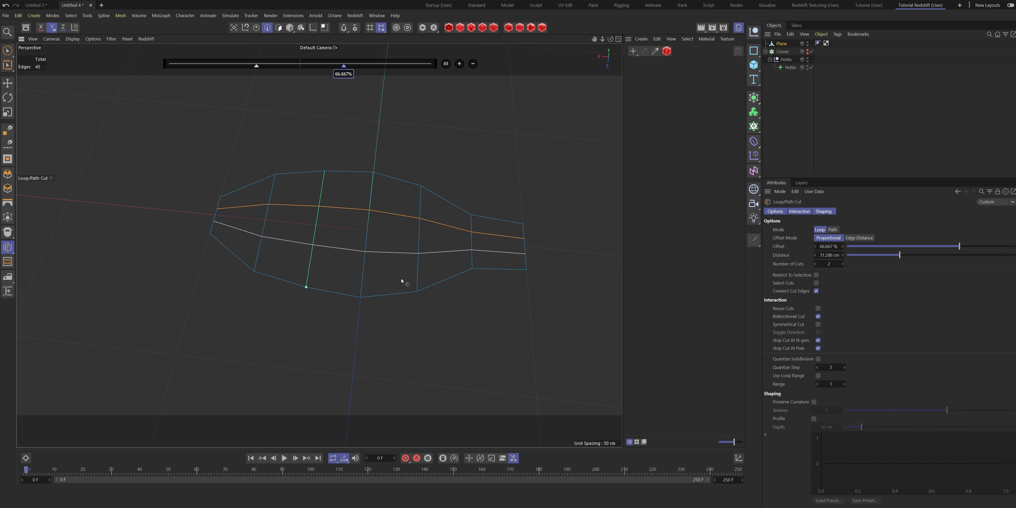
pyautogui.keyDown('alt'); pyautogui.moveTo(380, 248); pyautogui.dragTo(466, 232); pyautogui.keyUp('alt')
pyautogui.scroll(3, 426, 242)
pyautogui.keyDown('alt'); pyautogui.moveTo(364, 216); pyautogui.dragTo(342, 213); pyautogui.keyUp('alt')
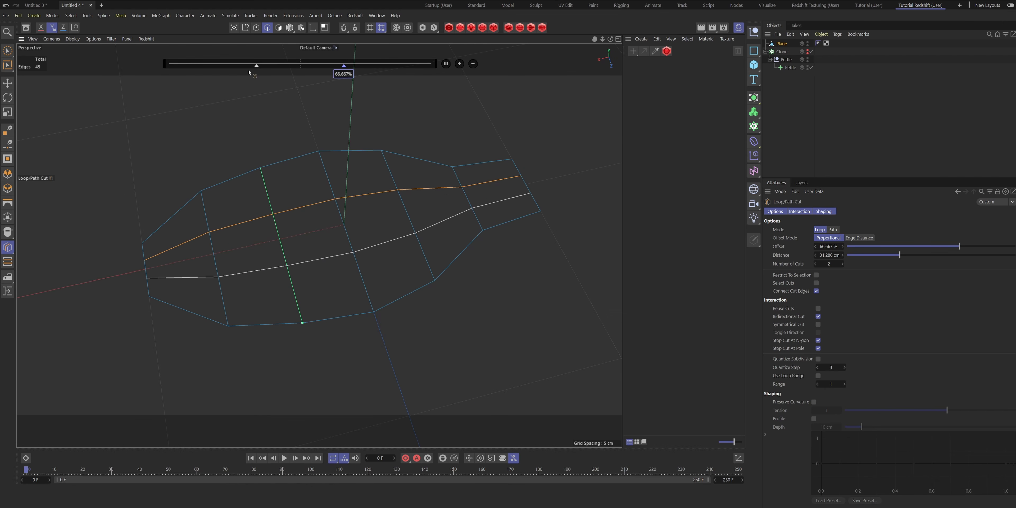
# Select the petal's middle lengthwise strip of polygons with Loop Selection
pyautogui.click(278, 27)
pyautogui.scroll(-1, 286, 219)
pyautogui.keyDown('alt'); pyautogui.moveTo(286, 219); pyautogui.dragTo(360, 259, button='middle'); pyautogui.keyUp('alt')
pyautogui.keyDown('alt'); pyautogui.moveTo(361, 260); pyautogui.dragTo(339, 258); pyautogui.keyUp('alt')
pyautogui.click(290, 27)
pyautogui.click(278, 27)
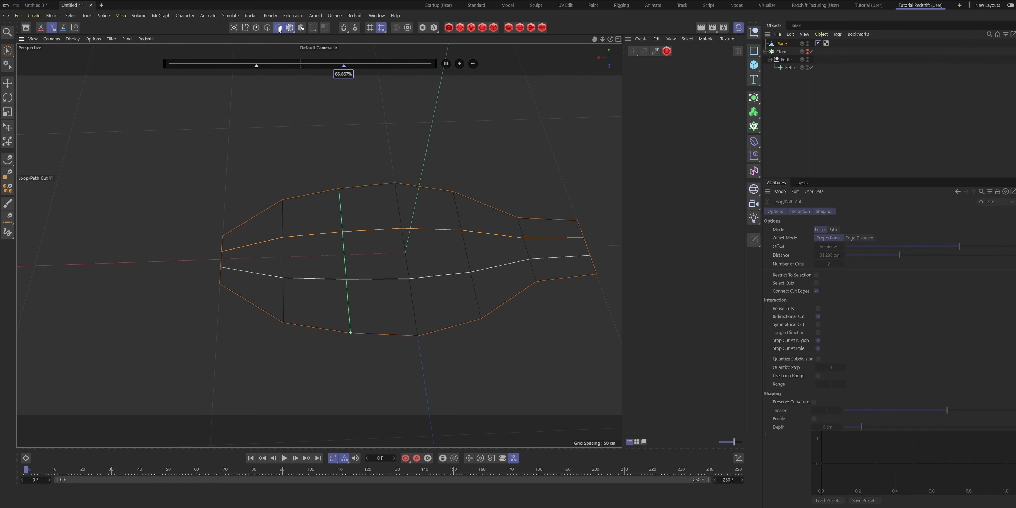
pyautogui.press('u')
pyautogui.press('l')
pyautogui.click(360, 261)
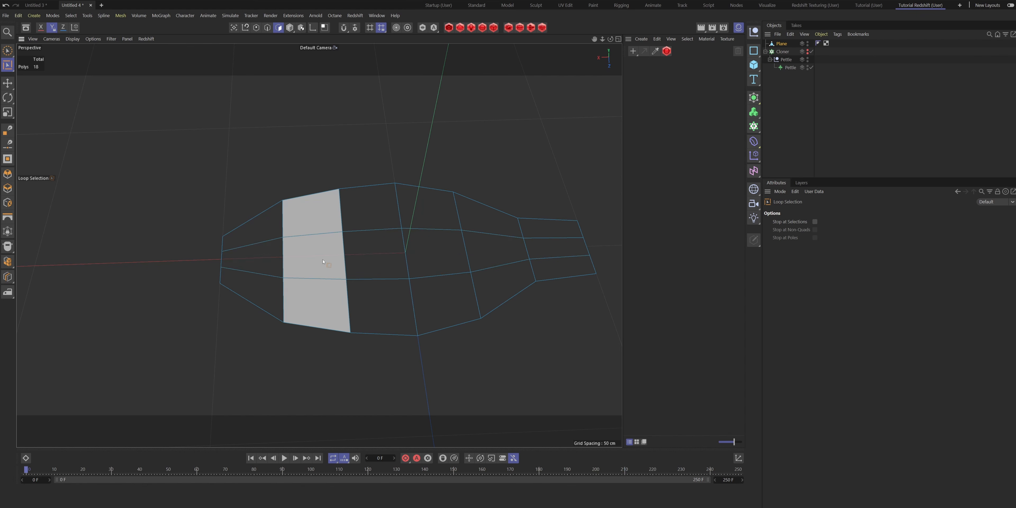
pyautogui.click(336, 261)
pyautogui.keyDown('alt'); pyautogui.moveTo(337, 262); pyautogui.dragTo(437, 294); pyautogui.keyUp('alt')
# Adjust the petal's shape in point mode, shifting the two inner points of its tip slightly along X
pyautogui.press('e')
pyautogui.press('Return')
pyautogui.click(439, 284)
pyautogui.keyDown('shift'); pyautogui.click(376, 284); pyautogui.keyUp('shift')
pyautogui.moveTo(408, 228); pyautogui.dragTo(453, 286)
pyautogui.click(494, 314)
pyautogui.keyDown('alt'); pyautogui.moveTo(494, 313); pyautogui.dragTo(410, 338); pyautogui.keyUp('alt')
pyautogui.click(373, 370)
pyautogui.keyDown('shift'); pyautogui.click(356, 364); pyautogui.keyUp('shift')
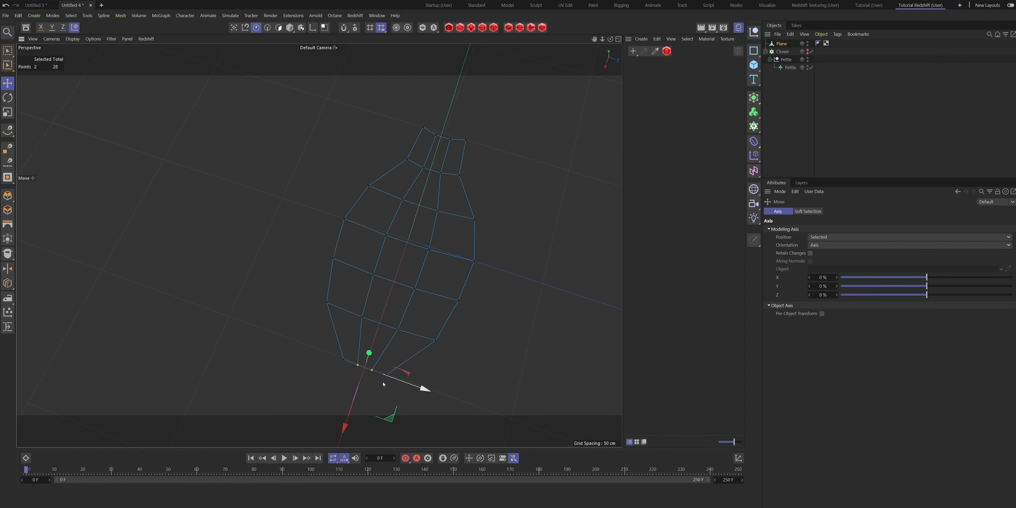
pyautogui.moveTo(346, 426); pyautogui.dragTo(352, 420)
# Round off the petal's tip by pulling its two outer corner points back along X
pyautogui.click(343, 359)
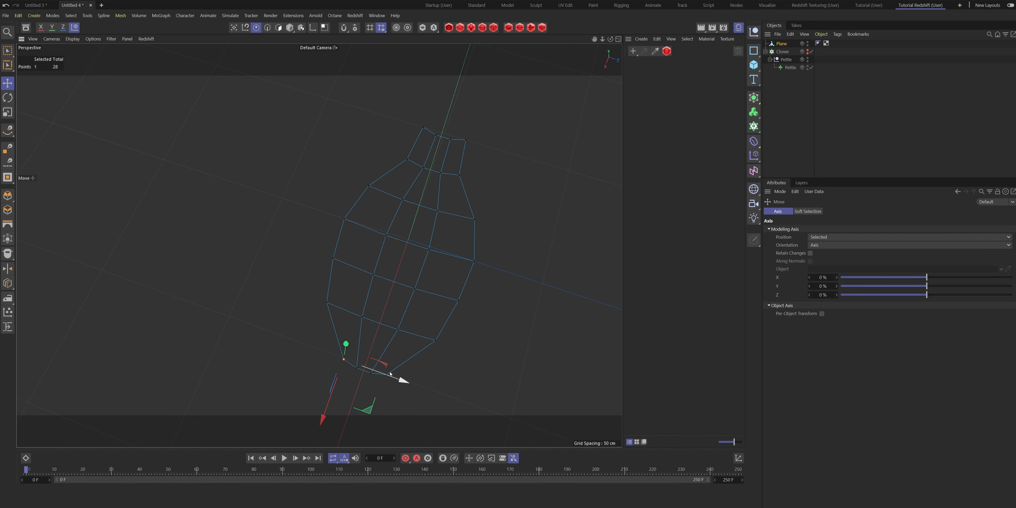
pyautogui.click(398, 379)
pyautogui.click(386, 375)
pyautogui.keyDown('shift'); pyautogui.click(343, 359); pyautogui.keyUp('shift')
pyautogui.moveTo(349, 427); pyautogui.dragTo(352, 422)
pyautogui.click(480, 342)
pyautogui.keyDown('alt'); pyautogui.moveTo(480, 343); pyautogui.dragTo(388, 235); pyautogui.keyUp('alt')
pyautogui.keyDown('alt'); pyautogui.moveTo(404, 195); pyautogui.dragTo(409, 256); pyautogui.keyUp('alt')
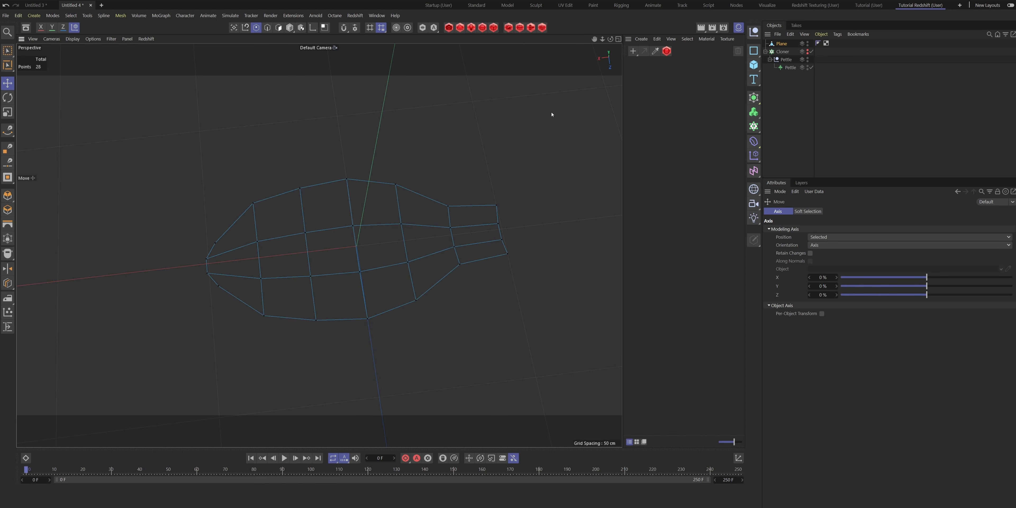
# Rename the plane as Pettle and nest it inside the Pettle null above the MoSpline
pyautogui.doubleClick(788, 44)
pyautogui.write('AP')
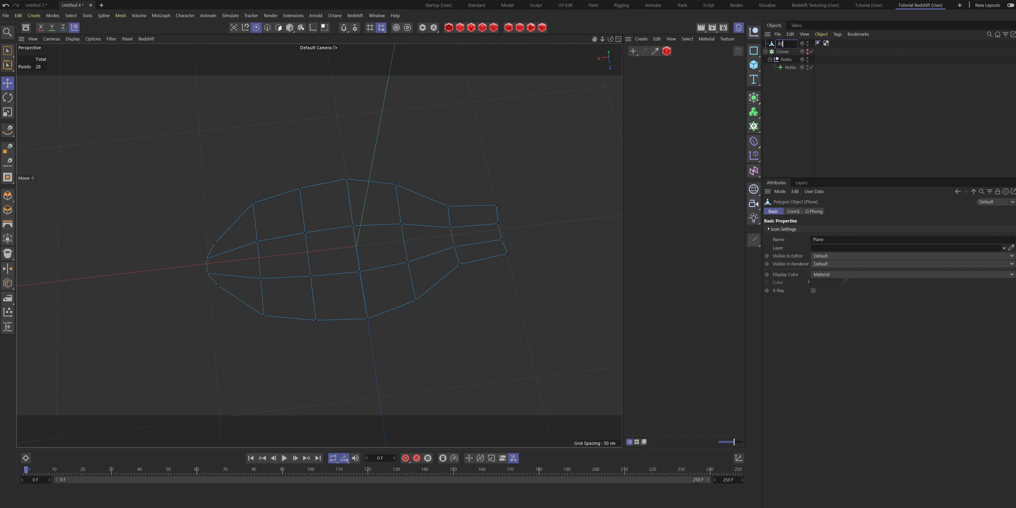
pyautogui.press('Return')
pyautogui.moveTo(784, 42); pyautogui.dragTo(788, 62)
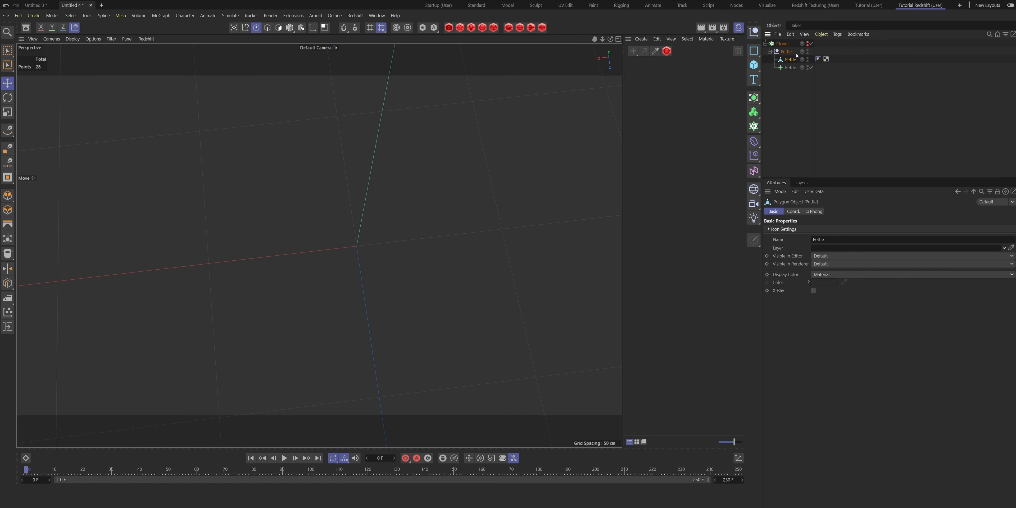
# Make the Cloner visible again and add a Spline Wrap deformer as a child of the Pettle mesh
pyautogui.keyDown('alt'); pyautogui.click(807, 44); pyautogui.keyUp('alt')
pyautogui.scroll(-5, 445, 249)
pyautogui.keyDown('alt'); pyautogui.moveTo(453, 296); pyautogui.dragTo(455, 239); pyautogui.keyUp('alt')
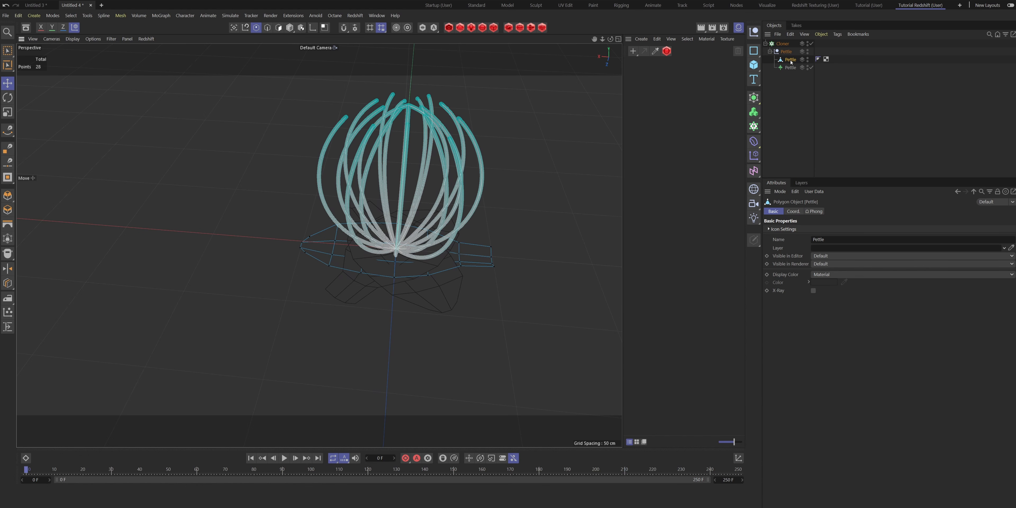
pyautogui.click(758, 140)
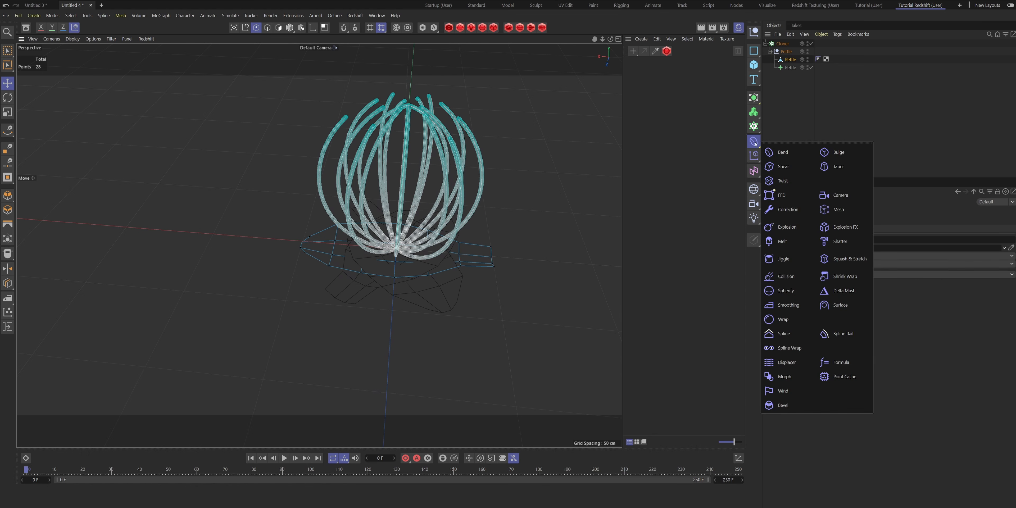
pyautogui.click(789, 348)
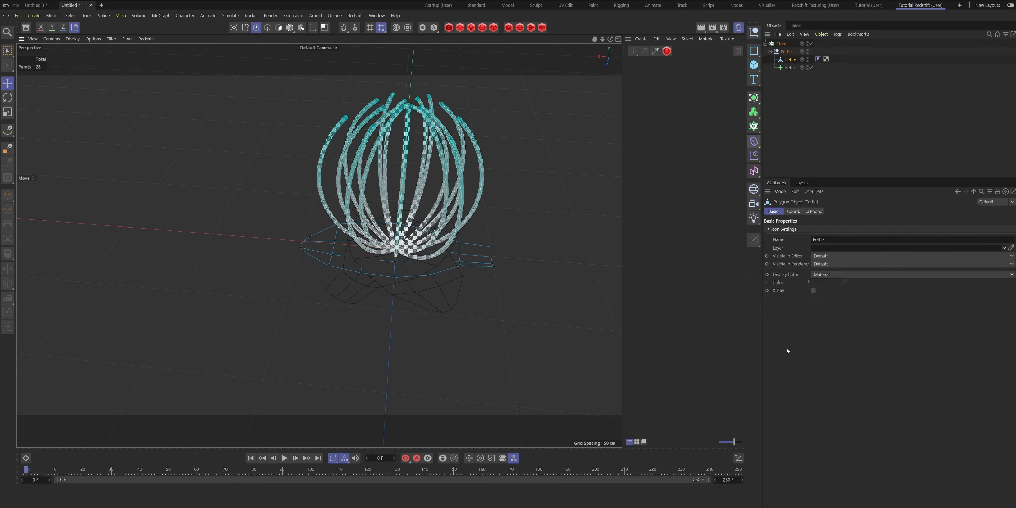
pyautogui.moveTo(783, 48); pyautogui.dragTo(796, 72)
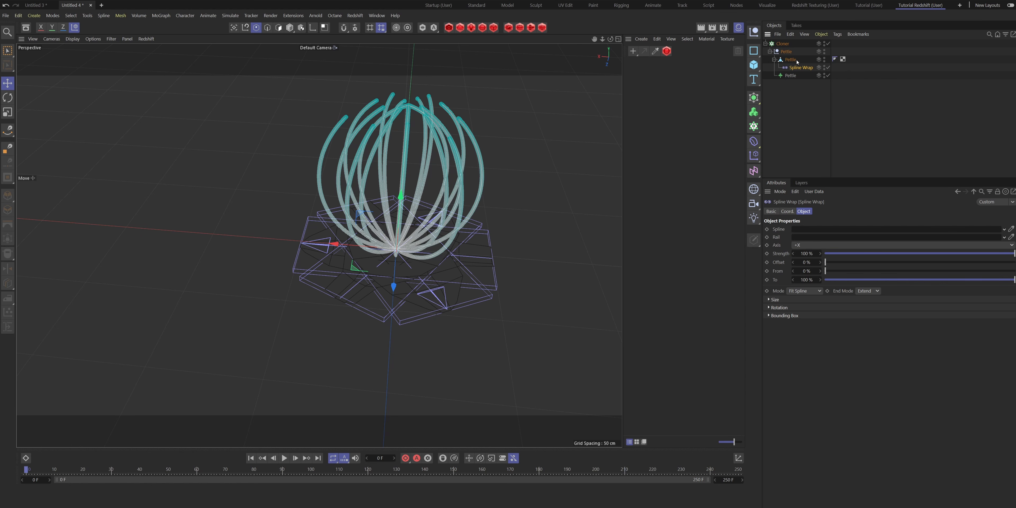
# Assign the Pettle MoSpline as the Spline Wrap's spline and switch the viewport to Gouraud Shading
pyautogui.click(787, 60)
pyautogui.scroll(6, 405, 251)
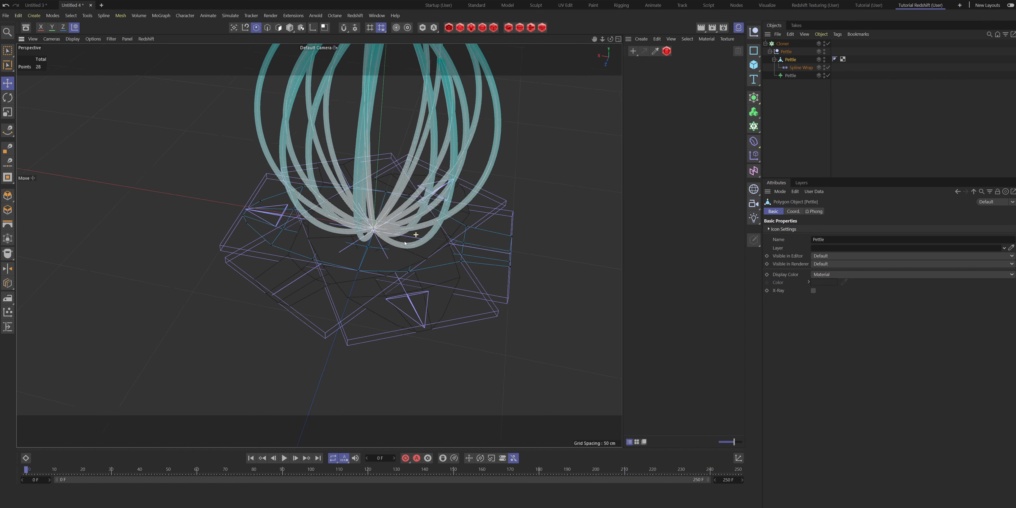
pyautogui.click(796, 67)
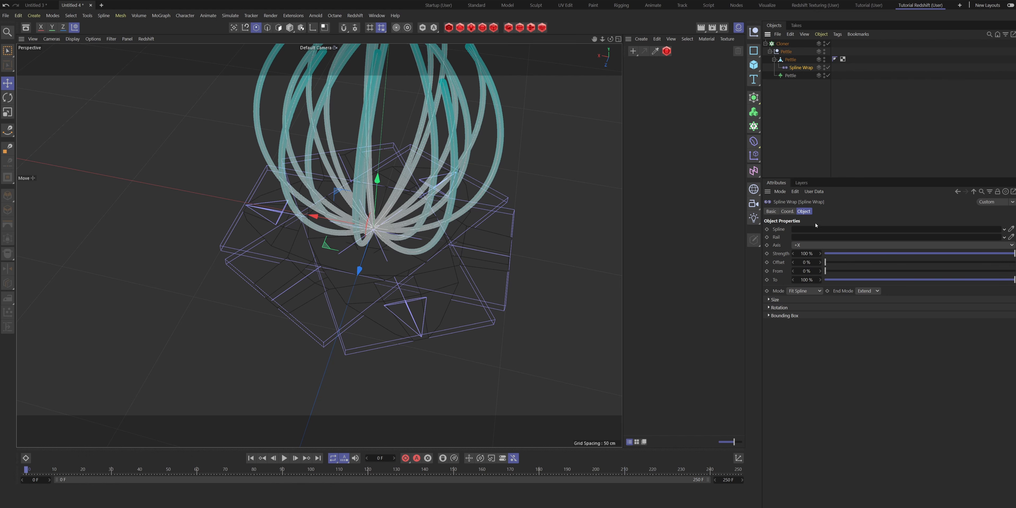
pyautogui.moveTo(787, 76); pyautogui.dragTo(806, 229)
pyautogui.scroll(-3, 434, 184)
pyautogui.keyDown('alt'); pyautogui.moveTo(447, 125); pyautogui.dragTo(456, 236, button='middle'); pyautogui.keyUp('alt')
pyautogui.moveTo(456, 236)
pyautogui.keyDown('alt'); pyautogui.mouseDown()
pyautogui.moveTo(448, 231)
pyautogui.moveTo(533, 234)
pyautogui.moveTo(572, 227)
pyautogui.moveTo(542, 231)
pyautogui.moveTo(568, 217)
pyautogui.mouseUp(); pyautogui.keyUp('alt')
pyautogui.press('n')
pyautogui.press('a')
pyautogui.scroll(-3, 540, 232)
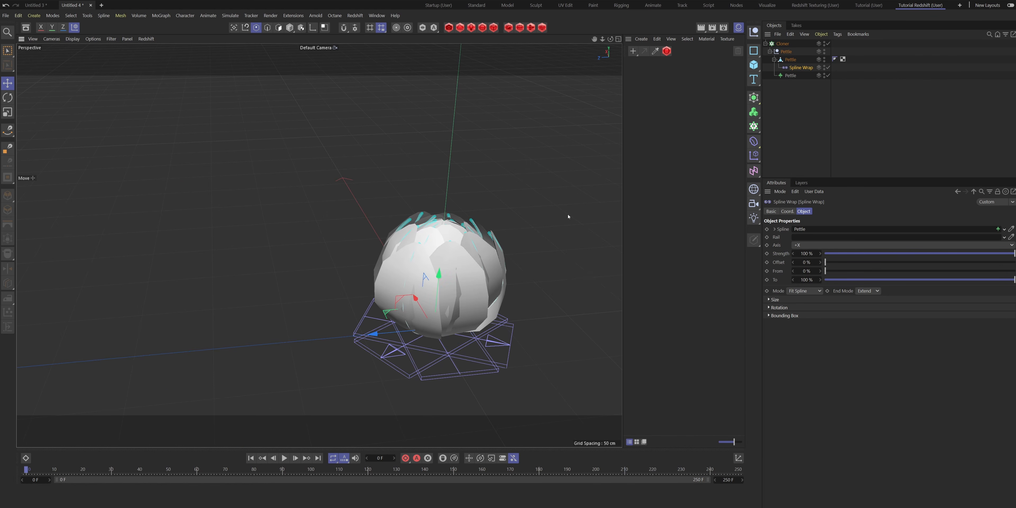
# Switch the Pettle mesh to polygon mode, inspect the wrapped petals around the closed bud, and clear the object selection
pyautogui.click(790, 59)
pyautogui.keyDown('alt'); pyautogui.moveTo(453, 323); pyautogui.dragTo(483, 331); pyautogui.keyUp('alt')
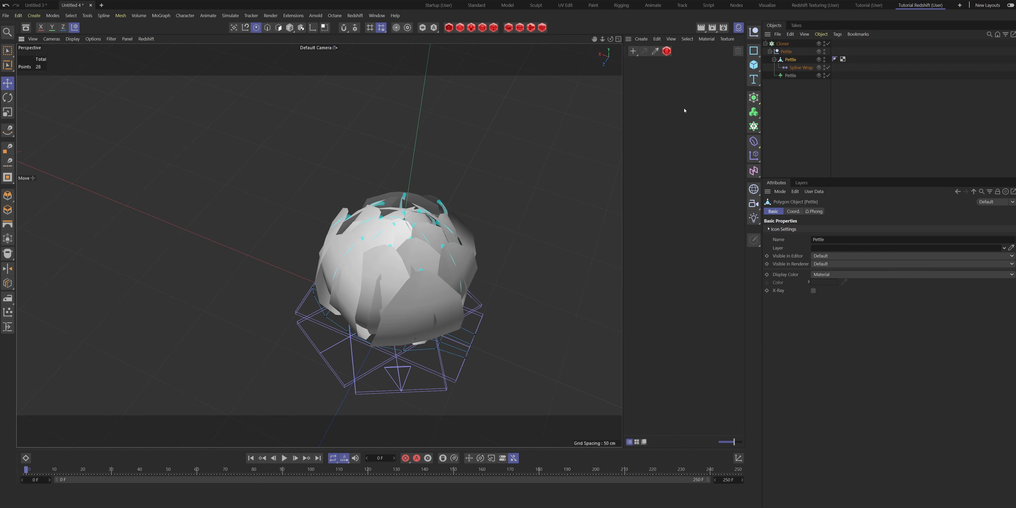
pyautogui.click(278, 27)
pyautogui.keyDown('alt'); pyautogui.moveTo(316, 252); pyautogui.dragTo(414, 180); pyautogui.keyUp('alt')
pyautogui.keyDown('alt'); pyautogui.moveTo(414, 181); pyautogui.dragTo(506, 158, button='middle'); pyautogui.keyUp('alt')
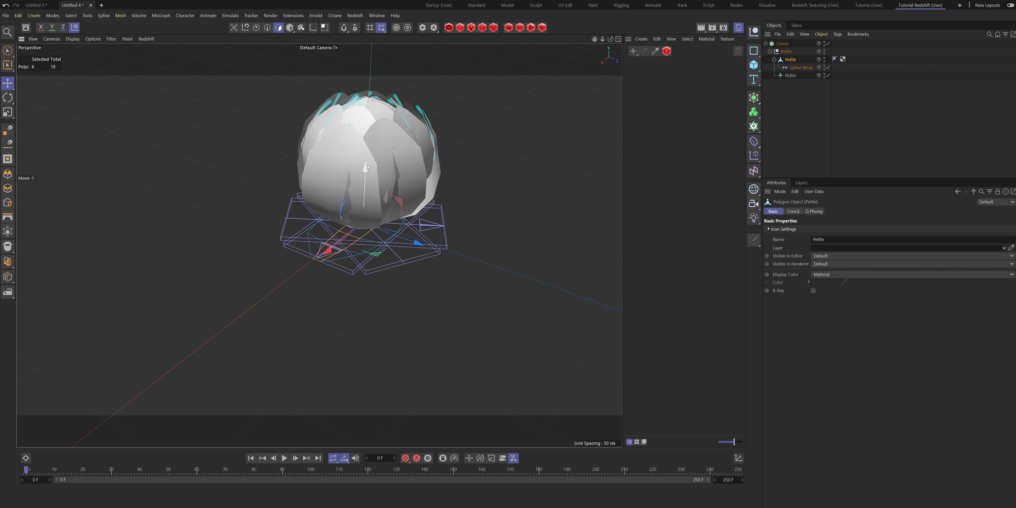
pyautogui.moveTo(366, 174); pyautogui.dragTo(469, 236)
pyautogui.scroll(3, 369, 89)
pyautogui.click(793, 137)
# Play the blooming animation, check the opening petals from several angles, and stop it at frame 140
pyautogui.press('F8')
pyautogui.keyDown('alt'); pyautogui.moveTo(509, 278); pyautogui.dragTo(286, 284); pyautogui.keyUp('alt')
pyautogui.keyDown('alt'); pyautogui.moveTo(286, 284); pyautogui.dragTo(360, 266, button='middle'); pyautogui.keyUp('alt')
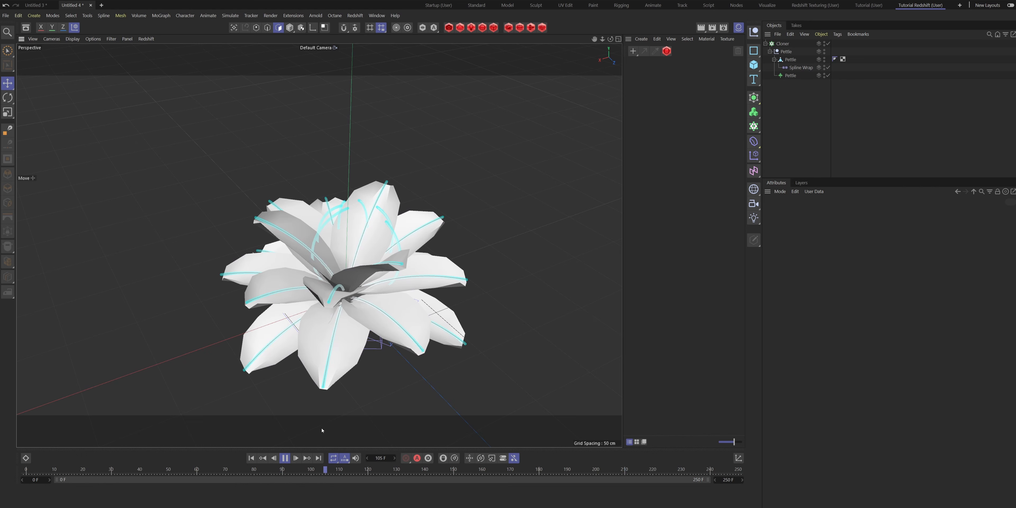
pyautogui.moveTo(277, 471); pyautogui.dragTo(284, 422)
pyautogui.scroll(5, 392, 232)
pyautogui.keyDown('alt'); pyautogui.moveTo(398, 223); pyautogui.dragTo(343, 178); pyautogui.keyUp('alt')
pyautogui.press('F8')
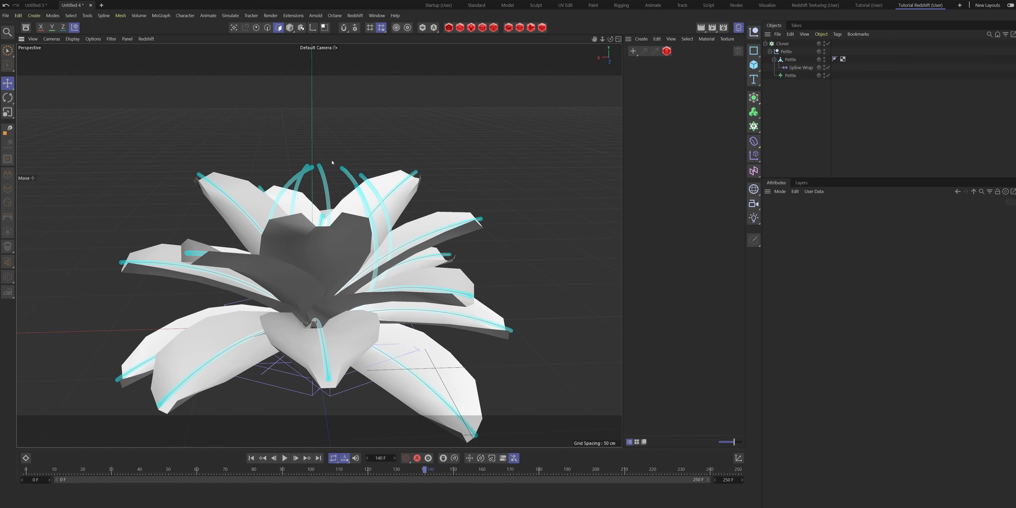
# Select the Pettle MoSpline, examine the open flower at frame 140, and compare it with the closed bud at frame 0
pyautogui.click(794, 75)
pyautogui.keyDown('alt'); pyautogui.moveTo(379, 234); pyautogui.dragTo(368, 232); pyautogui.keyUp('alt')
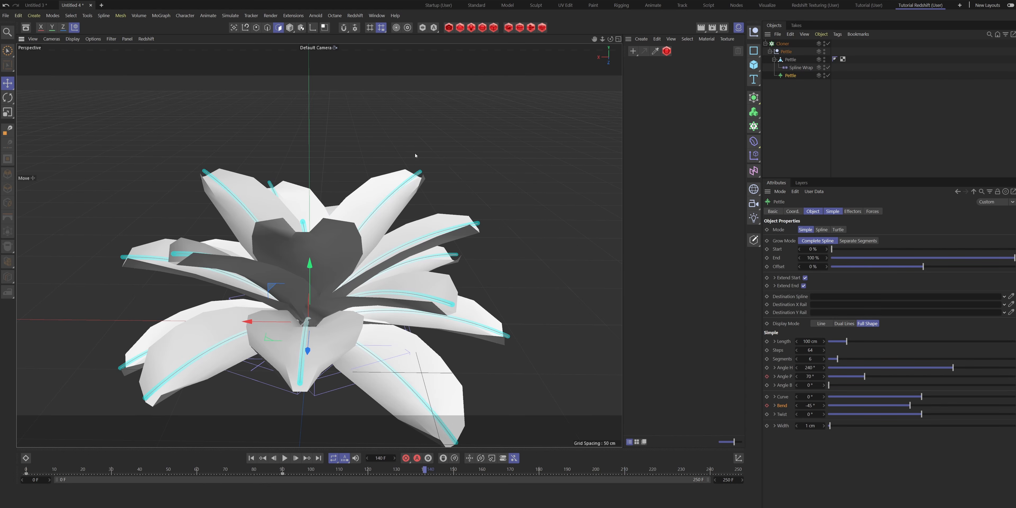
pyautogui.keyDown('alt'); pyautogui.moveTo(362, 203); pyautogui.dragTo(361, 249); pyautogui.keyUp('alt')
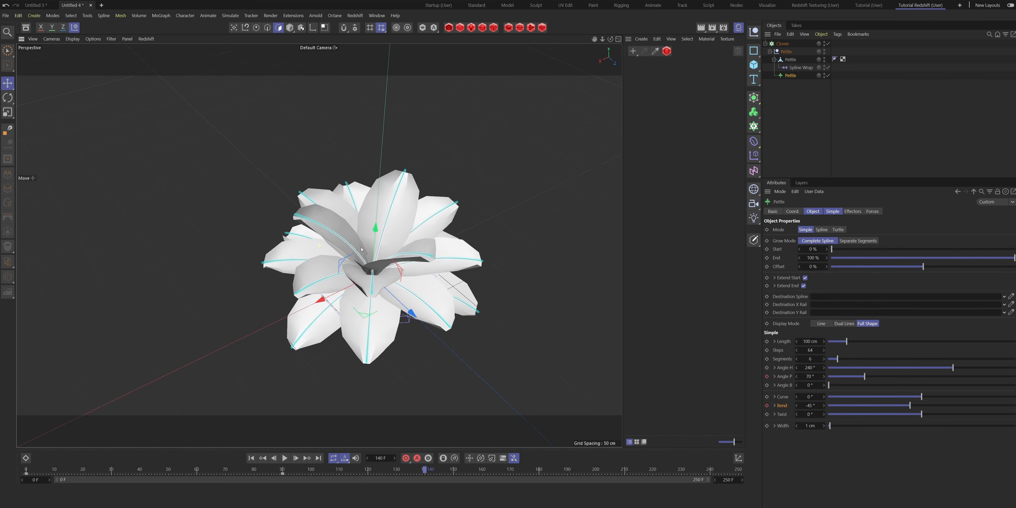
pyautogui.keyDown('alt'); pyautogui.moveTo(361, 250); pyautogui.dragTo(370, 267, button='middle'); pyautogui.keyUp('alt')
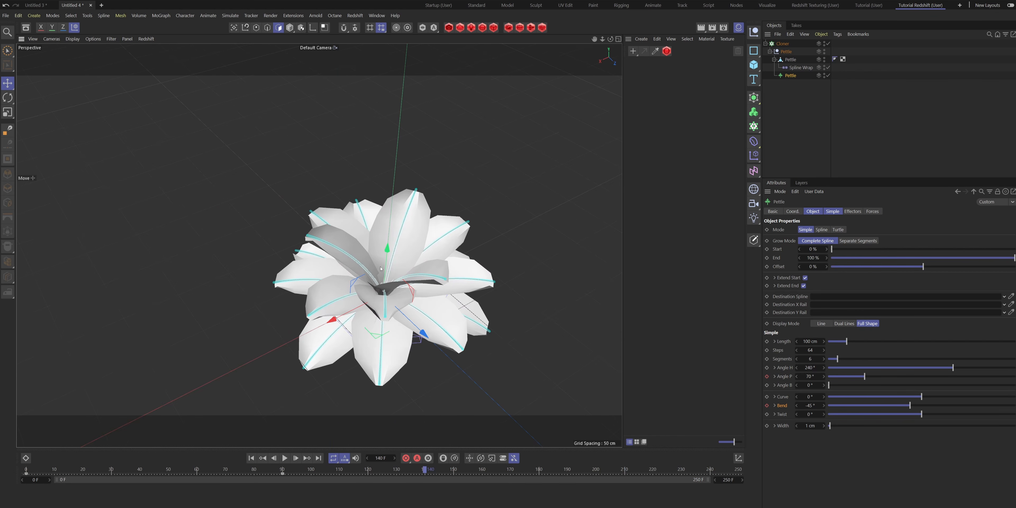
pyautogui.keyDown('alt'); pyautogui.moveTo(380, 269); pyautogui.dragTo(362, 265); pyautogui.keyUp('alt')
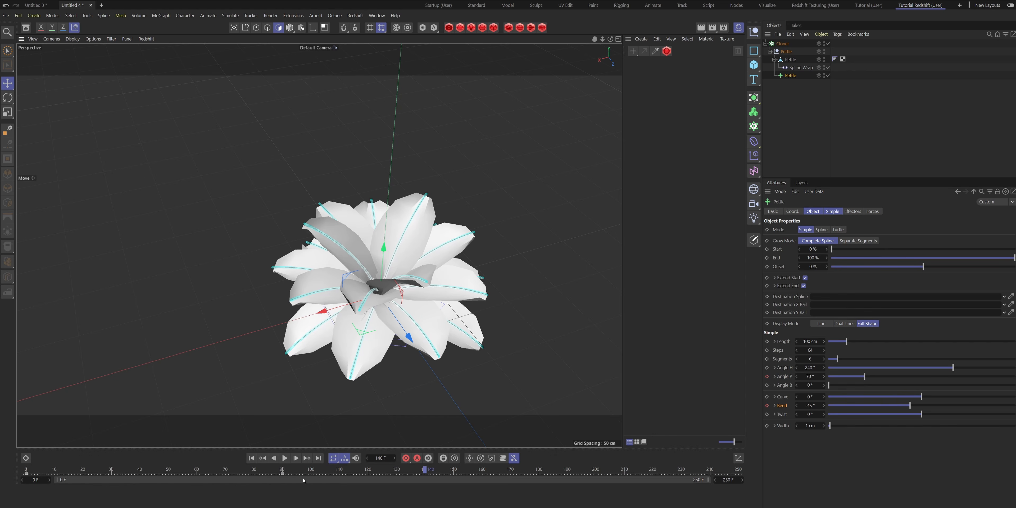
pyautogui.click(30, 473)
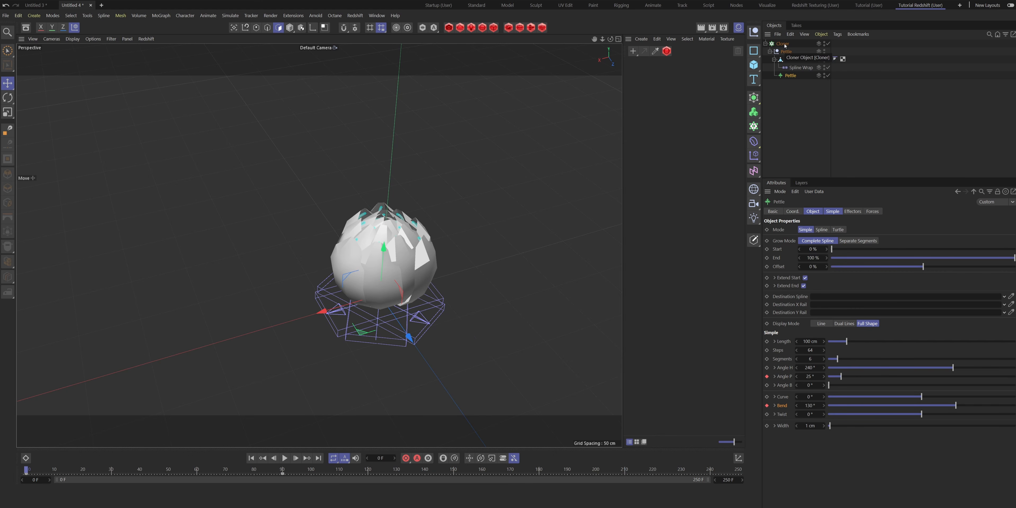
pyautogui.keyDown('alt'); pyautogui.moveTo(360, 284); pyautogui.dragTo(381, 290); pyautogui.keyUp('alt')
pyautogui.scroll(3, 381, 290)
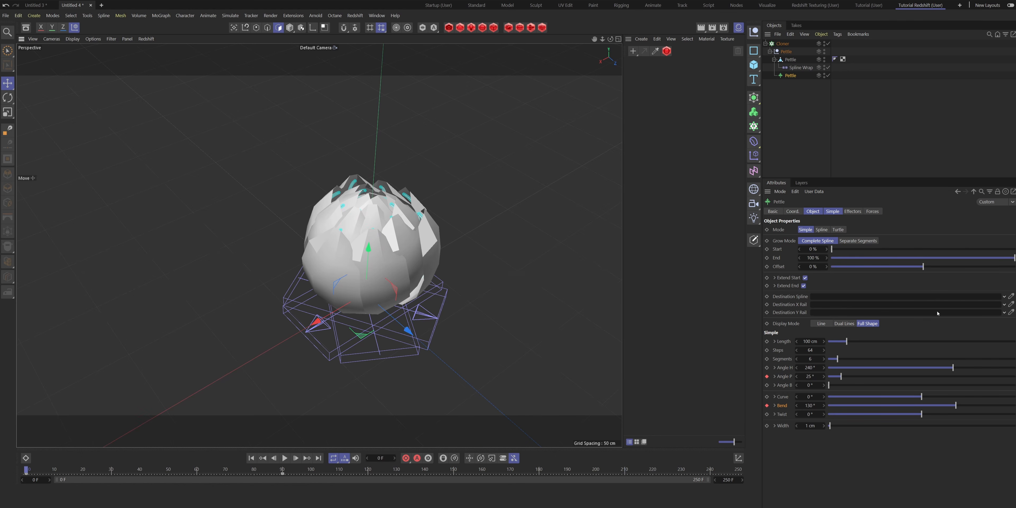
pyautogui.keyDown('alt'); pyautogui.moveTo(399, 327); pyautogui.dragTo(373, 314); pyautogui.keyUp('alt')
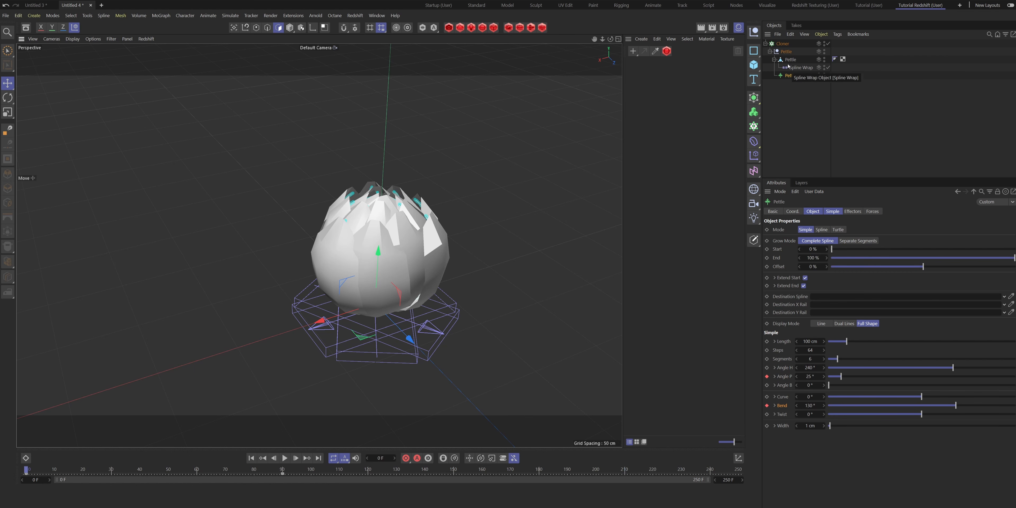
# Hide the Spline Wrap and the Pettle MoSpline in the viewport so only the petal meshes are displayed
pyautogui.click(824, 67)
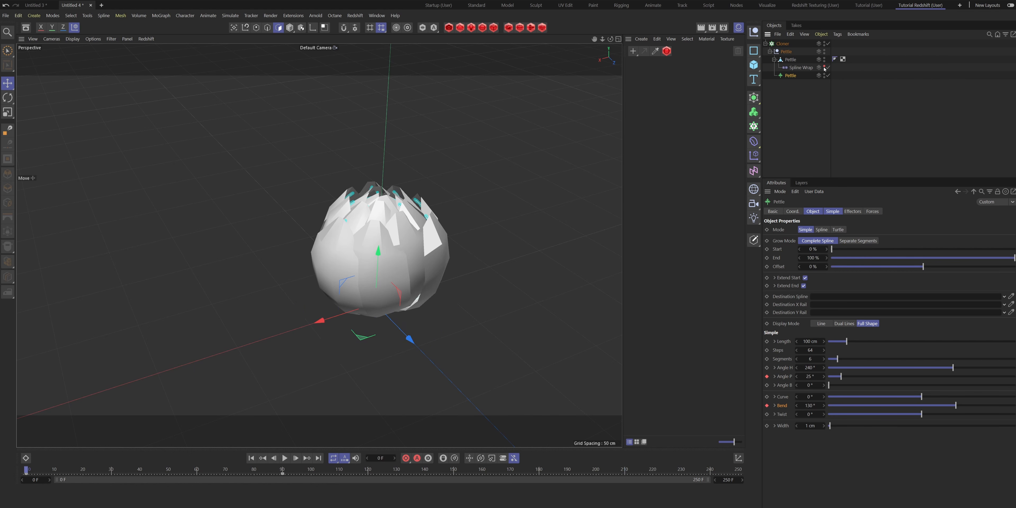
pyautogui.keyDown('alt'); pyautogui.moveTo(332, 298); pyautogui.dragTo(326, 351); pyautogui.keyUp('alt')
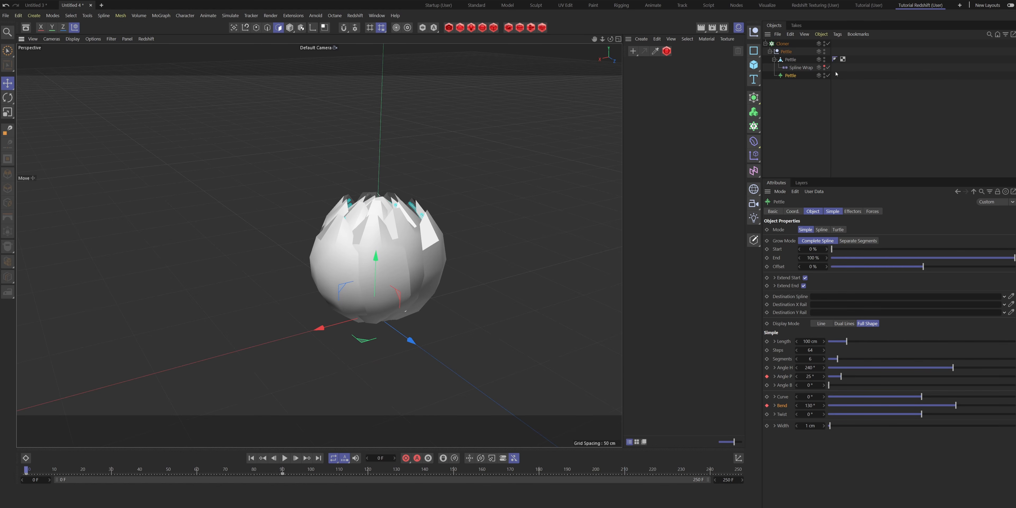
pyautogui.click(825, 74)
# Play the bloom animation with the helper objects hidden, view the flower from another angle, and pause at frame 49
pyautogui.click(285, 459)
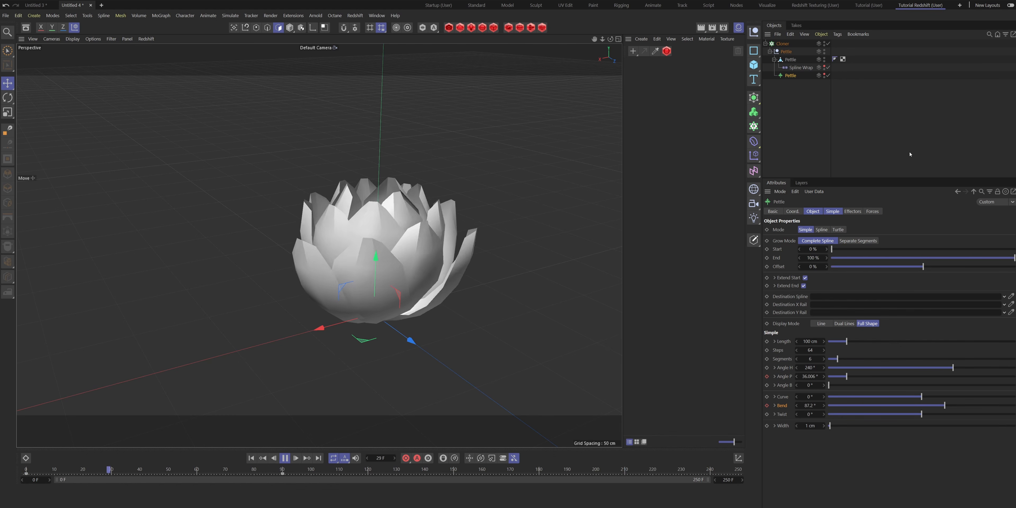
pyautogui.moveTo(381, 259)
pyautogui.keyDown('alt'); pyautogui.mouseDown()
pyautogui.moveTo(367, 295)
pyautogui.moveTo(404, 294)
pyautogui.moveTo(388, 258)
pyautogui.moveTo(400, 257)
pyautogui.mouseUp(); pyautogui.keyUp('alt')
pyautogui.scroll(-3, 381, 254)
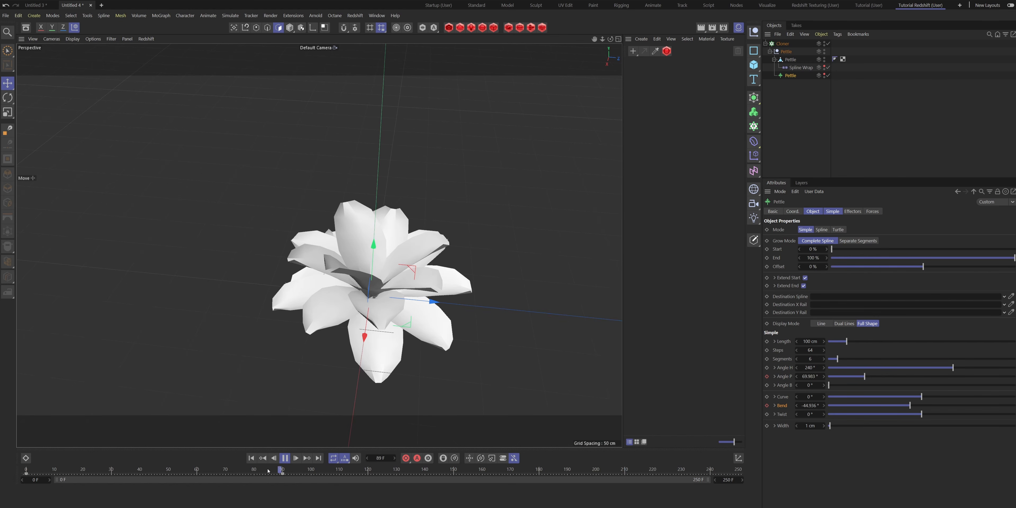
pyautogui.click(284, 458)
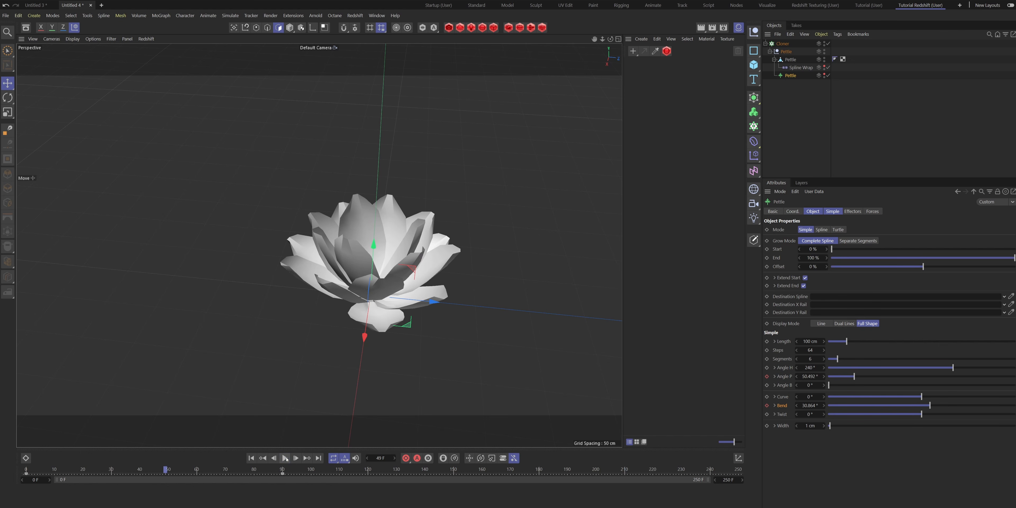
# Add a Subdivision Surface, nest the Cloner under it, and check the smoothed petals when open and at frame 0
pyautogui.click(754, 99)
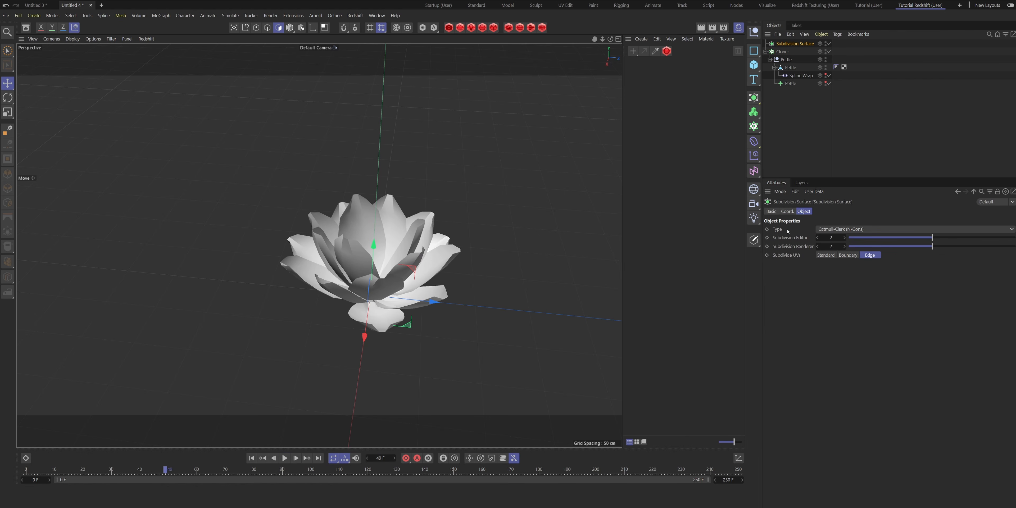
pyautogui.moveTo(783, 52); pyautogui.dragTo(804, 46)
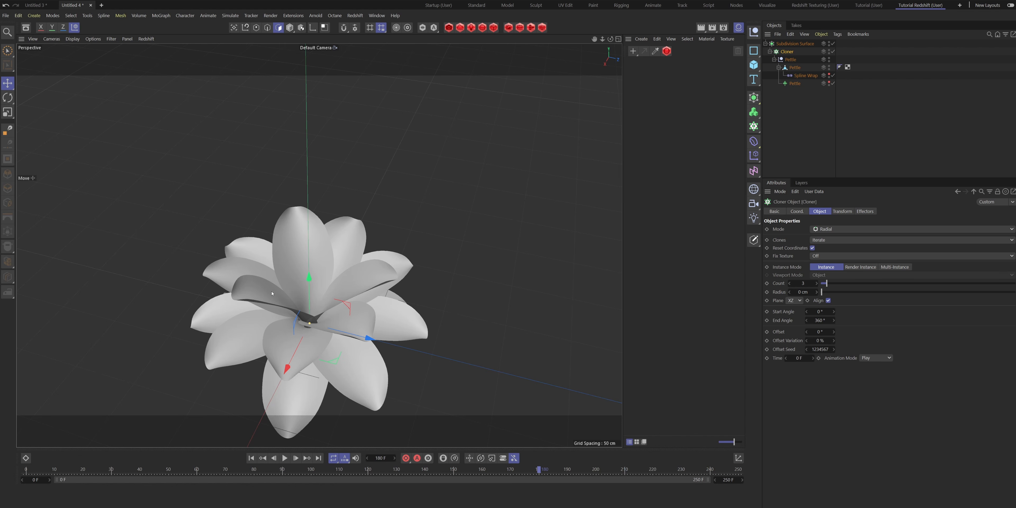
pyautogui.keyDown('alt'); pyautogui.moveTo(272, 293); pyautogui.dragTo(374, 234); pyautogui.keyUp('alt')
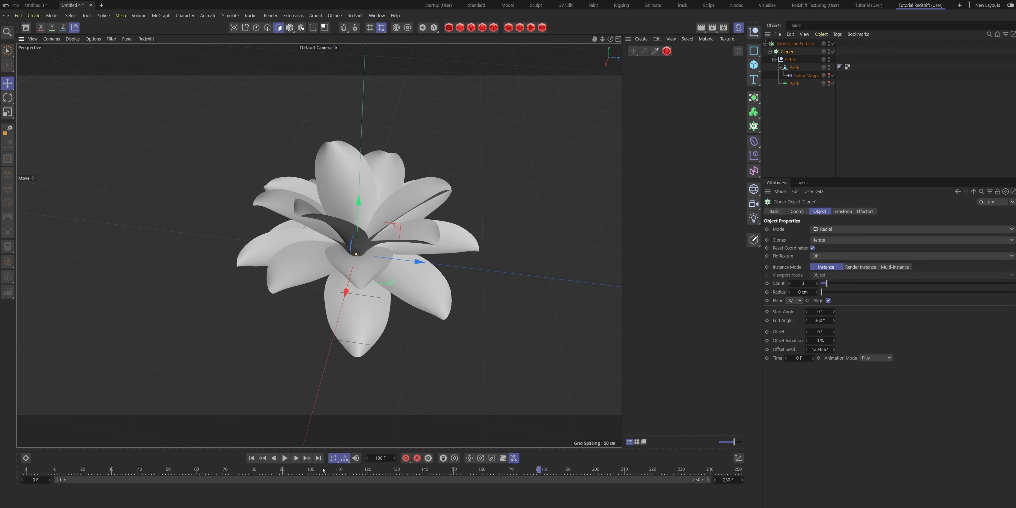
pyautogui.moveTo(323, 470); pyautogui.dragTo(24, 470)
pyautogui.keyDown('alt'); pyautogui.moveTo(343, 304); pyautogui.dragTo(451, 261); pyautogui.keyUp('alt')
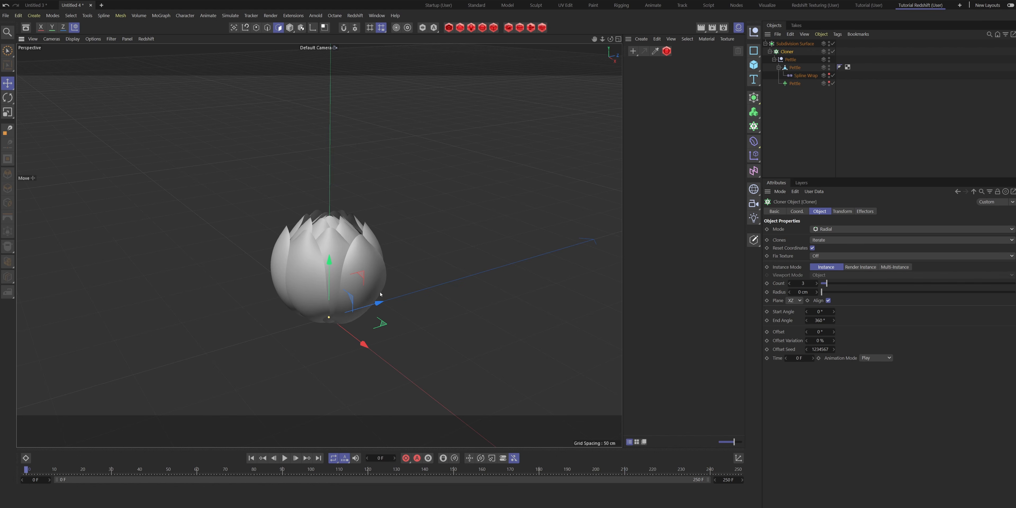
pyautogui.keyDown('alt'); pyautogui.moveTo(380, 294); pyautogui.dragTo(389, 249); pyautogui.keyUp('alt')
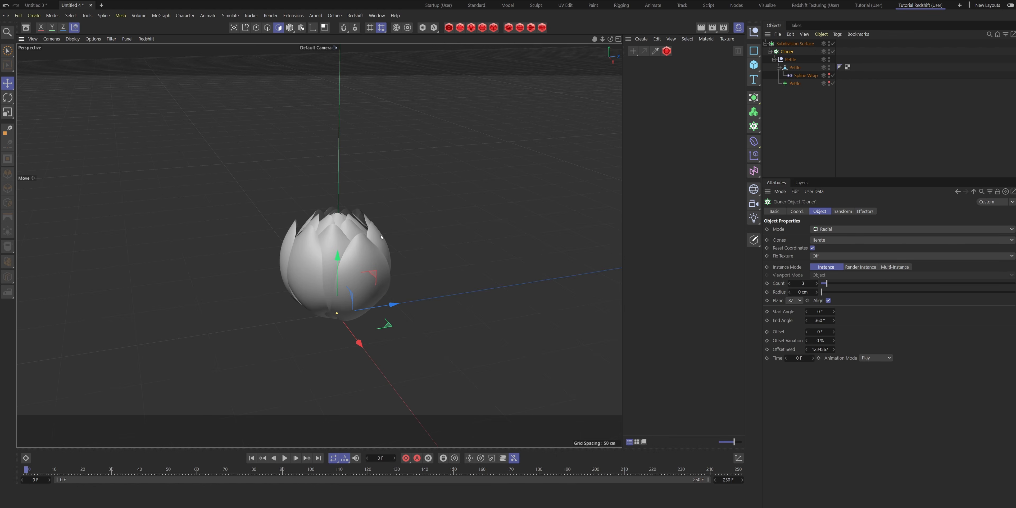
pyautogui.keyDown('alt'); pyautogui.moveTo(381, 255); pyautogui.dragTo(367, 250); pyautogui.keyUp('alt')
# Duplicate the Cloner inside the Subdivision Surface, naming the copy Shell and the original Pettle
pyautogui.keyDown('ctrl'); pyautogui.moveTo(786, 54); pyautogui.dragTo(791, 47); pyautogui.keyUp('ctrl')
pyautogui.doubleClick(788, 53)
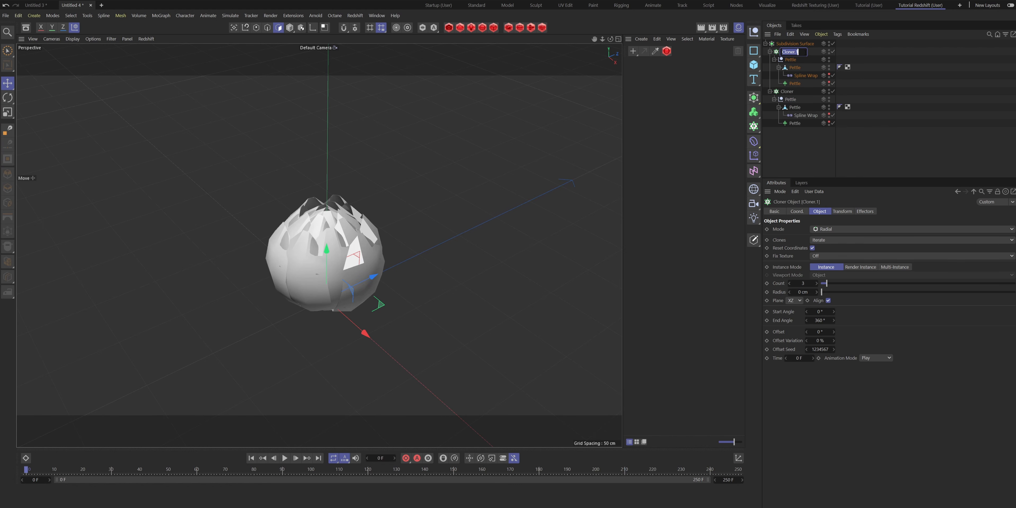
pyautogui.write('Shell')
pyautogui.press('Return')
pyautogui.doubleClick(788, 91)
pyautogui.write('P')
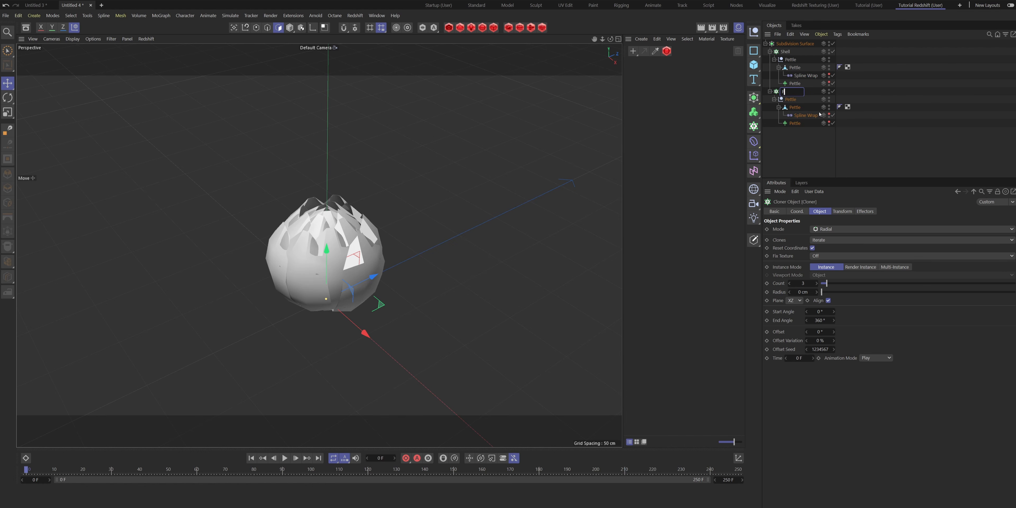
pyautogui.write('ettle')
pyautogui.press('Return')
# Collapse the Shell and Pettle cloners and group them under a null named Flower inside the Subdivision Surface
pyautogui.click(787, 52)
pyautogui.click(770, 52)
pyautogui.click(770, 60)
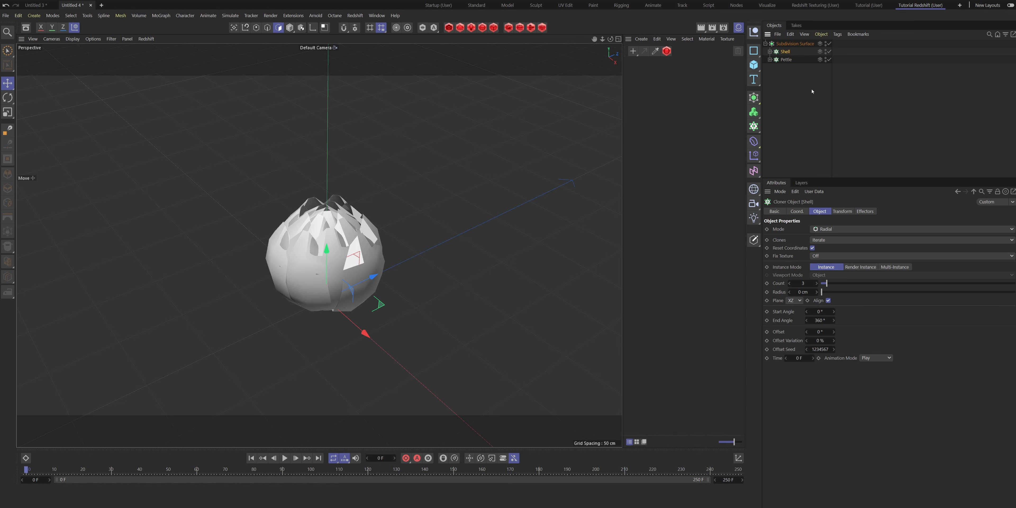
pyautogui.keyDown('ctrl'); pyautogui.click(785, 60); pyautogui.keyUp('ctrl')
pyautogui.hotkey('alt', 'g')
pyautogui.click(770, 52)
pyautogui.doubleClick(785, 51)
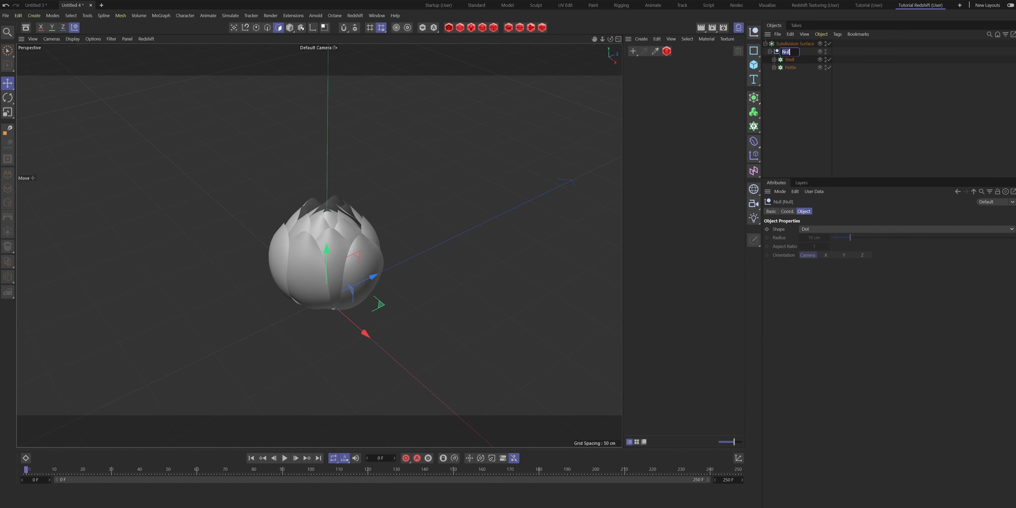
pyautogui.write('Flower')
pyautogui.press('Return')
# Rename the null, mesh and MoSpline inside the Shell cloner to Shell
pyautogui.click(775, 59)
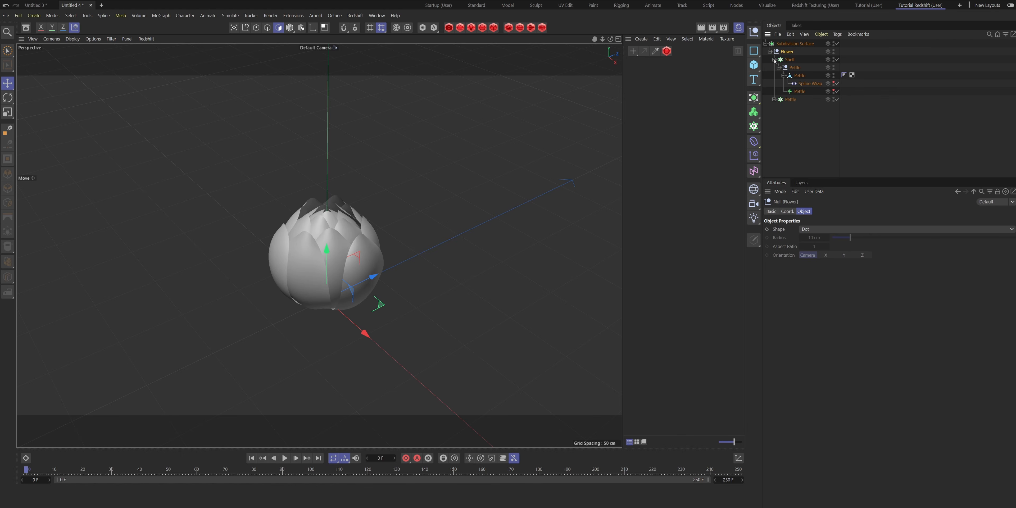
pyautogui.doubleClick(796, 68)
pyautogui.write('Shell')
# Hide the Pettle cloner, disable the Subdivision Surface, and clear the object selection
pyautogui.click(835, 100)
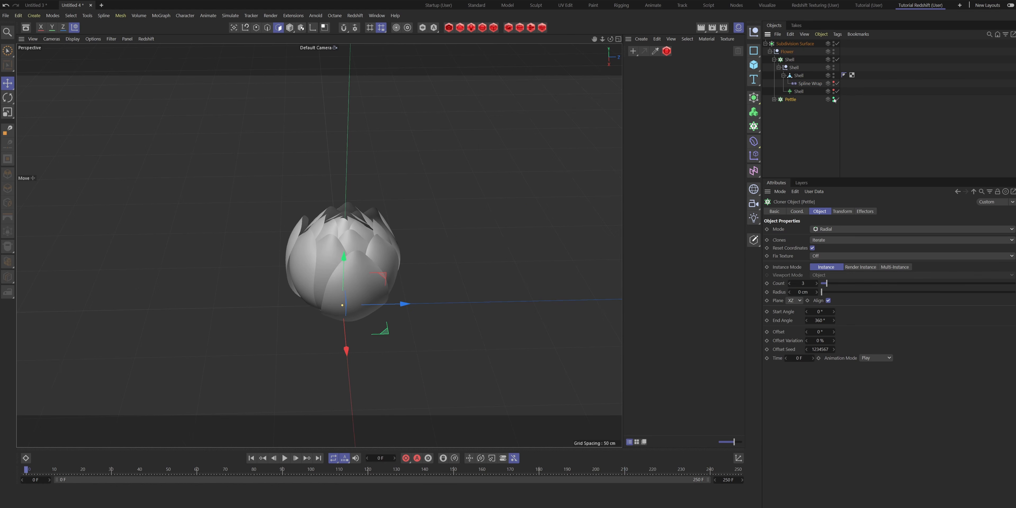
pyautogui.click(837, 44)
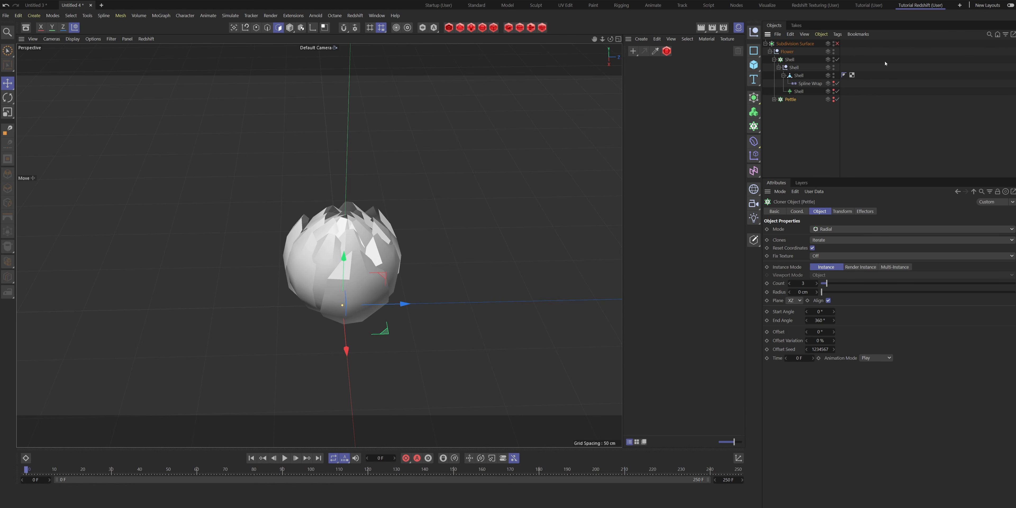
pyautogui.click(809, 74)
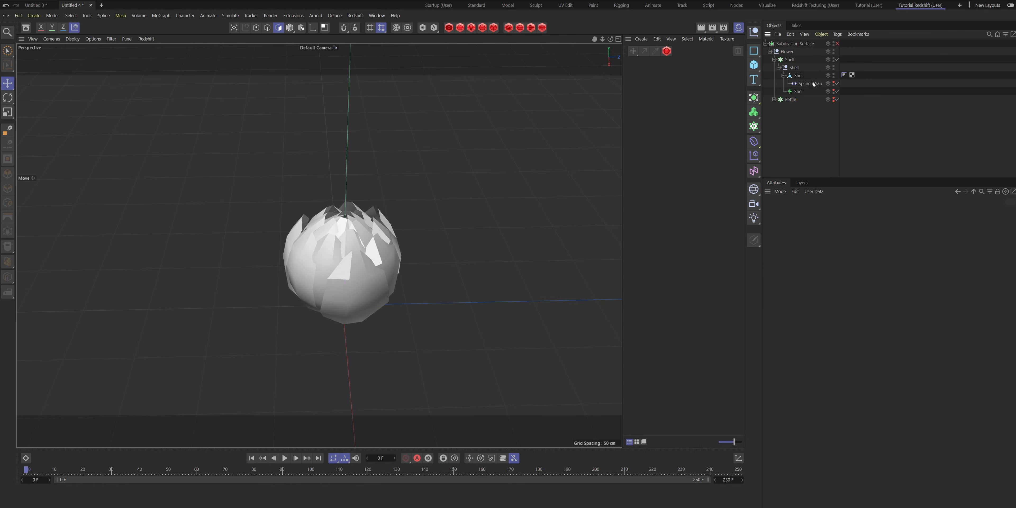
# Delete the Angle P animation track of the Shell MoSpline and set Angle P to 0°
pyautogui.click(799, 92)
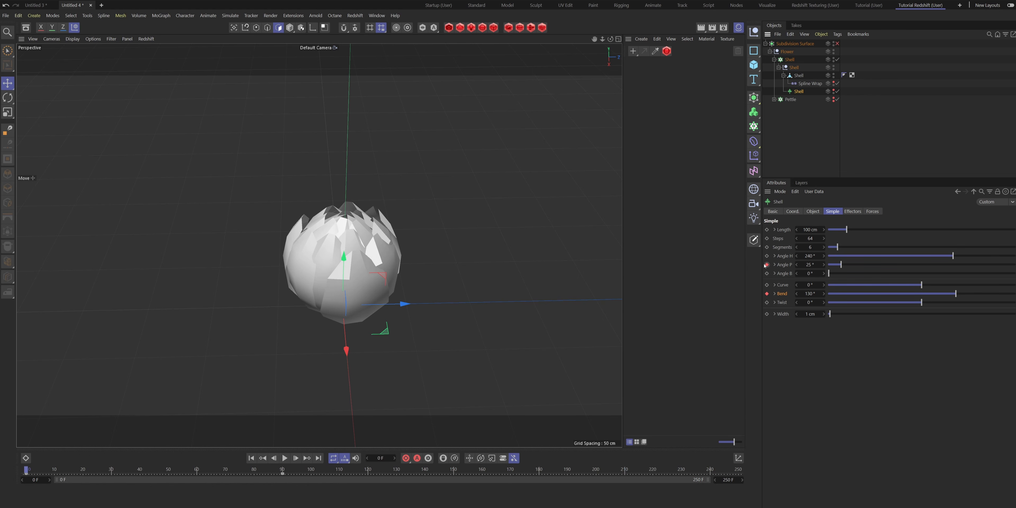
pyautogui.rightClick(780, 267)
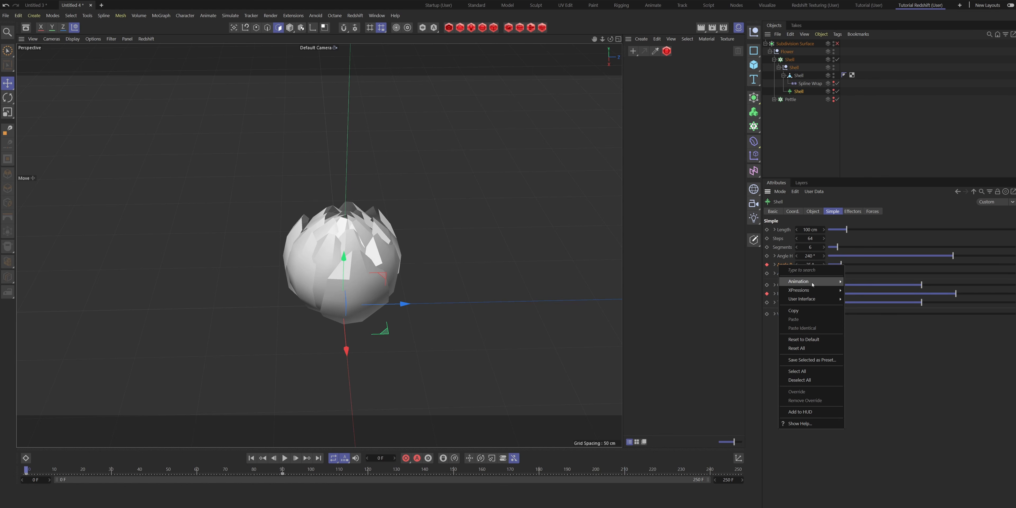
pyautogui.moveTo(825, 281)
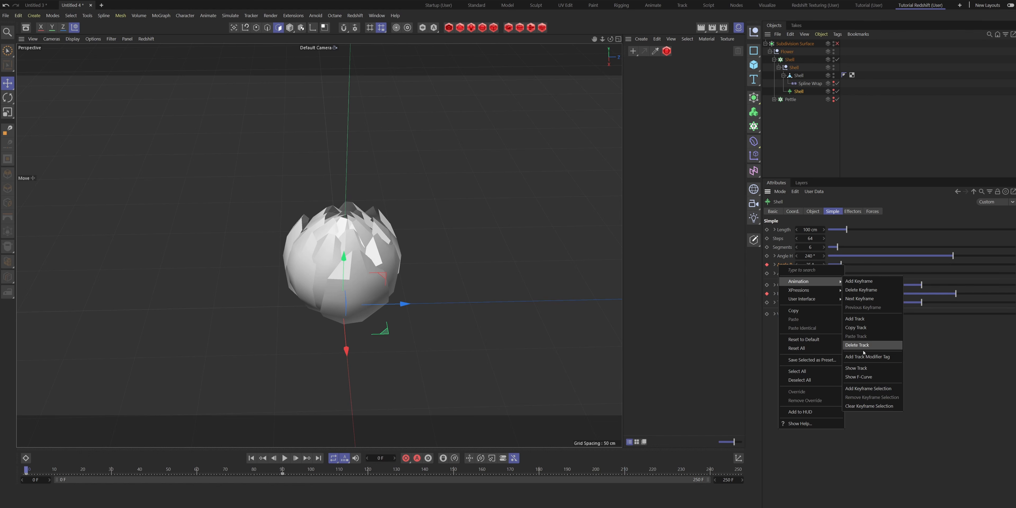
pyautogui.click(857, 345)
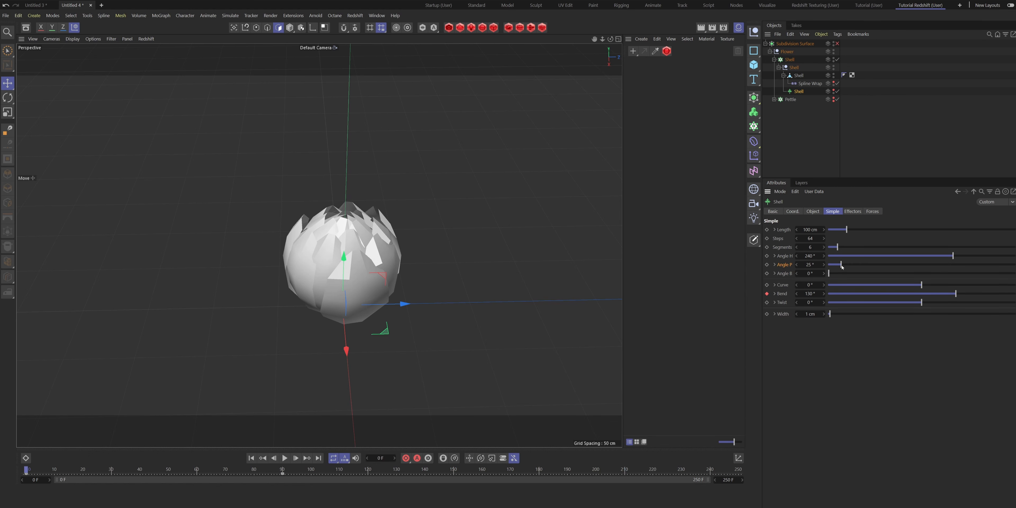
pyautogui.moveTo(842, 267); pyautogui.dragTo(719, 260)
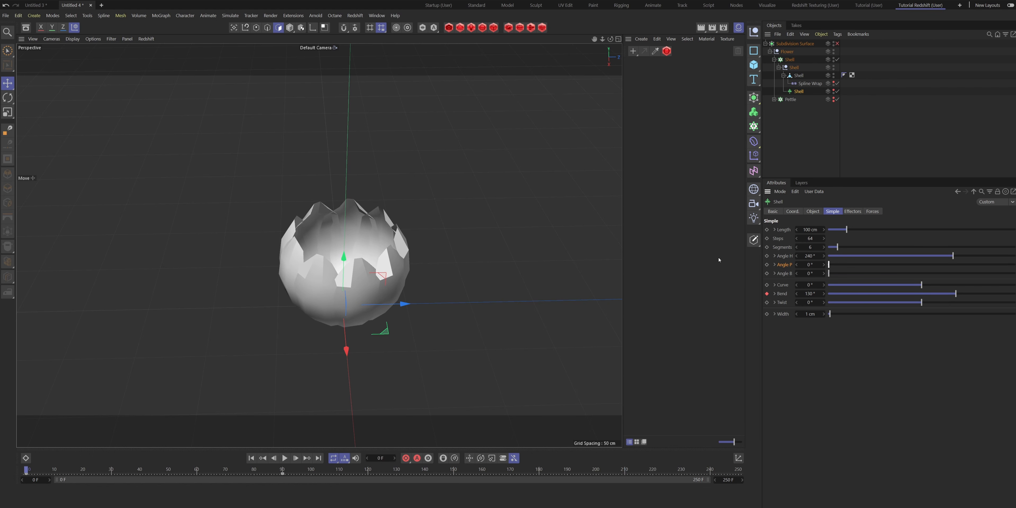
# Set the Shell MoSpline's Angle H to 0° and move the timeline to frame 90
pyautogui.moveTo(953, 257); pyautogui.dragTo(615, 279)
pyautogui.keyDown('alt'); pyautogui.moveTo(282, 303); pyautogui.dragTo(566, 355); pyautogui.keyUp('alt')
pyautogui.moveTo(28, 472); pyautogui.dragTo(284, 475)
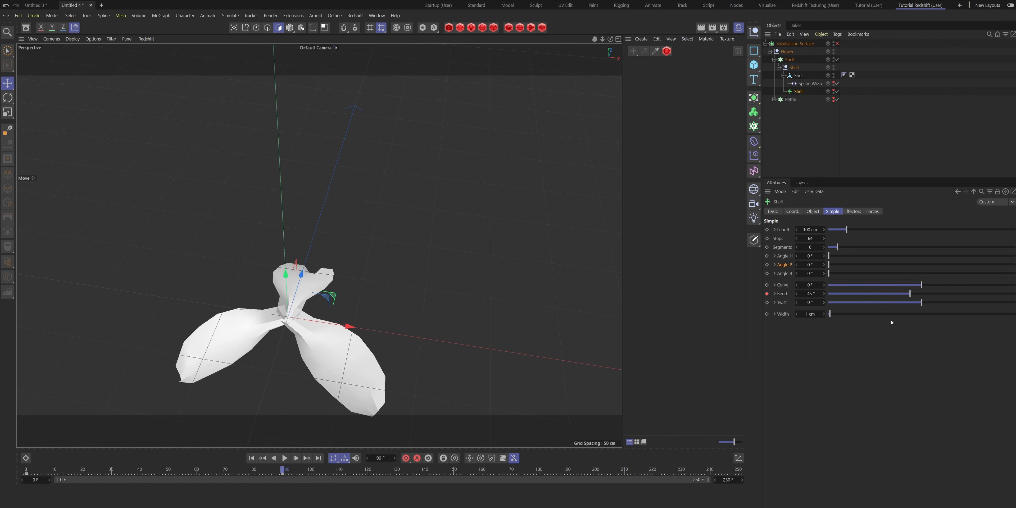
# Set the Shell MoSpline's Bend to -110° and keyframe it at frame 90
pyautogui.moveTo(811, 294)
pyautogui.mouseDown()
pyautogui.moveTo(789, 293)
pyautogui.moveTo(813, 294)
pyautogui.moveTo(797, 295)
pyautogui.mouseUp()
pyautogui.click(825, 294)
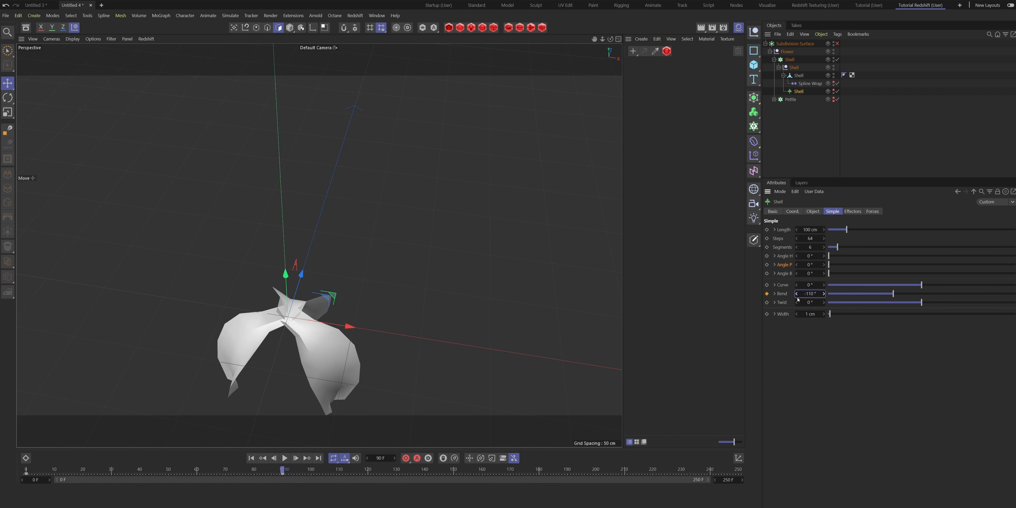
pyautogui.click(767, 294)
# Play back the shell's bending animation, return to frame 0, and clear the object selection
pyautogui.moveTo(193, 472); pyautogui.dragTo(1, 465)
pyautogui.click(285, 458)
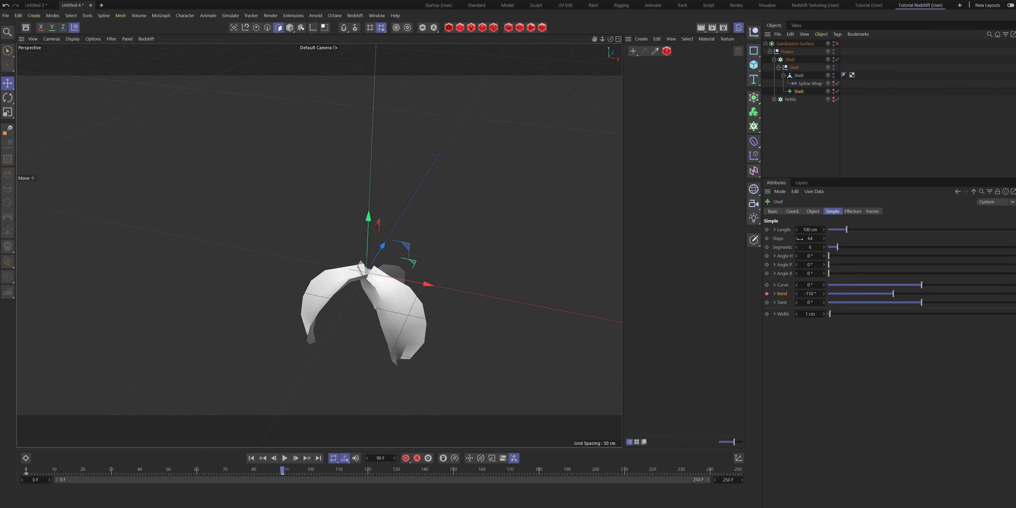
pyautogui.moveTo(191, 470); pyautogui.dragTo(0, 459)
pyautogui.scroll(4, 390, 204)
pyautogui.keyDown('alt'); pyautogui.moveTo(390, 203); pyautogui.dragTo(410, 236); pyautogui.keyUp('alt')
pyautogui.click(856, 100)
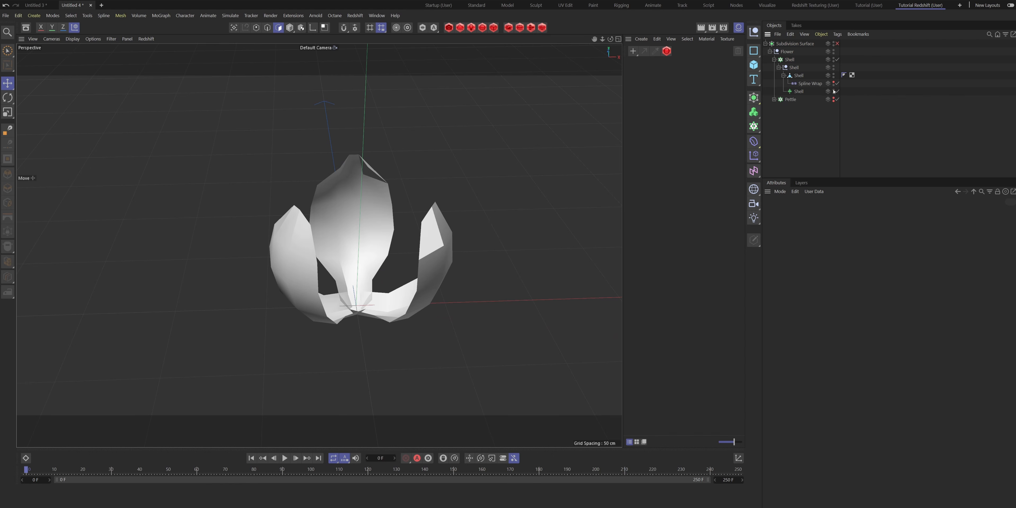
# Select the Shell MoSpline and set its End to 120%
pyautogui.click(797, 92)
pyautogui.keyDown('alt'); pyautogui.moveTo(413, 203); pyautogui.dragTo(323, 198); pyautogui.keyUp('alt')
pyautogui.keyDown('alt'); pyautogui.moveTo(237, 199); pyautogui.dragTo(266, 199); pyautogui.keyUp('alt')
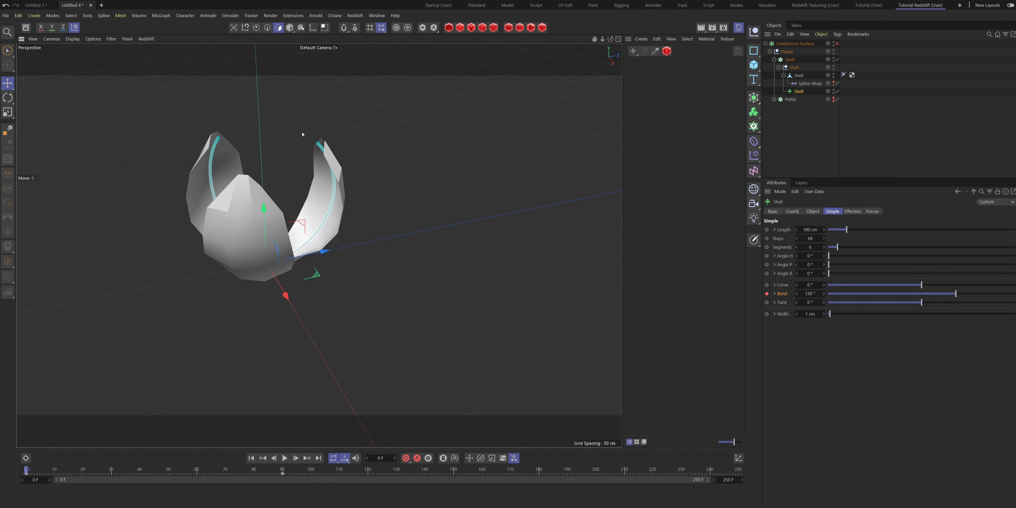
pyautogui.click(813, 211)
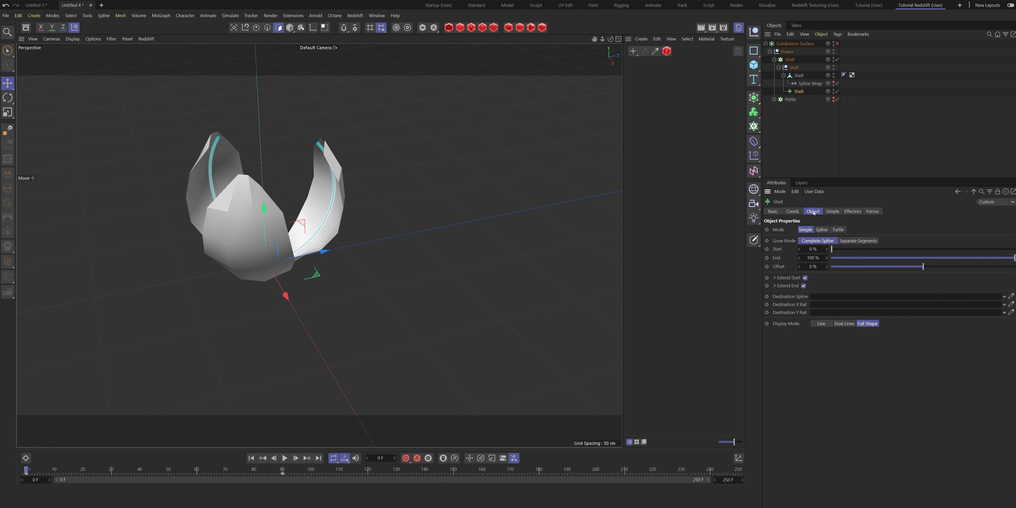
pyautogui.click(814, 258)
pyautogui.press('BackSpace')
pyautogui.write('1')
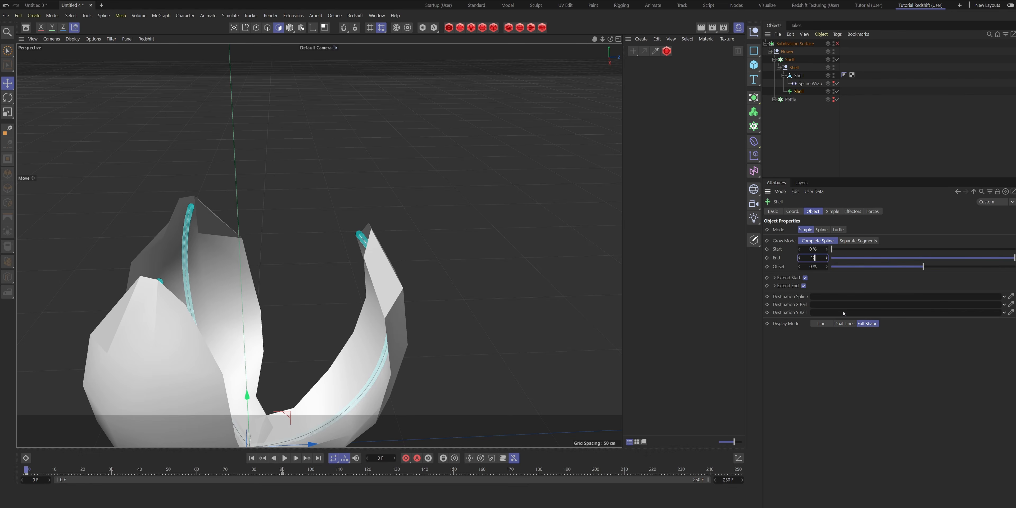
pyautogui.write('20')
pyautogui.press('Return')
# Set the End of the Shell MoSpline to 110%
pyautogui.click(807, 259)
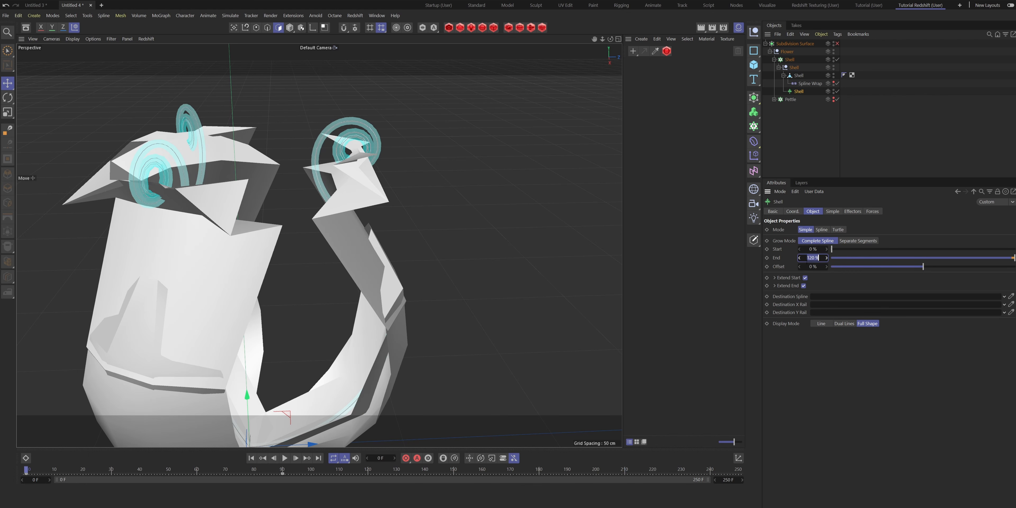
pyautogui.press('BackSpace')
pyautogui.write('110')
pyautogui.press('Return')
pyautogui.keyDown('alt'); pyautogui.moveTo(332, 191); pyautogui.dragTo(356, 177); pyautogui.keyUp('alt')
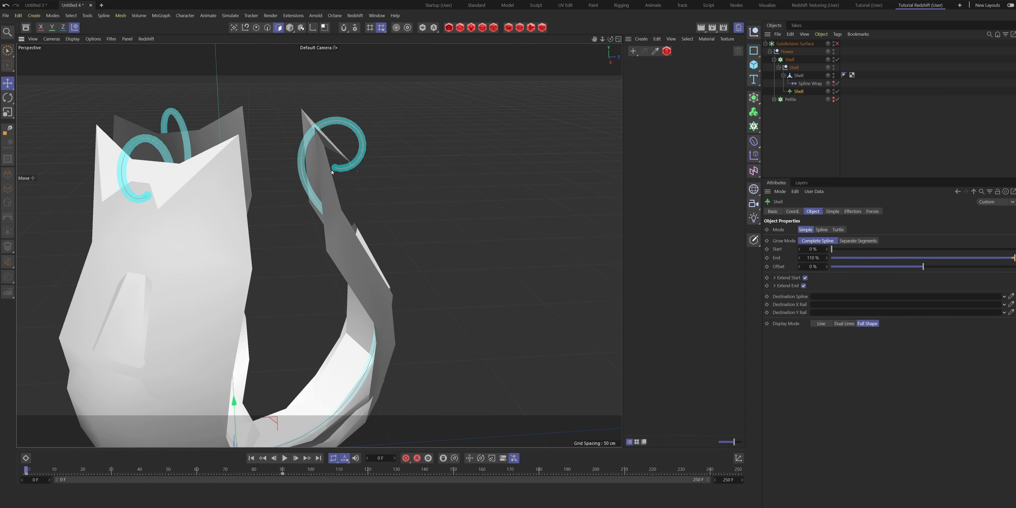
# Set the Shell MoSpline's End to 108% and check the petal tips from the side
pyautogui.click(819, 257)
pyautogui.write('1')
pyautogui.write('08')
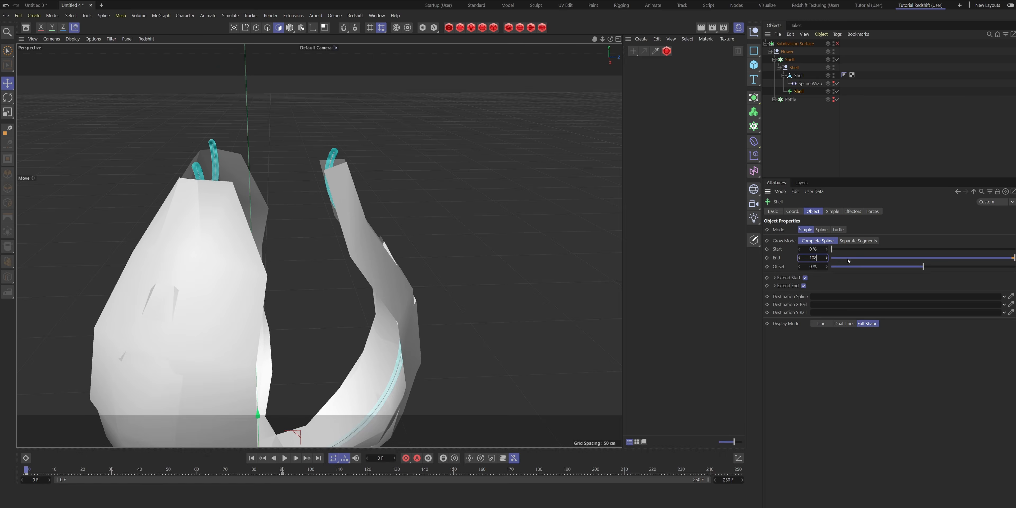
pyautogui.press('Return')
pyautogui.scroll(-2, 347, 182)
pyautogui.keyDown('alt'); pyautogui.moveTo(244, 159); pyautogui.dragTo(319, 138); pyautogui.keyUp('alt')
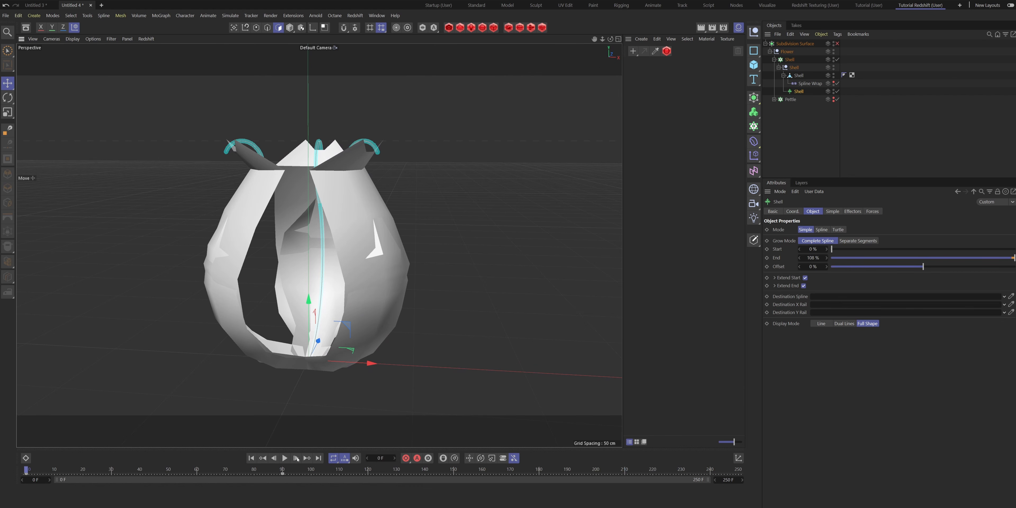
# Hide the Shell mesh, leaving the cloned MoSplines displayed
pyautogui.keyDown('alt'); pyautogui.click(834, 76); pyautogui.keyUp('alt')
pyautogui.keyDown('alt'); pyautogui.click(834, 76); pyautogui.keyUp('alt')
pyautogui.keyDown('alt'); pyautogui.moveTo(332, 190); pyautogui.dragTo(357, 209); pyautogui.keyUp('alt')
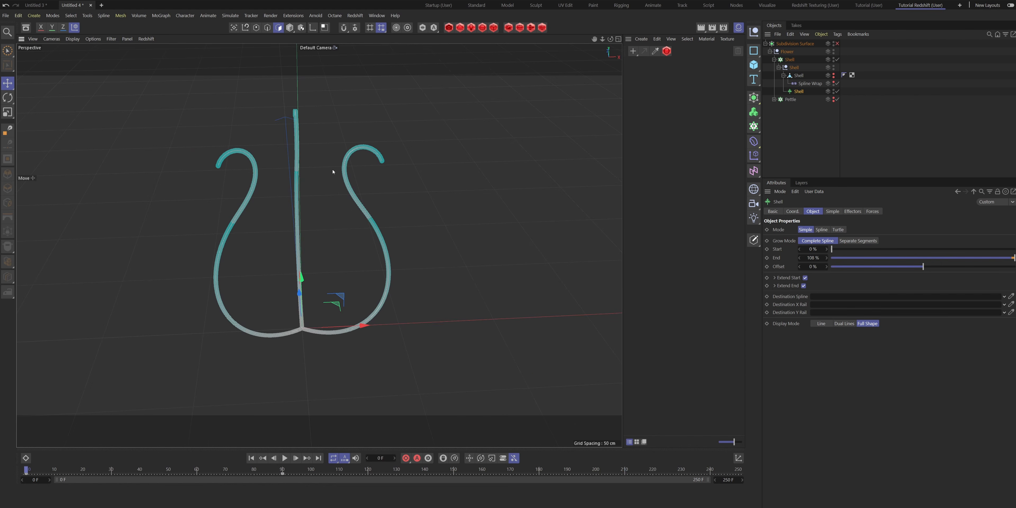
pyautogui.keyDown('alt'); pyautogui.moveTo(333, 170); pyautogui.dragTo(349, 178, button='middle'); pyautogui.keyUp('alt')
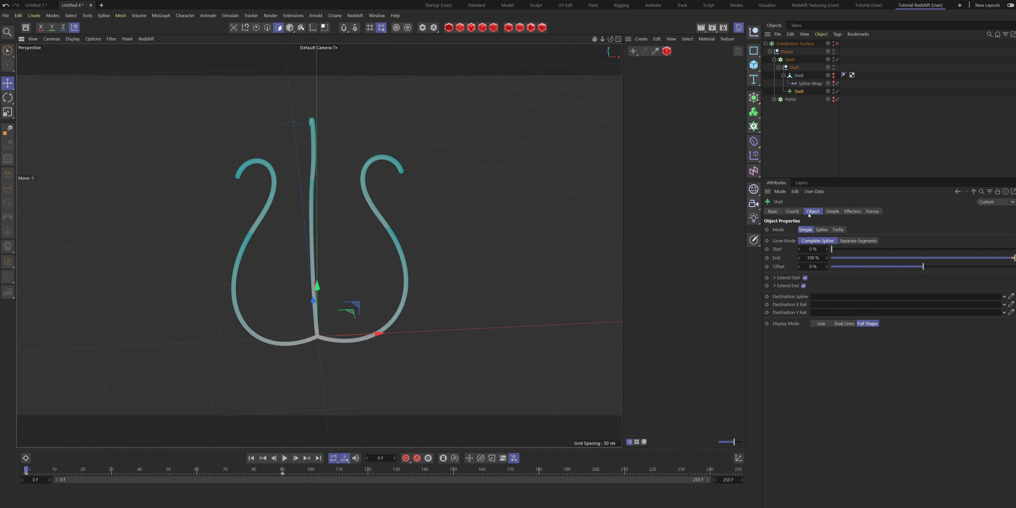
# Set the Shell MoSpline's Bend to 145° and keyframe it at frame 0
pyautogui.click(833, 212)
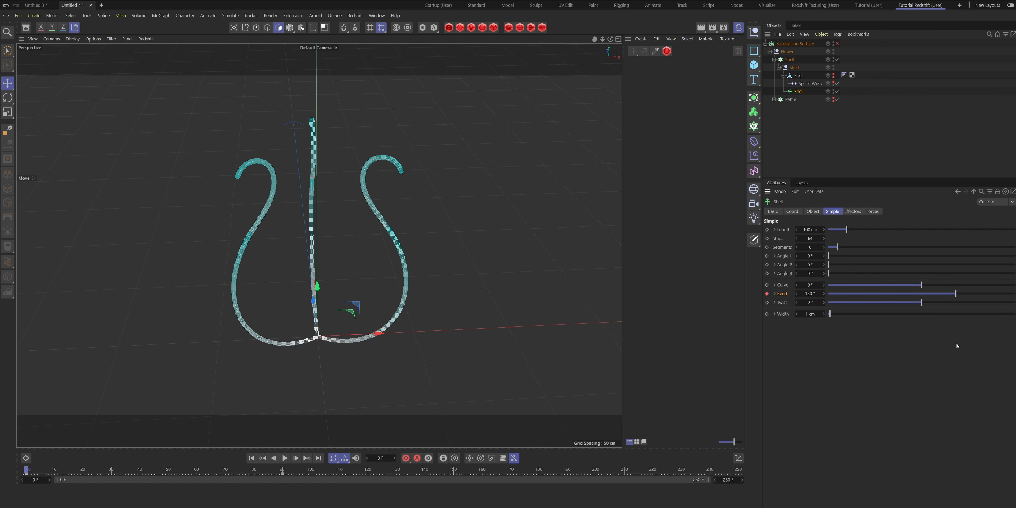
pyautogui.moveTo(953, 297)
pyautogui.mouseDown()
pyautogui.moveTo(939, 295)
pyautogui.moveTo(961, 295)
pyautogui.mouseUp()
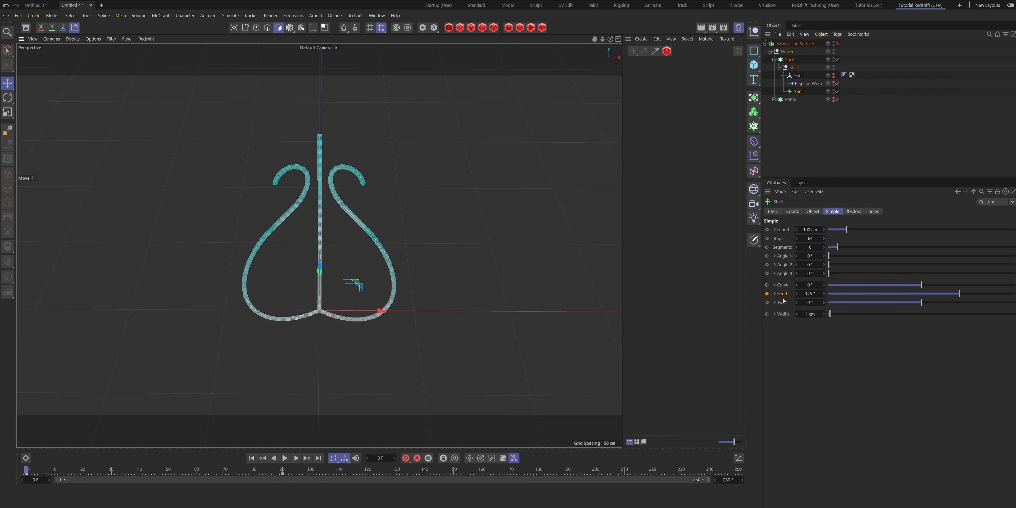
pyautogui.keyDown('alt'); pyautogui.moveTo(410, 239); pyautogui.dragTo(241, 167); pyautogui.keyUp('alt')
pyautogui.keyDown('alt'); pyautogui.moveTo(241, 167); pyautogui.dragTo(291, 176); pyautogui.keyUp('alt')
pyautogui.click(802, 95)
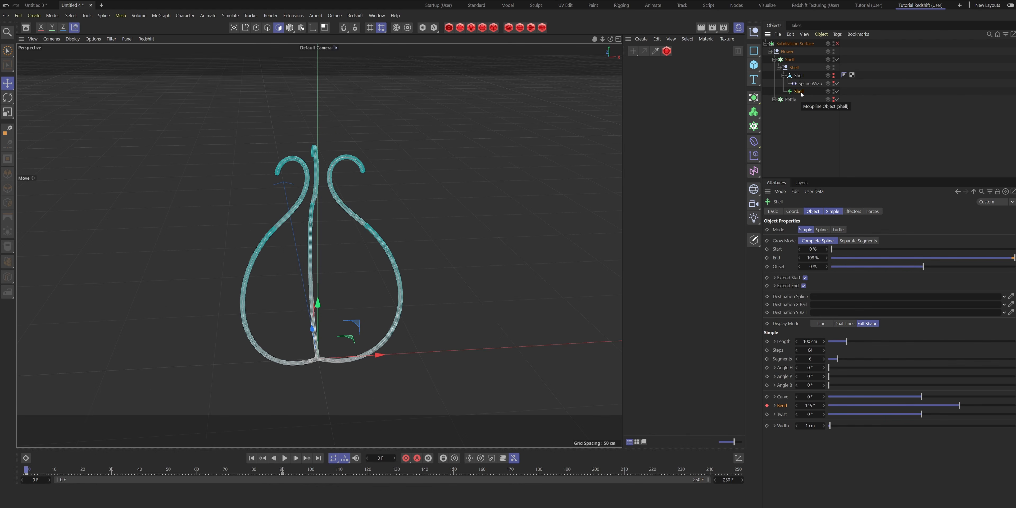
# Increase the number of clones in the Shell cloner
pyautogui.click(786, 60)
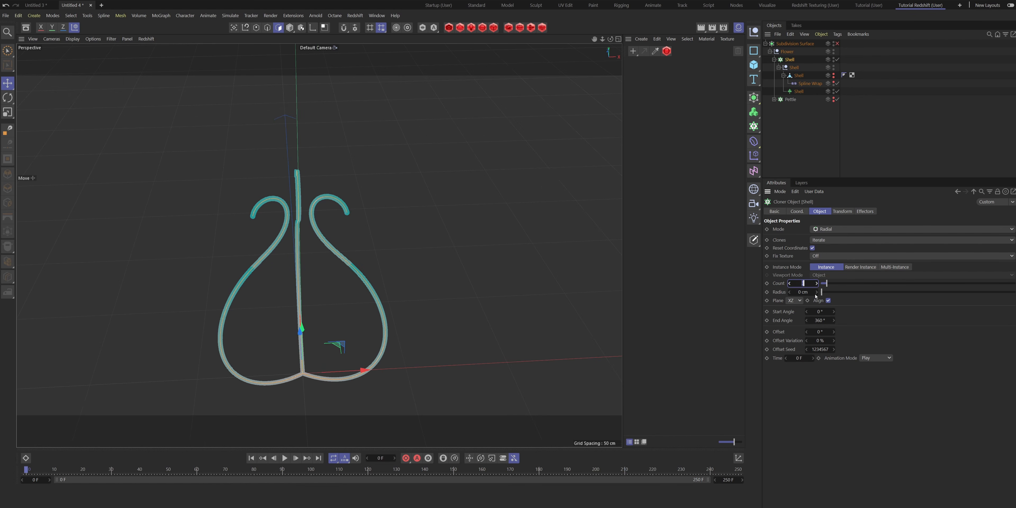
pyautogui.click(817, 284)
pyautogui.keyDown('alt'); pyautogui.moveTo(302, 232); pyautogui.dragTo(320, 217); pyautogui.keyUp('alt')
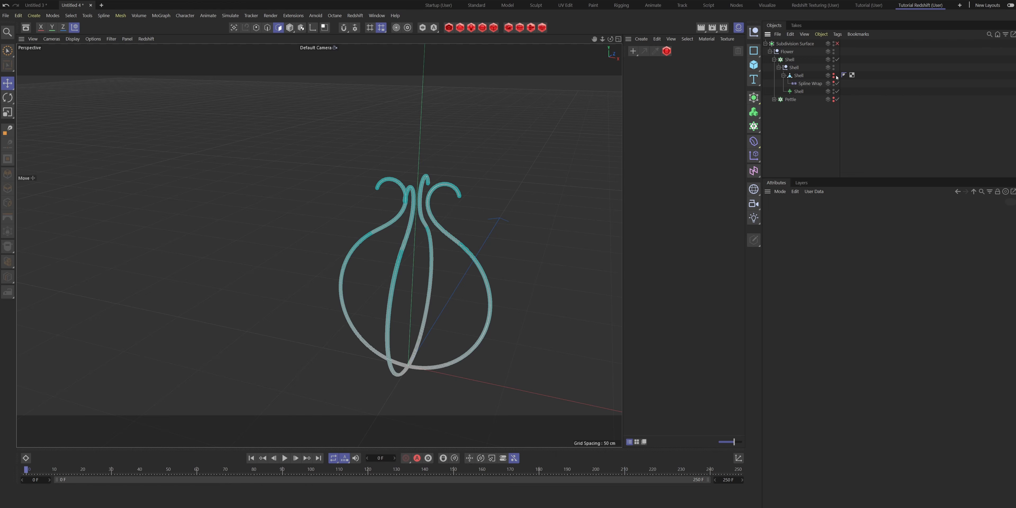
# Show the Shell mesh again and inspect the closed bud from several angles
pyautogui.keyDown('alt'); pyautogui.click(834, 76); pyautogui.keyUp('alt')
pyautogui.scroll(-3, 399, 259)
pyautogui.keyDown('alt'); pyautogui.moveTo(406, 258); pyautogui.dragTo(372, 257); pyautogui.keyUp('alt')
pyautogui.keyDown('alt'); pyautogui.moveTo(409, 253); pyautogui.dragTo(378, 252, button='middle'); pyautogui.keyUp('alt')
pyautogui.keyDown('alt'); pyautogui.moveTo(377, 251); pyautogui.dragTo(451, 255); pyautogui.keyUp('alt')
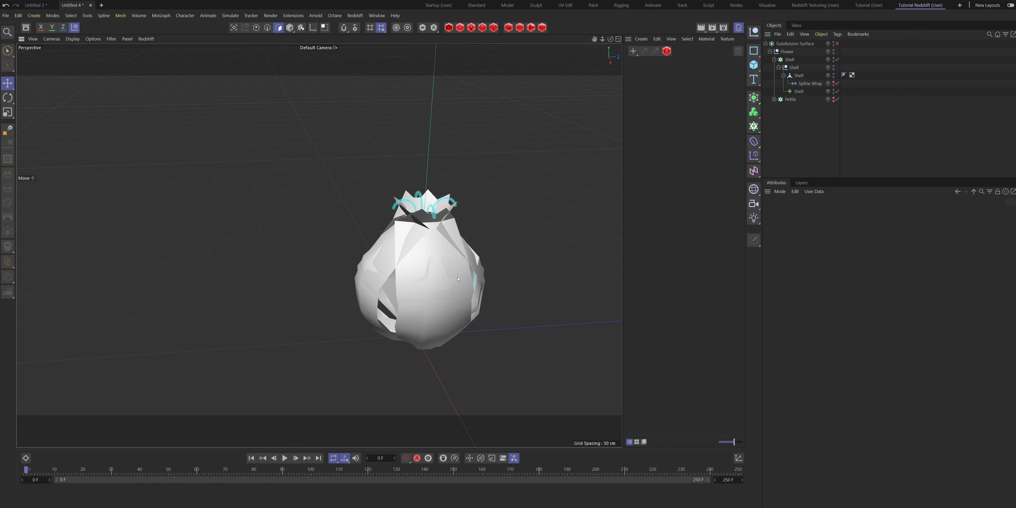
# Select the Shell mesh in Model mode and subdivide it twice
pyautogui.click(797, 79)
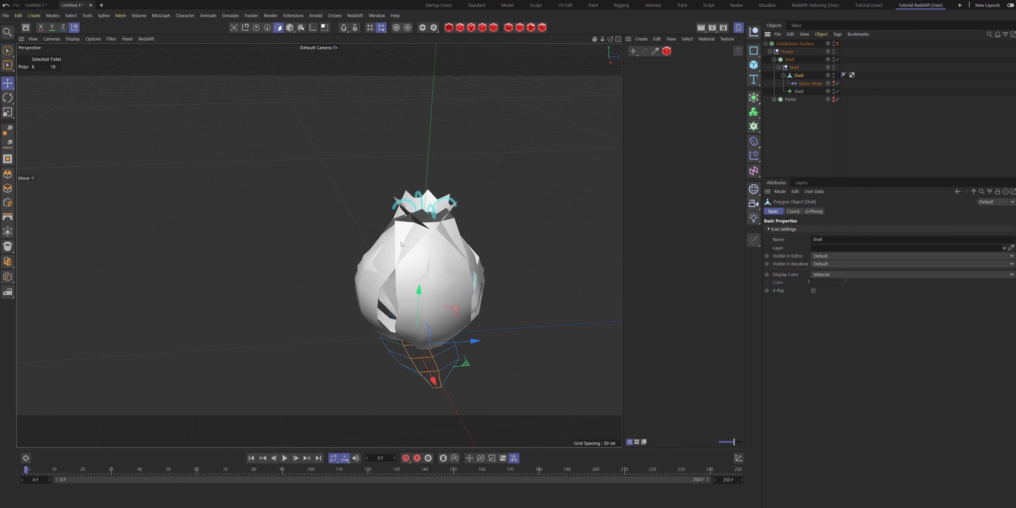
pyautogui.click(290, 29)
pyautogui.keyDown('alt'); pyautogui.moveTo(418, 281); pyautogui.dragTo(496, 294); pyautogui.keyUp('alt')
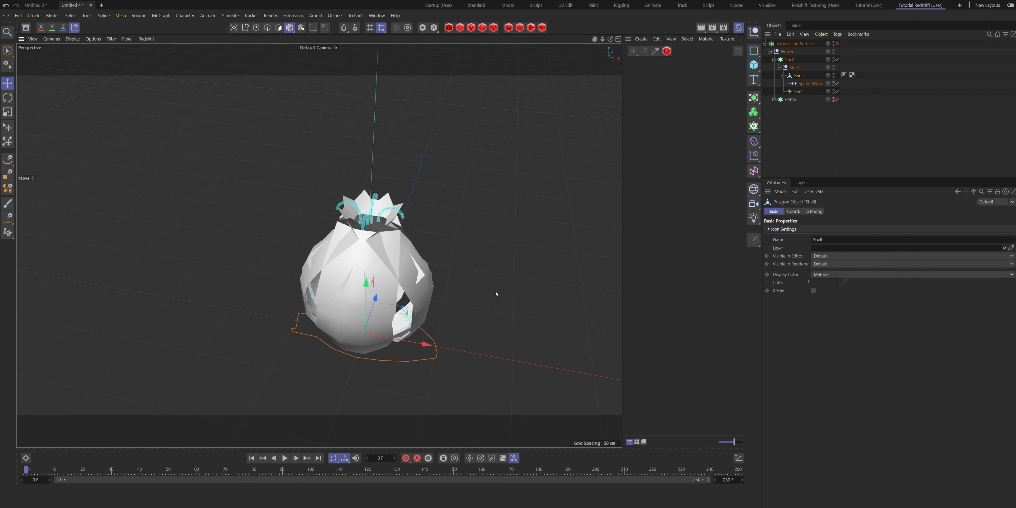
pyautogui.press('u')
pyautogui.press('s')
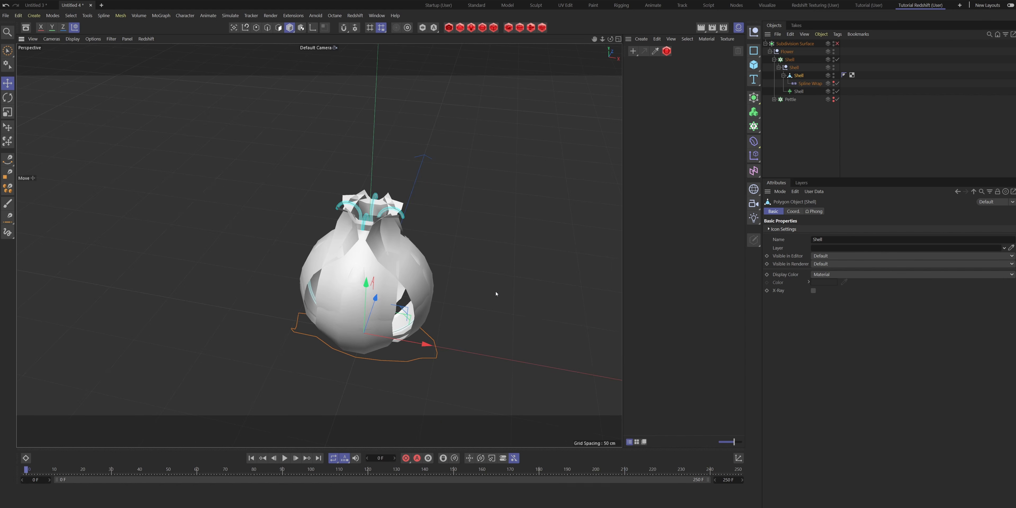
pyautogui.press('u')
pyautogui.press('s')
pyautogui.keyDown('alt'); pyautogui.moveTo(364, 271); pyautogui.dragTo(333, 253); pyautogui.keyUp('alt')
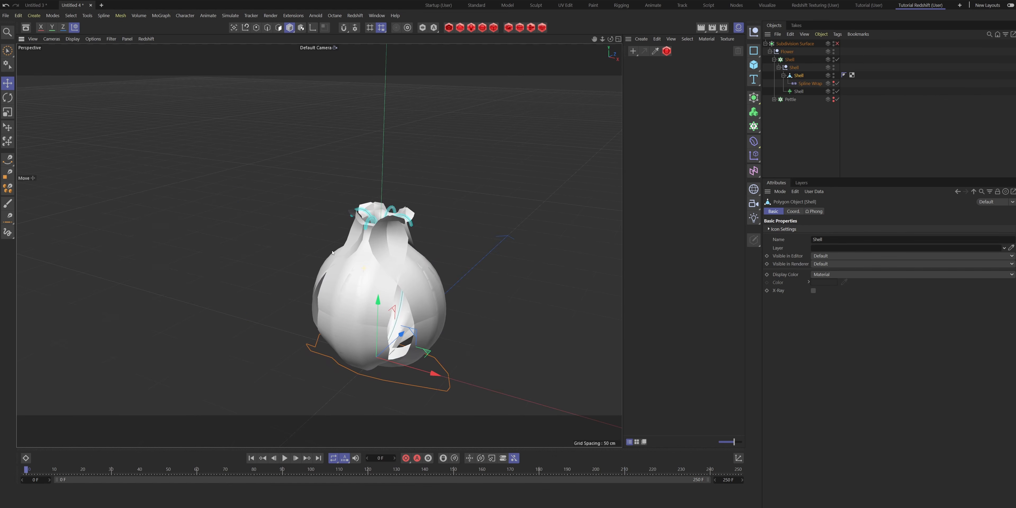
# Switch the viewport to wireframe display and set the Shell MoSpline's Segments to 1
pyautogui.keyDown('alt'); pyautogui.moveTo(381, 300); pyautogui.dragTo(289, 269); pyautogui.keyUp('alt')
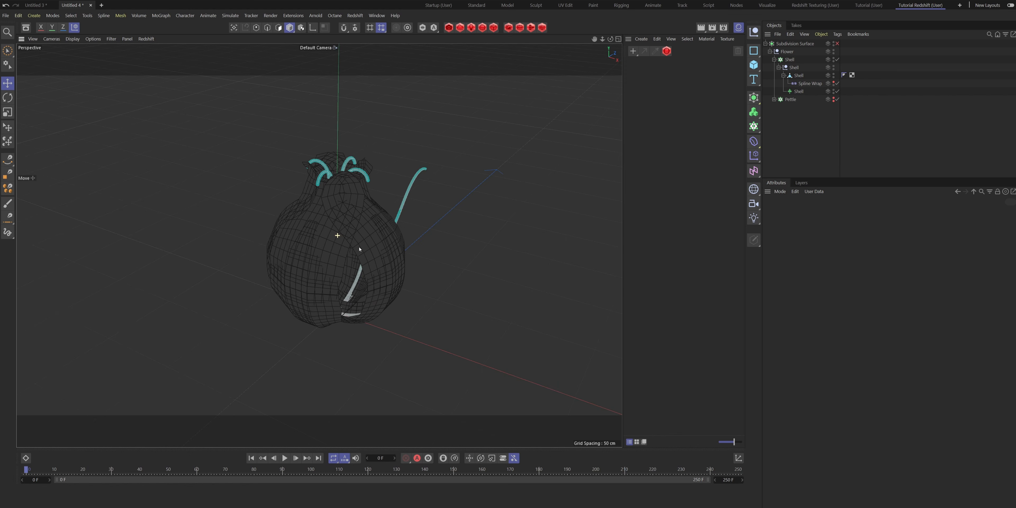
pyautogui.scroll(4, 369, 278)
pyautogui.keyDown('alt'); pyautogui.moveTo(369, 279); pyautogui.dragTo(411, 189); pyautogui.keyUp('alt')
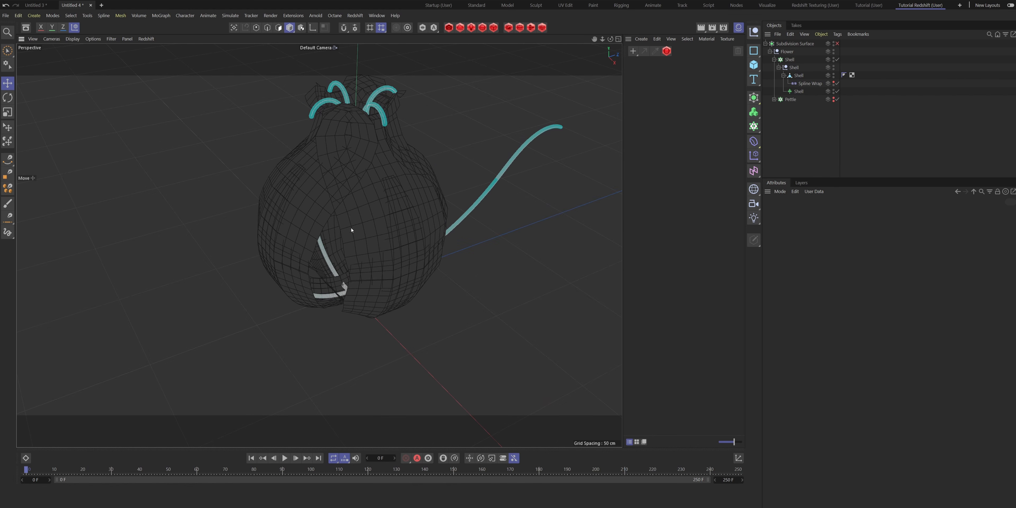
pyautogui.click(815, 93)
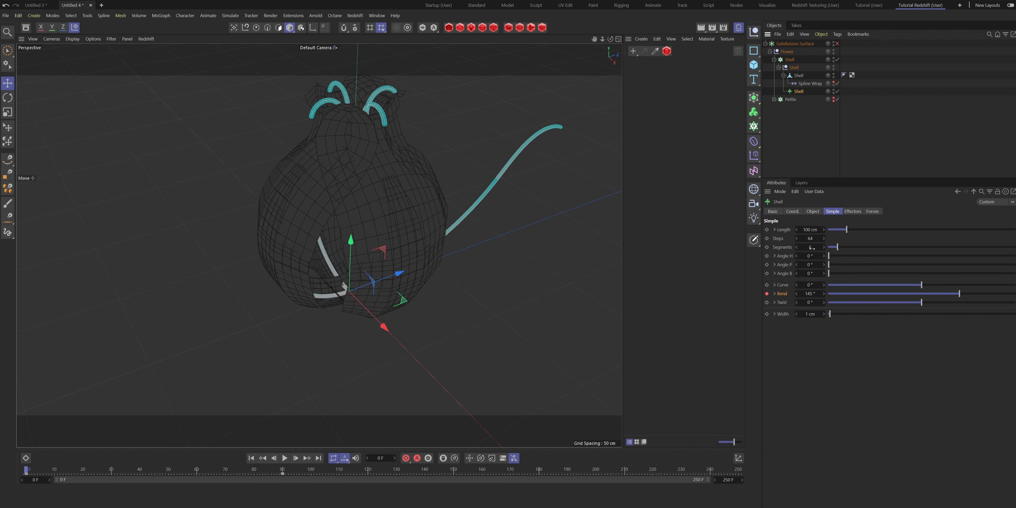
pyautogui.moveTo(818, 248); pyautogui.dragTo(801, 248)
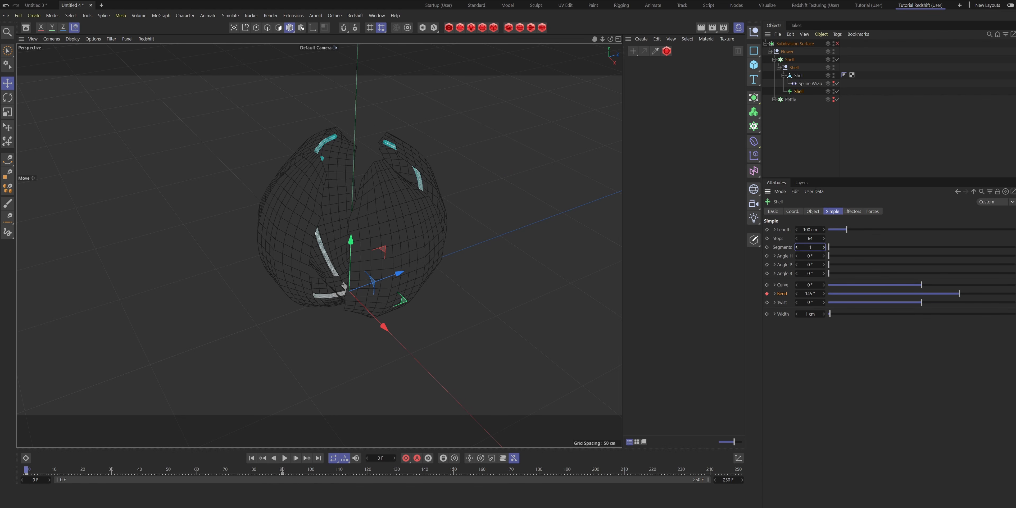
pyautogui.moveTo(327, 216)
pyautogui.keyDown('alt'); pyautogui.mouseDown()
pyautogui.moveTo(255, 194)
pyautogui.moveTo(329, 216)
pyautogui.mouseUp(); pyautogui.keyUp('alt')
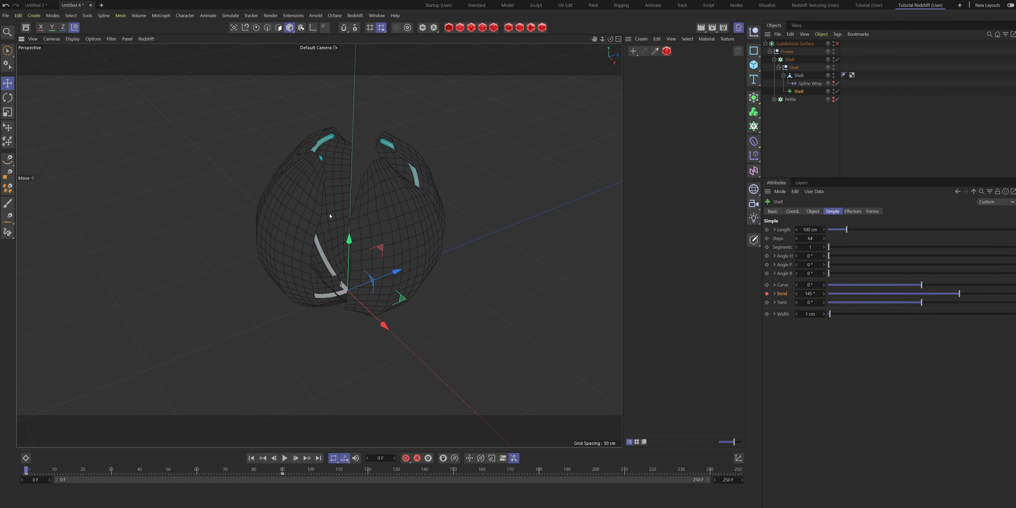
# Set the Shell MoSpline's End to 140%
pyautogui.click(813, 211)
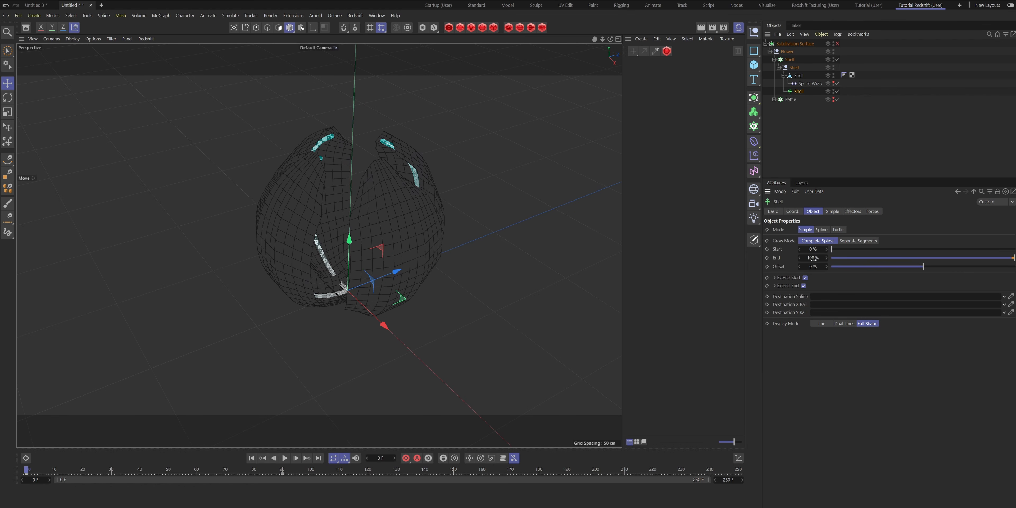
pyautogui.moveTo(814, 257)
pyautogui.mouseDown()
pyautogui.moveTo(832, 257)
pyautogui.moveTo(820, 258)
pyautogui.mouseUp()
pyautogui.write('140')
pyautogui.press('Return')
pyautogui.keyDown('alt'); pyautogui.moveTo(540, 149); pyautogui.dragTo(473, 196); pyautogui.keyUp('alt')
# Return the timeline to frame 0 and switch the viewport to Gouraud shading
pyautogui.moveTo(71, 469)
pyautogui.mouseDown()
pyautogui.moveTo(144, 461)
pyautogui.moveTo(168, 470)
pyautogui.moveTo(44, 470)
pyautogui.moveTo(346, 470)
pyautogui.moveTo(24, 475)
pyautogui.mouseUp()
pyautogui.moveTo(347, 236)
pyautogui.keyDown('alt'); pyautogui.mouseDown()
pyautogui.moveTo(493, 225)
pyautogui.moveTo(343, 224)
pyautogui.moveTo(430, 228)
pyautogui.mouseUp(); pyautogui.keyUp('alt')
pyautogui.press('n')
pyautogui.press('a')
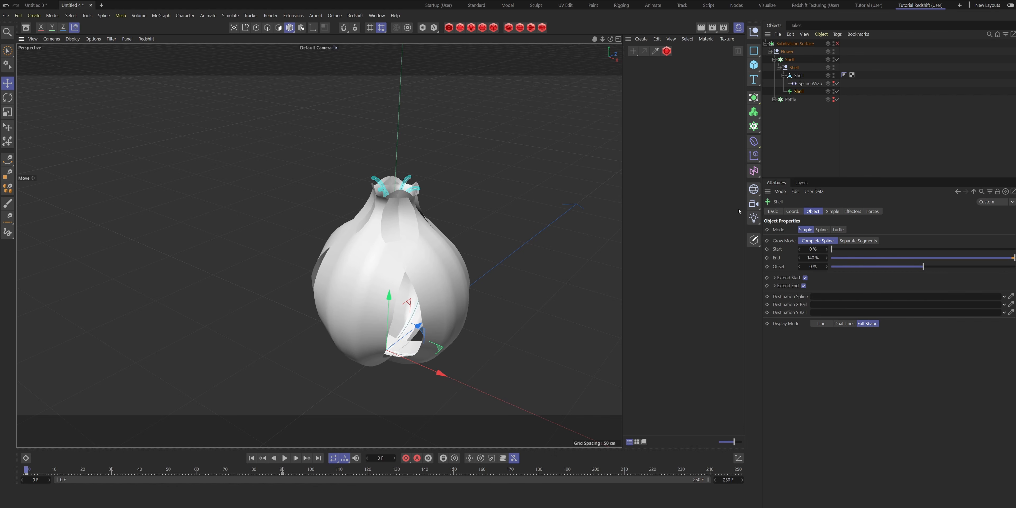
# Add a Taper deformer as a child of the Shell mesh above the Spline Wrap and fit it to its parent
pyautogui.click(755, 146)
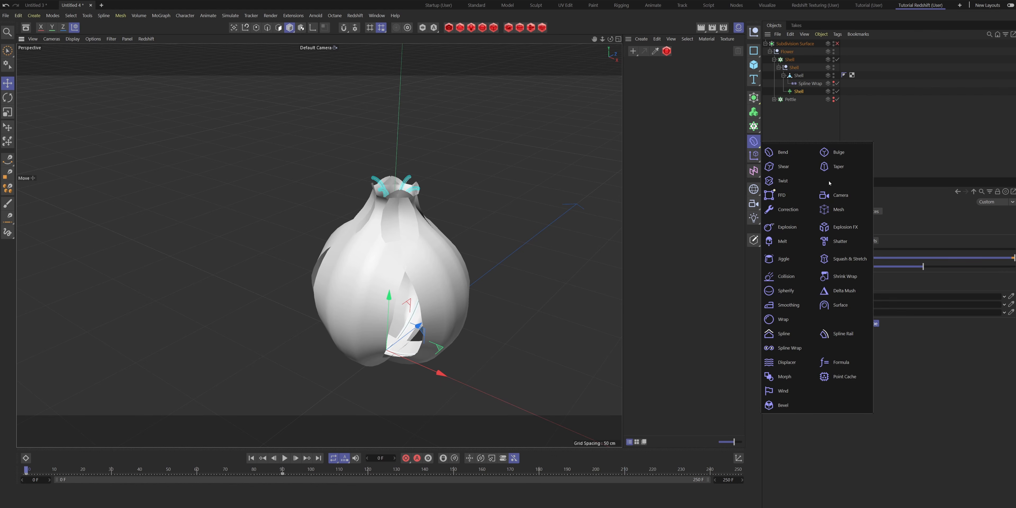
pyautogui.click(854, 164)
pyautogui.moveTo(785, 51); pyautogui.dragTo(810, 89)
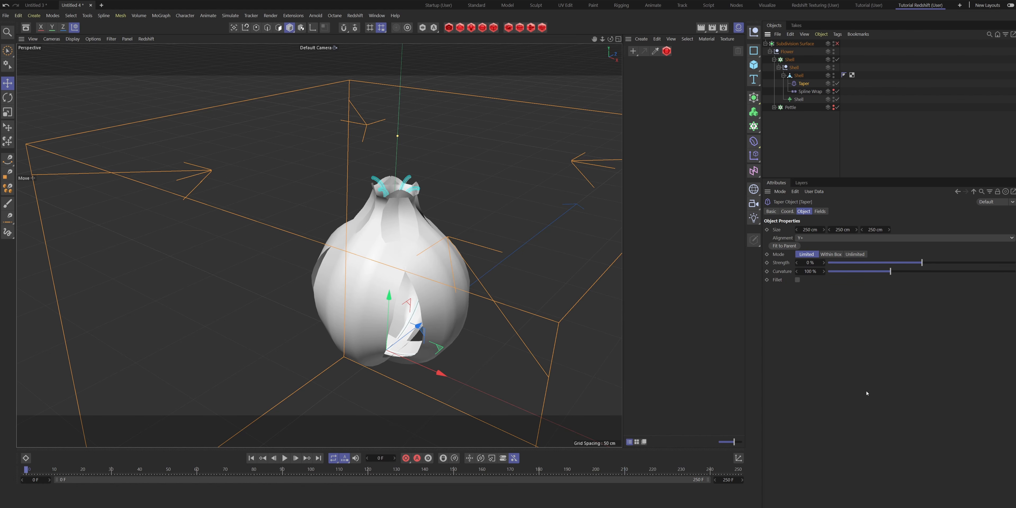
pyautogui.click(785, 246)
# Set the Taper's alignment to X- and fit it to its parent again
pyautogui.click(808, 237)
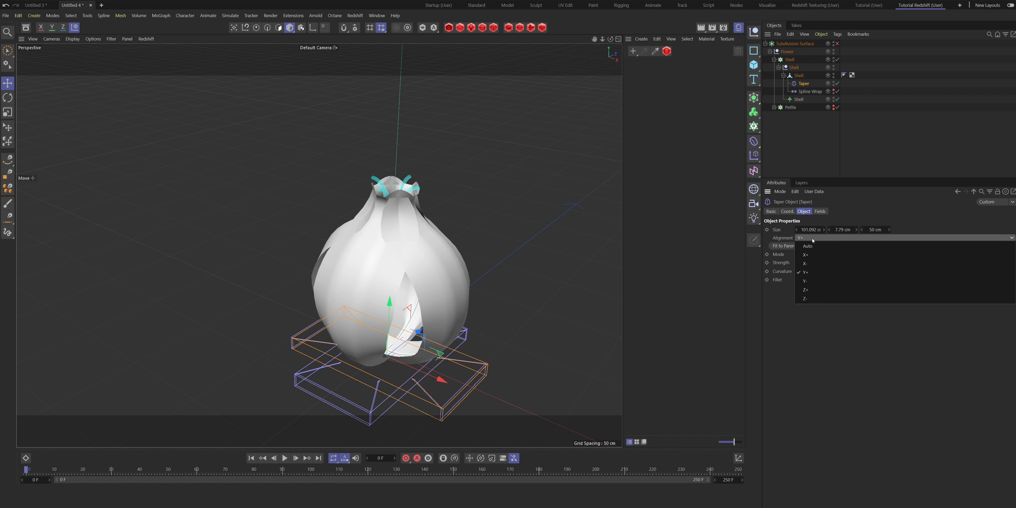
pyautogui.click(806, 263)
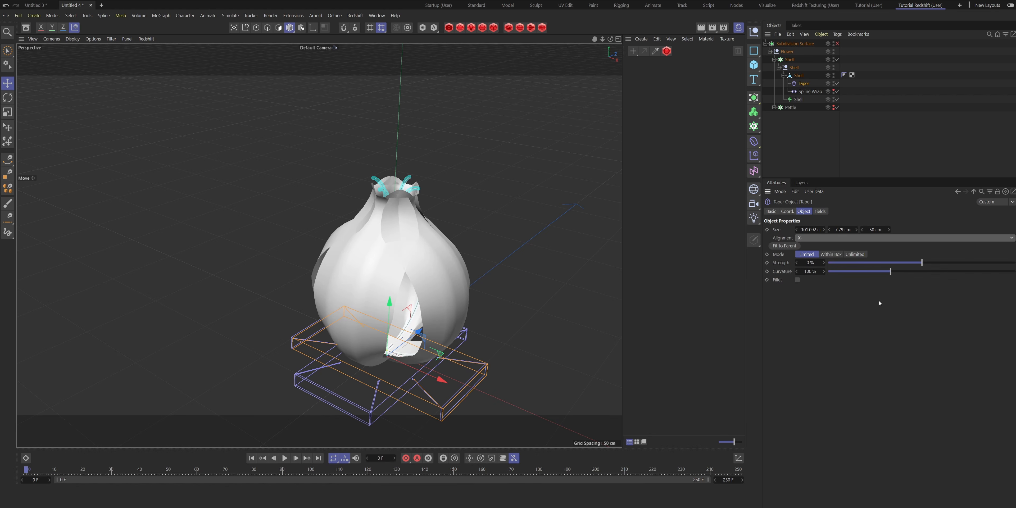
pyautogui.click(784, 246)
# Set the Taper's strength to 100% and its alignment to X+
pyautogui.moveTo(917, 266); pyautogui.dragTo(1015, 264)
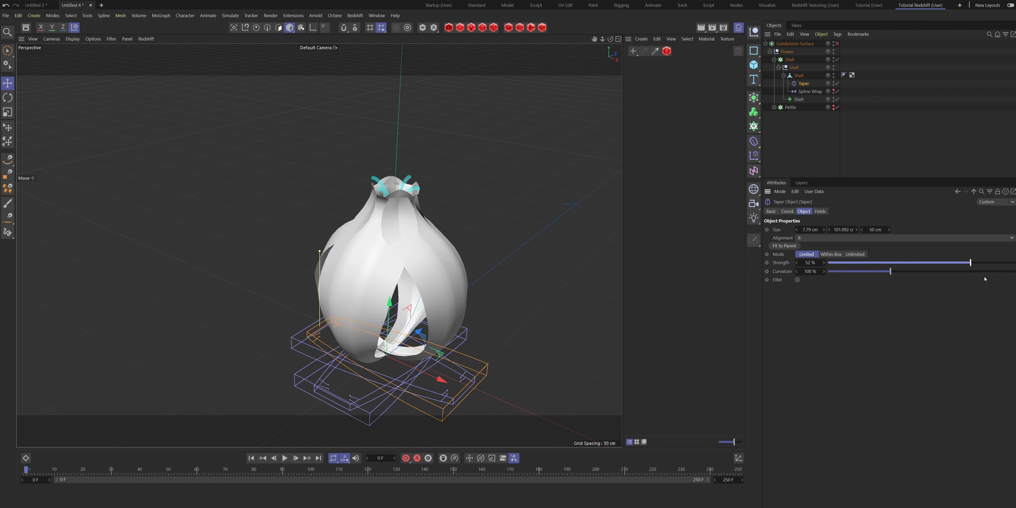
pyautogui.click(821, 238)
pyautogui.click(821, 255)
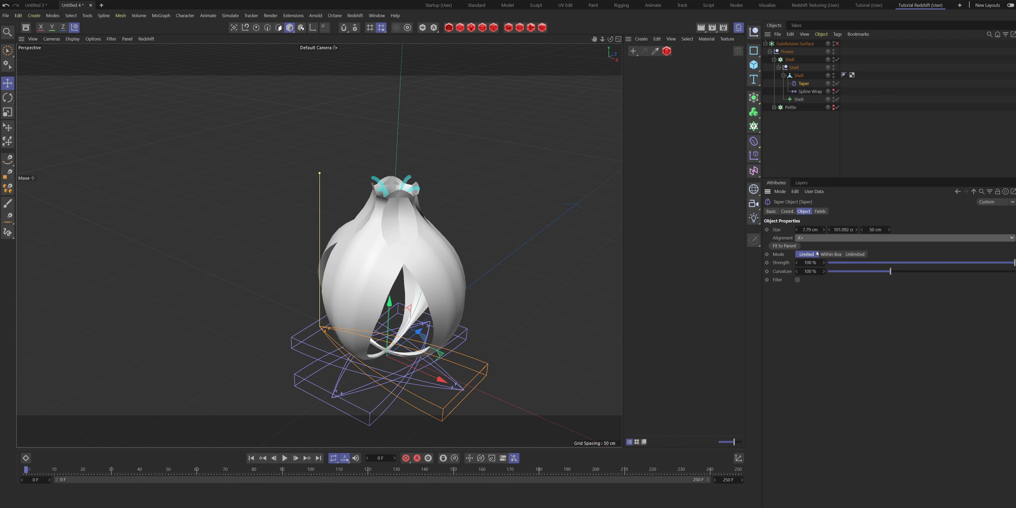
# Refit the Taper to its parent at 100% strength and scrub the first frames to check the closed shell
pyautogui.click(790, 247)
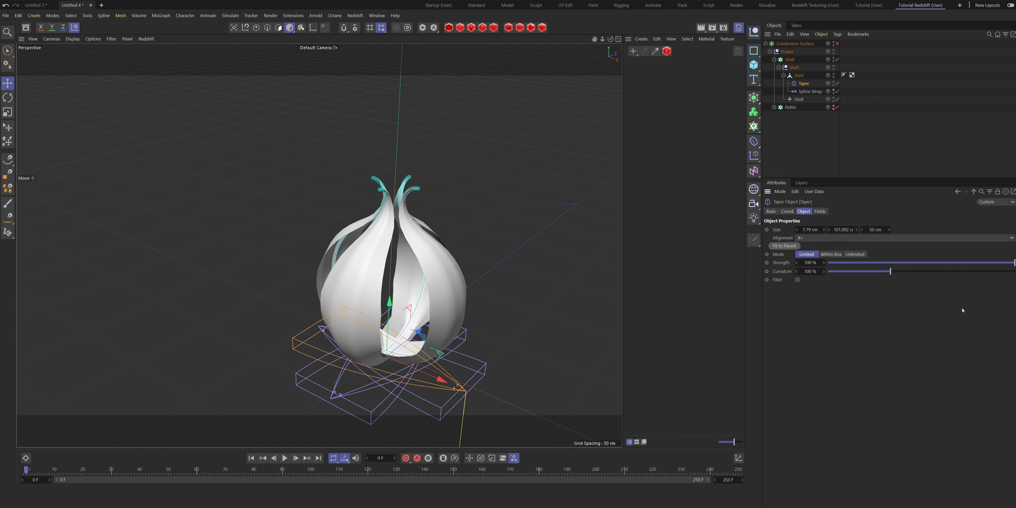
pyautogui.moveTo(848, 263); pyautogui.dragTo(1015, 286)
pyautogui.scroll(3, 412, 239)
pyautogui.keyDown('alt'); pyautogui.moveTo(410, 237); pyautogui.dragTo(446, 137); pyautogui.keyUp('alt')
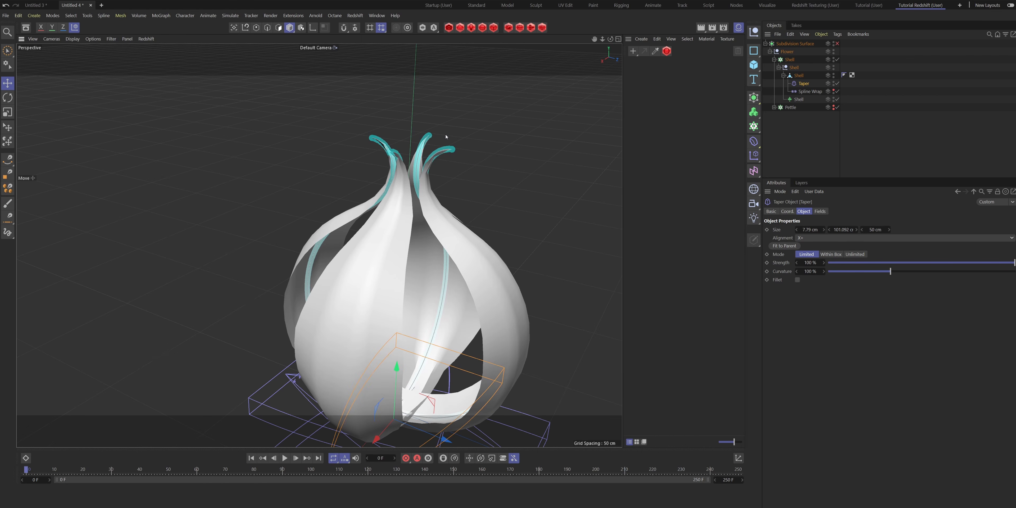
pyautogui.scroll(-3, 453, 270)
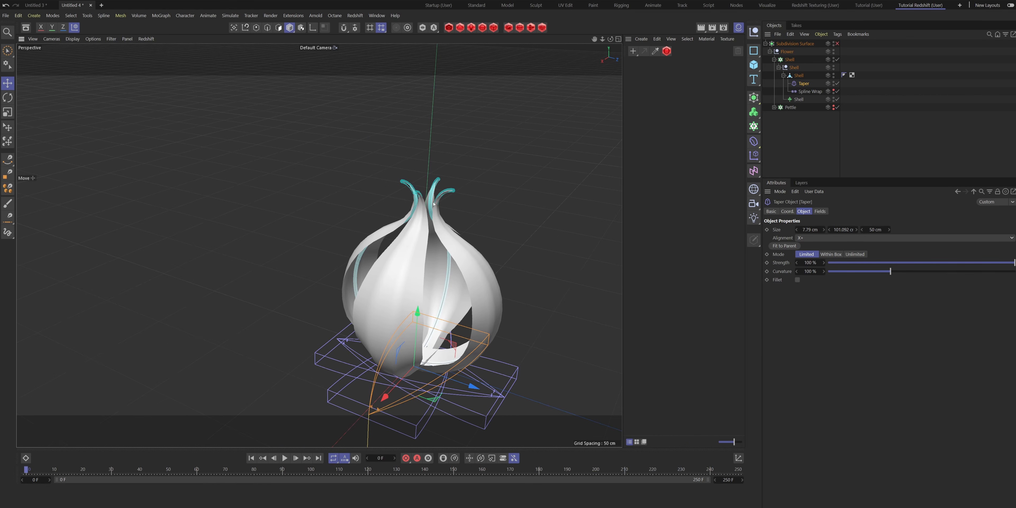
pyautogui.moveTo(173, 476); pyautogui.dragTo(33, 491)
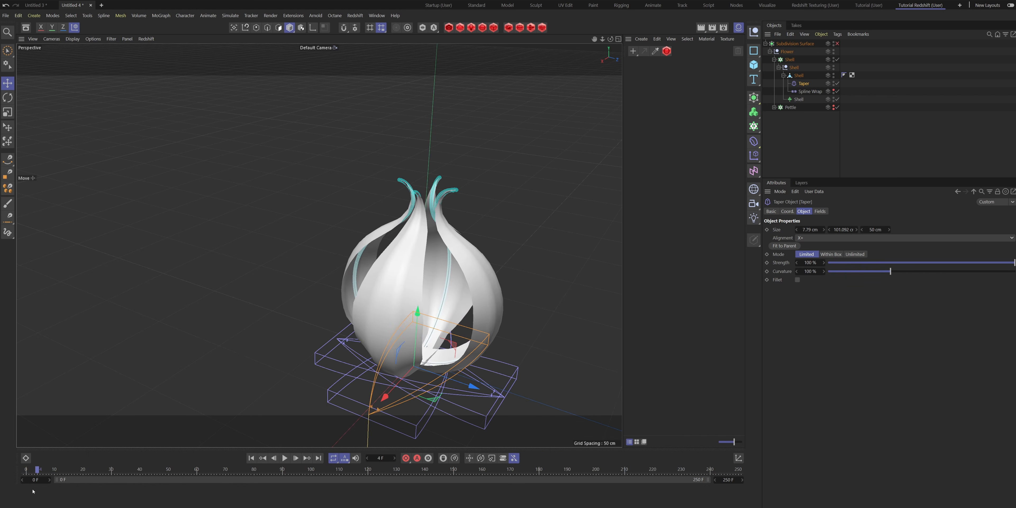
pyautogui.keyDown('alt'); pyautogui.moveTo(379, 300); pyautogui.dragTo(568, 297); pyautogui.keyUp('alt')
# Raise the Taper's curvature to about 347% so the shell petals widen and close their gaps
pyautogui.moveTo(896, 270); pyautogui.dragTo(1015, 274)
pyautogui.keyDown('alt'); pyautogui.moveTo(502, 242); pyautogui.dragTo(842, 271); pyautogui.keyUp('alt')
pyautogui.keyDown('alt'); pyautogui.moveTo(697, 282); pyautogui.dragTo(428, 255); pyautogui.keyUp('alt')
pyautogui.moveTo(824, 272); pyautogui.dragTo(807, 272)
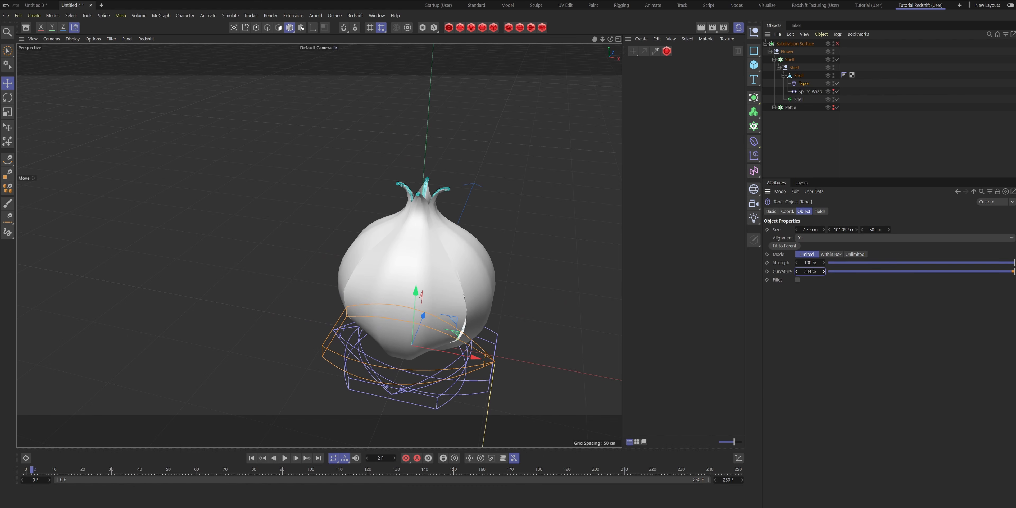
pyautogui.keyDown('alt'); pyautogui.moveTo(479, 278); pyautogui.dragTo(431, 242); pyautogui.keyUp('alt')
# Set the Taper's size to 7.79 × 106.092 × 50 cm and its curvature to 360%
pyautogui.keyDown('alt'); pyautogui.moveTo(679, 322); pyautogui.dragTo(742, 371); pyautogui.keyUp('alt')
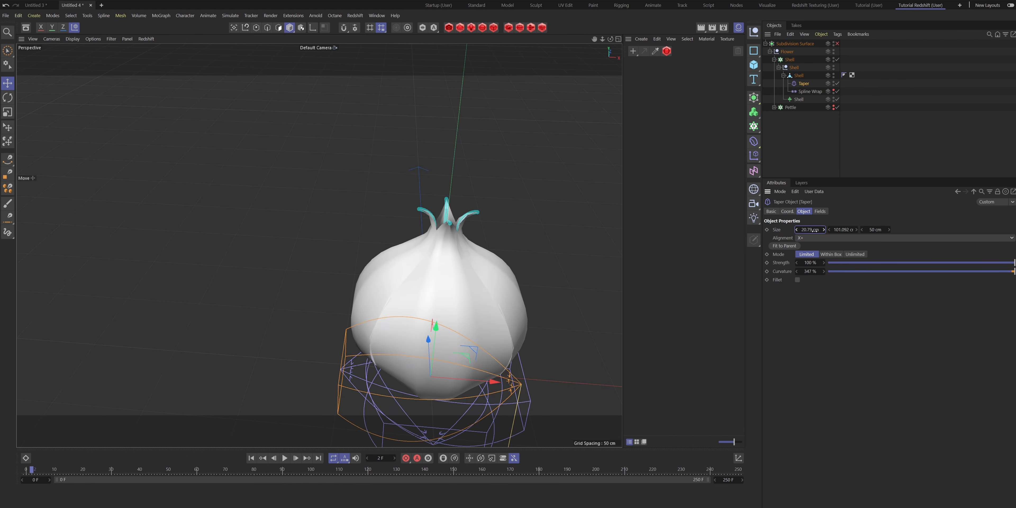
pyautogui.moveTo(844, 230); pyautogui.dragTo(845, 226)
pyautogui.scroll(-3, 466, 377)
pyautogui.keyDown('alt'); pyautogui.moveTo(466, 377); pyautogui.dragTo(436, 310, button='middle'); pyautogui.keyUp('alt')
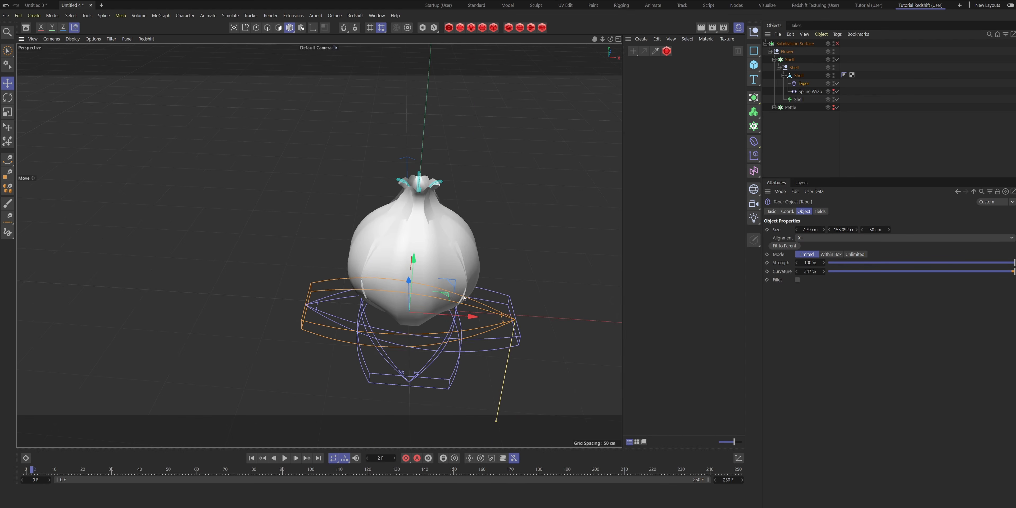
pyautogui.moveTo(464, 316); pyautogui.dragTo(401, 299)
pyautogui.keyDown('alt'); pyautogui.moveTo(437, 229); pyautogui.dragTo(451, 240); pyautogui.keyUp('alt')
pyautogui.moveTo(808, 271); pyautogui.dragTo(826, 271)
pyautogui.moveTo(380, 269)
pyautogui.mouseDown()
pyautogui.moveTo(360, 269)
pyautogui.moveTo(370, 265)
pyautogui.mouseUp()
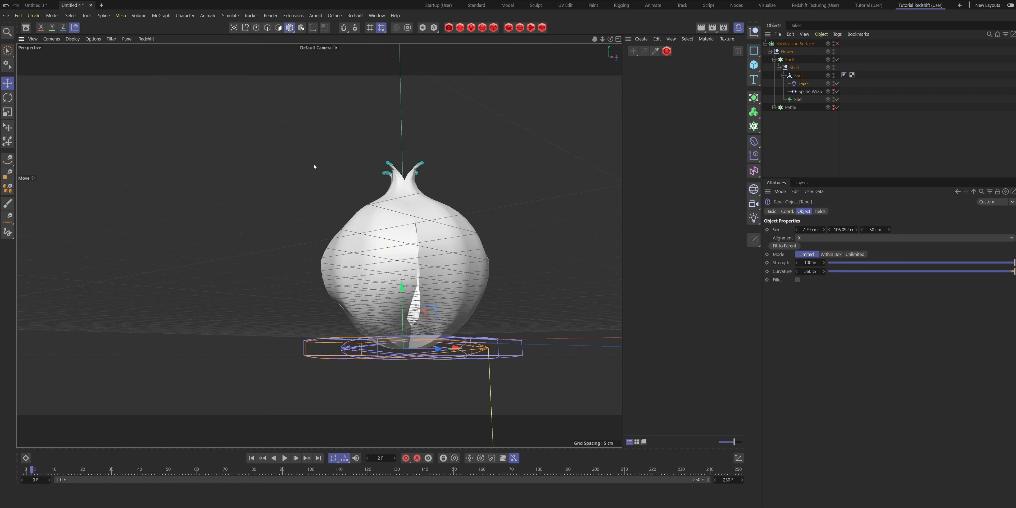
pyautogui.moveTo(316, 165)
pyautogui.keyDown('alt'); pyautogui.mouseDown()
pyautogui.moveTo(408, 221)
pyautogui.moveTo(250, 173)
pyautogui.moveTo(538, 204)
pyautogui.mouseUp(); pyautogui.keyUp('alt')
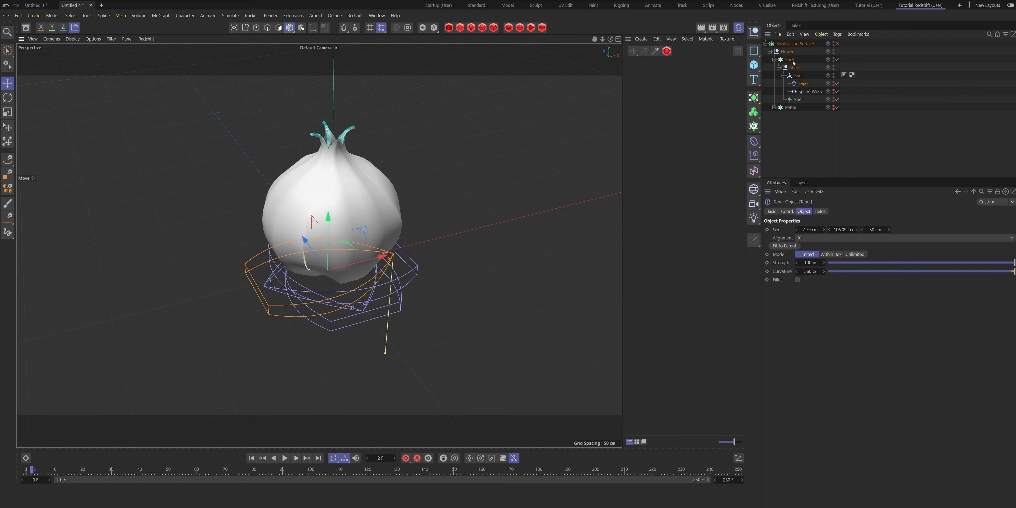
# Set the shell Spline Wrap's pitch rotation to 3° and check the petal overlap from several sides
pyautogui.click(810, 91)
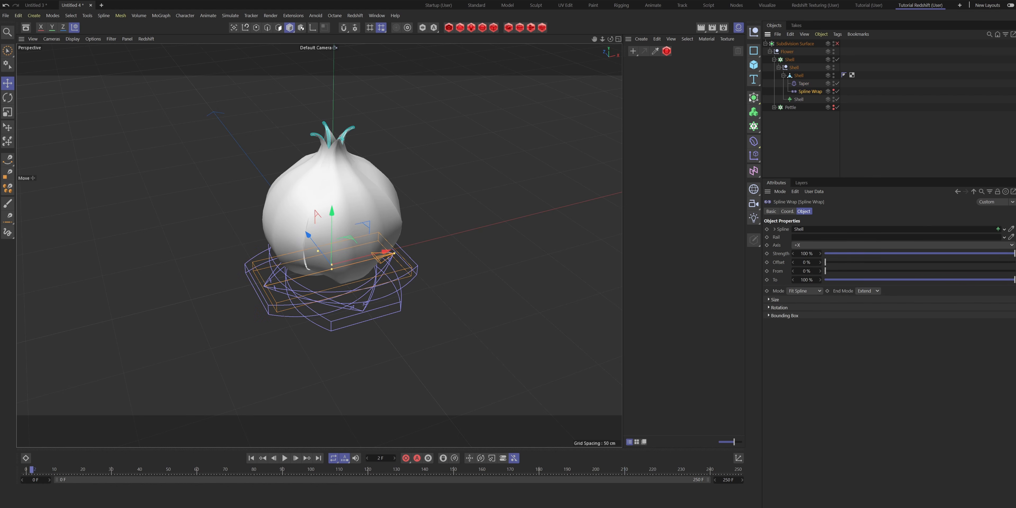
pyautogui.keyDown('alt'); pyautogui.moveTo(326, 230); pyautogui.dragTo(214, 236); pyautogui.keyUp('alt')
pyautogui.click(782, 211)
pyautogui.keyDown('alt'); pyautogui.moveTo(545, 268); pyautogui.dragTo(485, 263); pyautogui.keyUp('alt')
pyautogui.moveTo(867, 238); pyautogui.dragTo(867, 236)
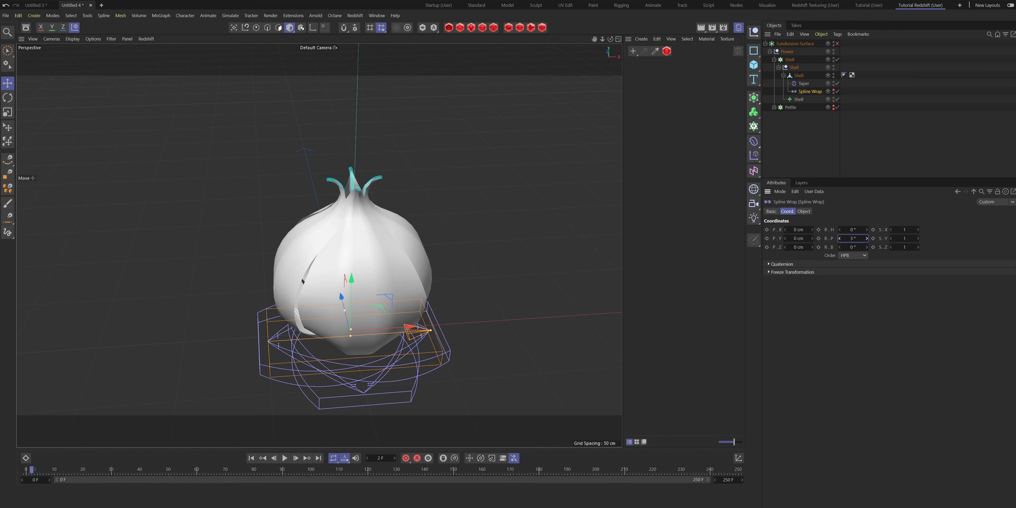
pyautogui.keyDown('alt'); pyautogui.moveTo(520, 273); pyautogui.dragTo(392, 240); pyautogui.keyUp('alt')
pyautogui.keyDown('alt'); pyautogui.moveTo(333, 253); pyautogui.dragTo(381, 219, button='right'); pyautogui.keyUp('alt')
pyautogui.keyDown('alt'); pyautogui.moveTo(380, 218); pyautogui.dragTo(420, 229); pyautogui.keyUp('alt')
pyautogui.keyDown('alt'); pyautogui.moveTo(419, 229); pyautogui.dragTo(316, 228, button='right'); pyautogui.keyUp('alt')
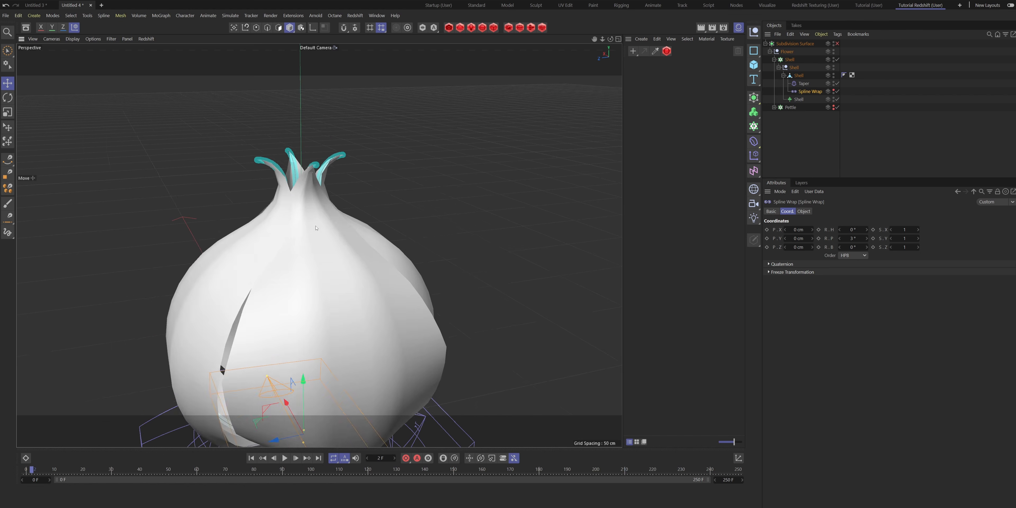
pyautogui.keyDown('alt'); pyautogui.moveTo(316, 228); pyautogui.dragTo(359, 224); pyautogui.keyUp('alt')
pyautogui.keyDown('alt'); pyautogui.moveTo(363, 230); pyautogui.dragTo(363, 271, button='right'); pyautogui.keyUp('alt')
pyautogui.keyDown('alt'); pyautogui.moveTo(363, 271); pyautogui.dragTo(545, 284); pyautogui.keyUp('alt')
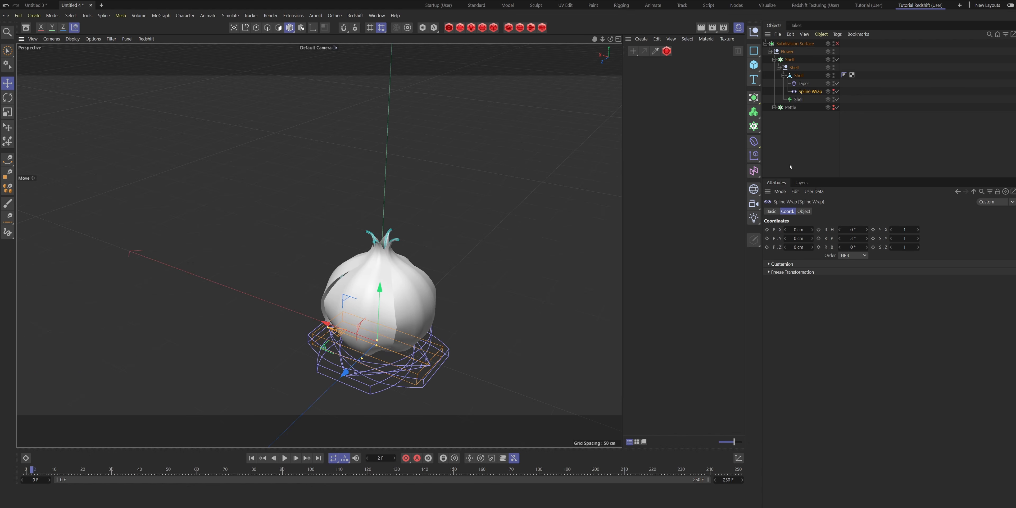
# Select the Shell mesh and disable its cloner, Taper and Spline Wrap to expose the flat petal
pyautogui.click(799, 77)
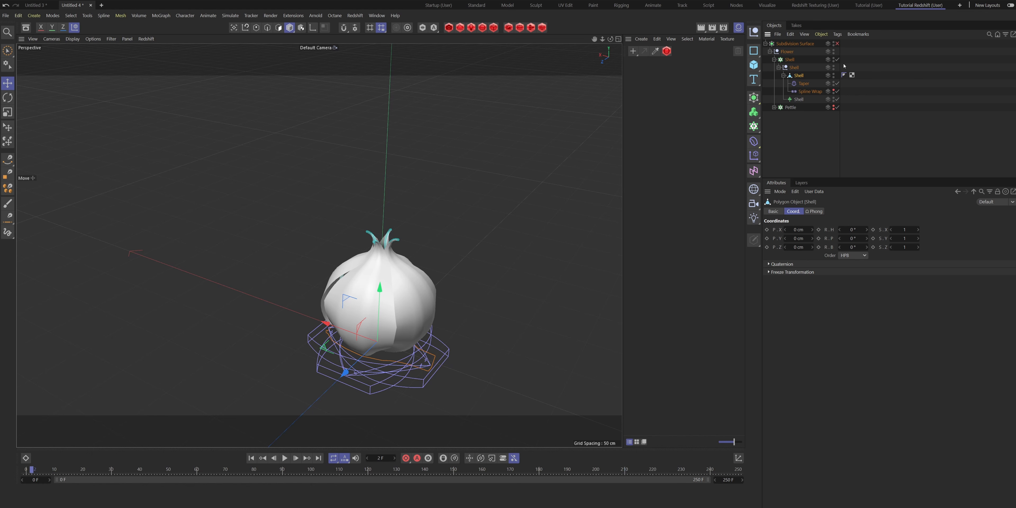
pyautogui.click(837, 59)
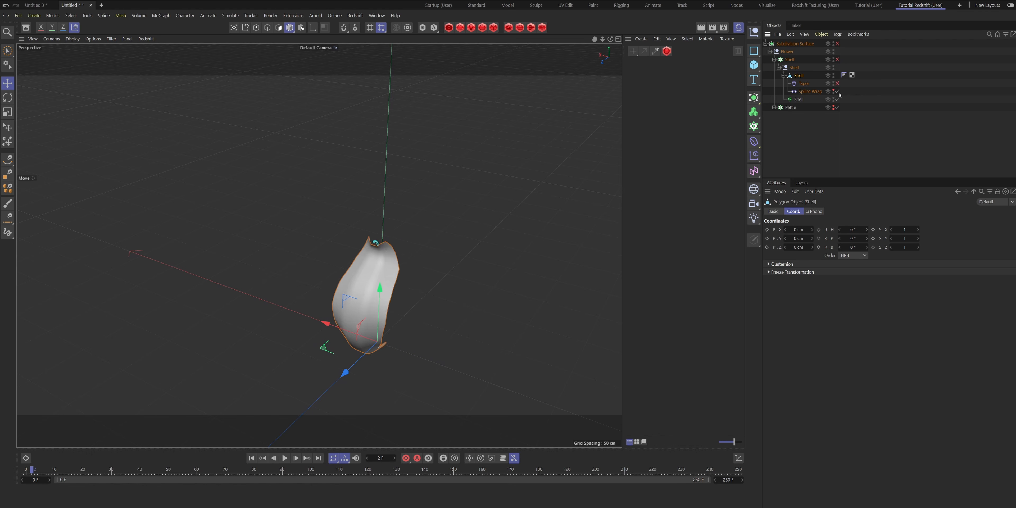
pyautogui.click(837, 91)
# Select the long outer border edges on both sides of the Shell mesh and raise them along Y
pyautogui.keyDown('alt'); pyautogui.moveTo(454, 312); pyautogui.dragTo(509, 316, button='right'); pyautogui.keyUp('alt')
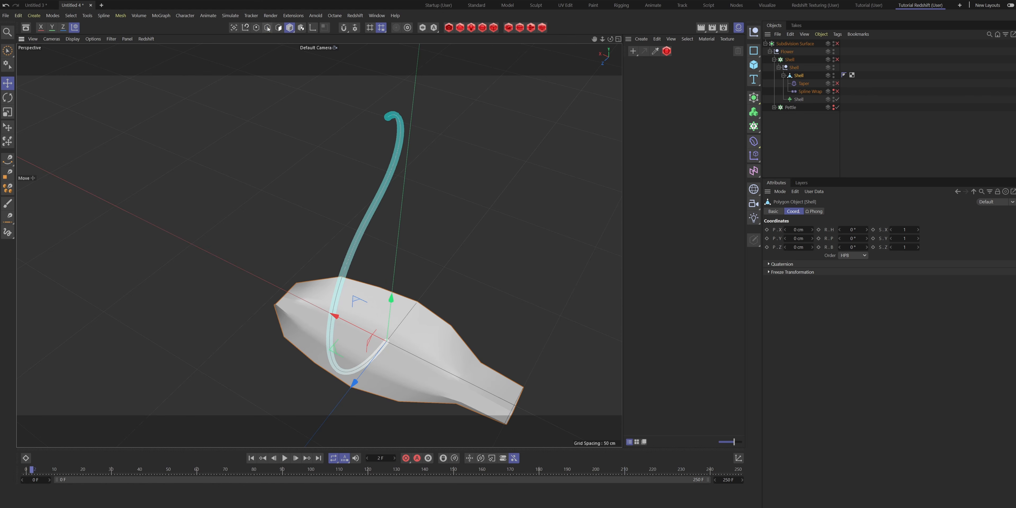
pyautogui.click(268, 28)
pyautogui.keyDown('alt'); pyautogui.moveTo(421, 303); pyautogui.dragTo(412, 208, button='middle'); pyautogui.keyUp('alt')
pyautogui.doubleClick(399, 211)
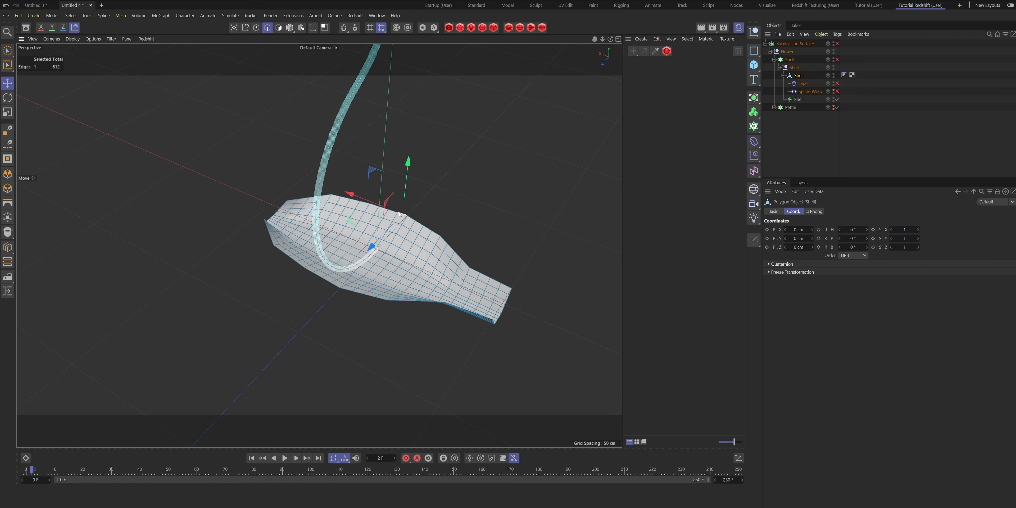
pyautogui.keyDown('shift'); pyautogui.doubleClick(354, 293); pyautogui.keyUp('shift')
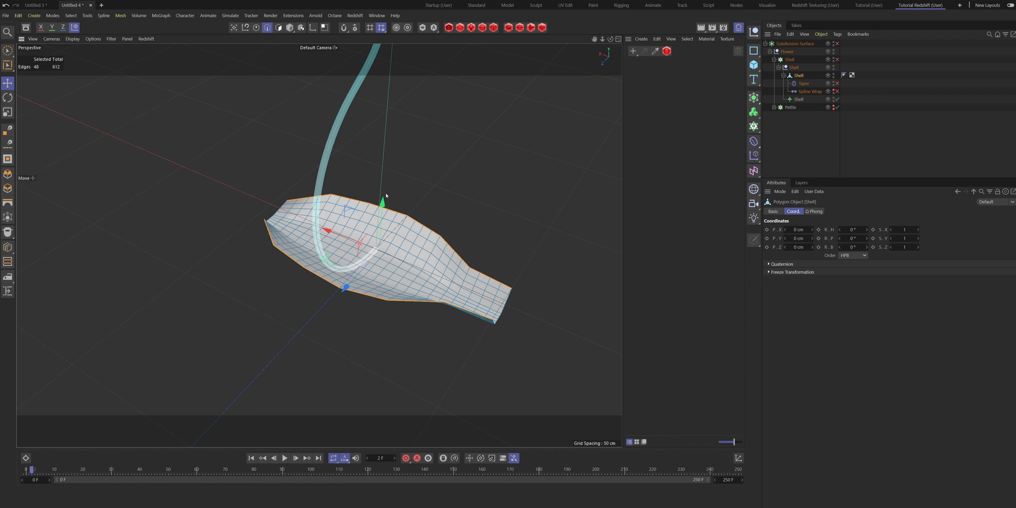
pyautogui.moveTo(382, 203); pyautogui.dragTo(358, 222)
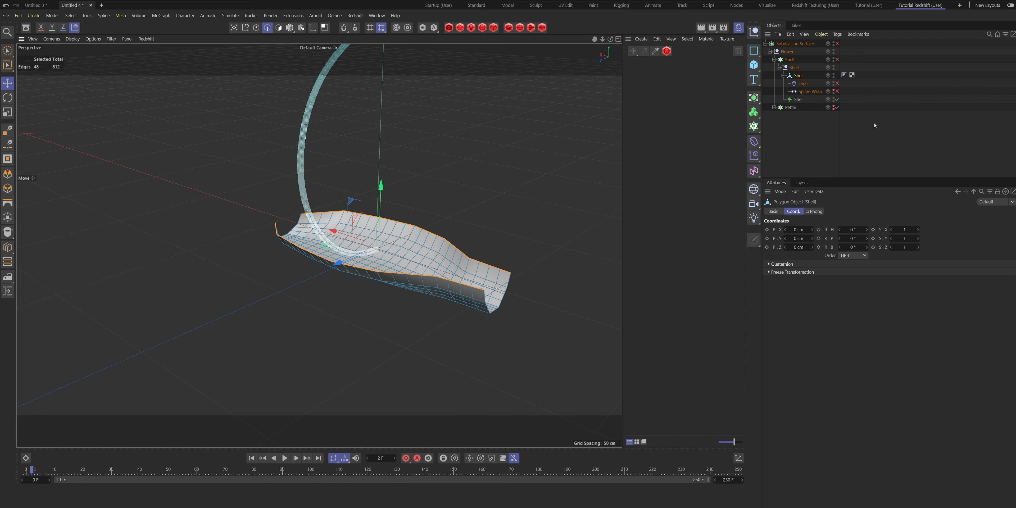
# Re-enable the Taper, Spline Wrap and Shell cloner and frame the whole bud to inspect it
pyautogui.click(836, 83)
pyautogui.click(838, 92)
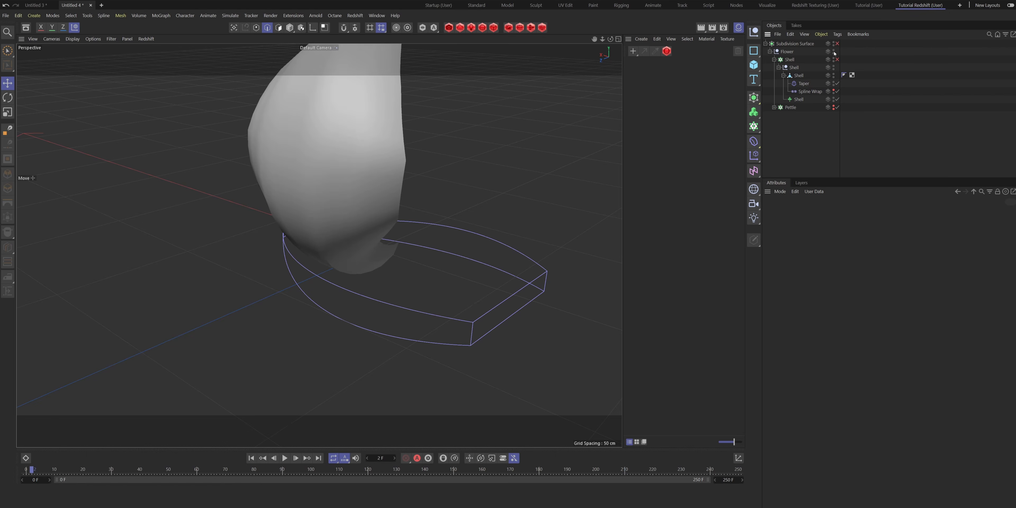
pyautogui.click(837, 59)
pyautogui.press('h')
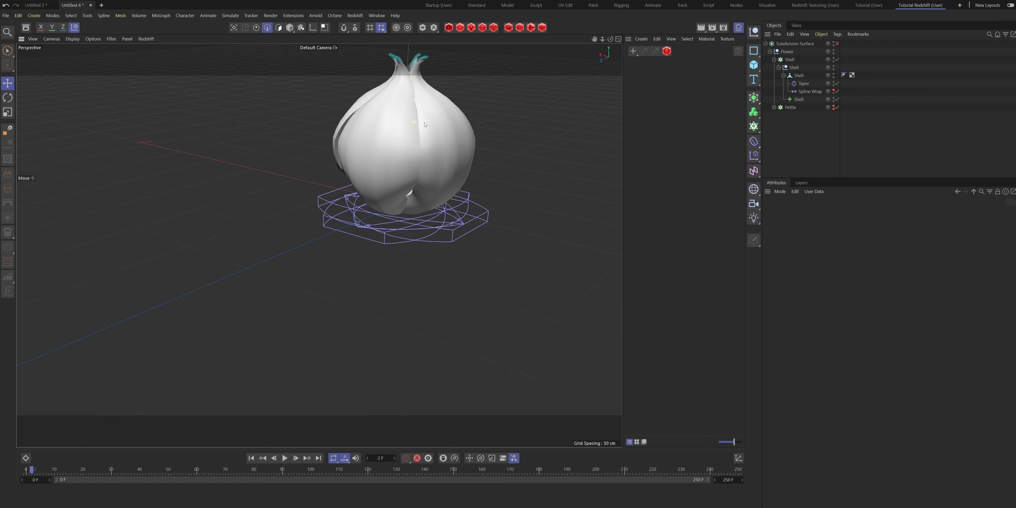
pyautogui.keyDown('alt'); pyautogui.moveTo(492, 128); pyautogui.dragTo(494, 129); pyautogui.keyUp('alt')
pyautogui.keyDown('alt'); pyautogui.moveTo(366, 144); pyautogui.dragTo(404, 173, button='middle'); pyautogui.keyUp('alt')
pyautogui.keyDown('alt'); pyautogui.moveTo(404, 174); pyautogui.dragTo(430, 184); pyautogui.keyUp('alt')
# Add a Cloth Surface generator as the parent of the Shell cloner
pyautogui.click(774, 60)
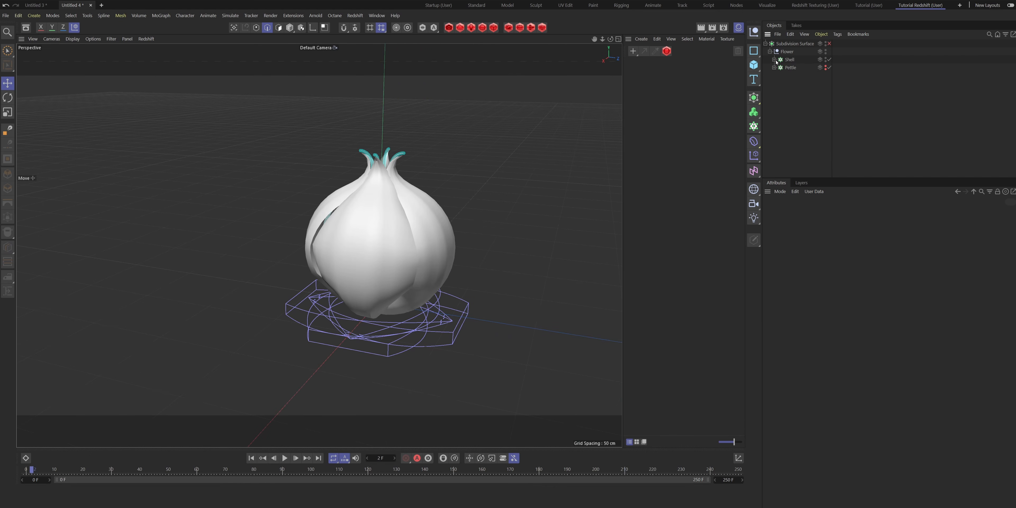
pyautogui.click(790, 60)
pyautogui.click(754, 98)
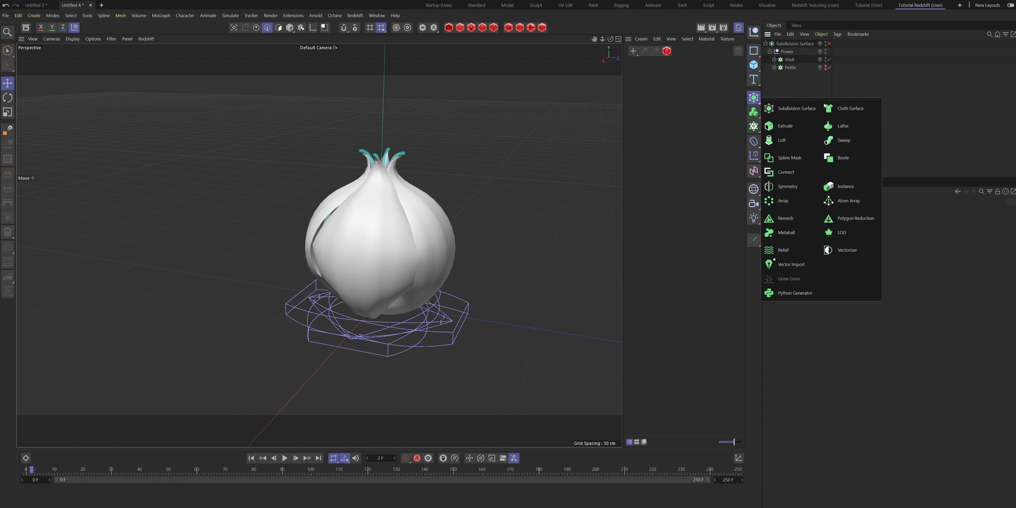
pyautogui.click(858, 109)
pyautogui.moveTo(799, 60); pyautogui.dragTo(784, 61)
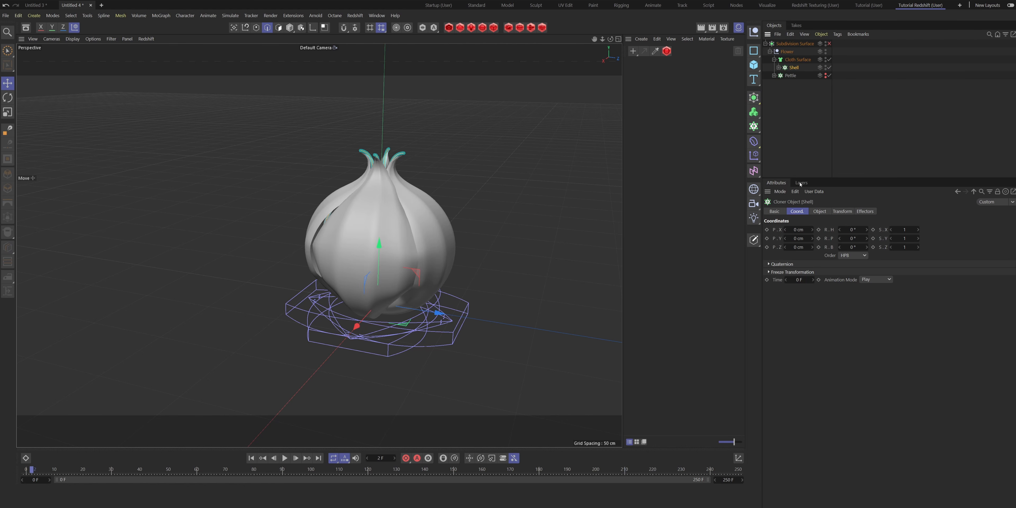
# Set the Cloth Surface's subdivisions to 0 and give it a thickness of about 3 cm
pyautogui.click(794, 60)
pyautogui.click(804, 211)
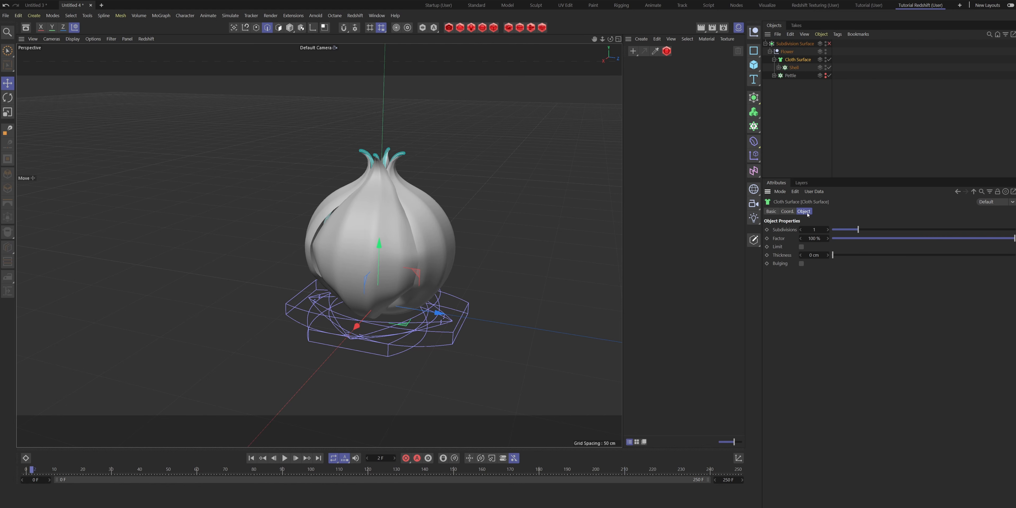
pyautogui.click(823, 227)
pyautogui.write('0')
pyautogui.press('Return')
pyautogui.click(813, 255)
pyautogui.write('5')
pyautogui.press('Return')
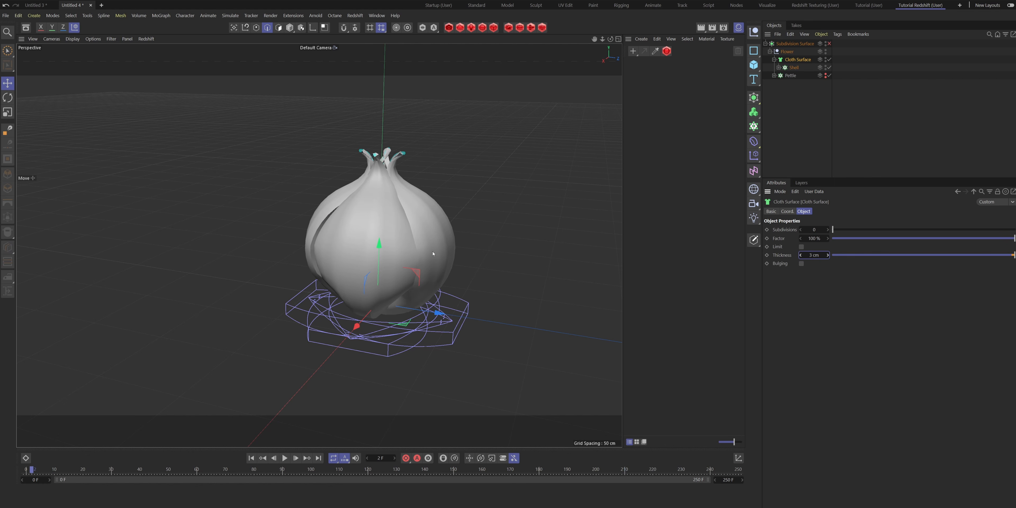
# Set the Cloth Surface's thickness to exactly 3 cm and enable the top-level Subdivision Surface
pyautogui.scroll(10, 395, 209)
pyautogui.keyDown('alt'); pyautogui.moveTo(385, 118); pyautogui.dragTo(394, 221); pyautogui.keyUp('alt')
pyautogui.click(814, 255)
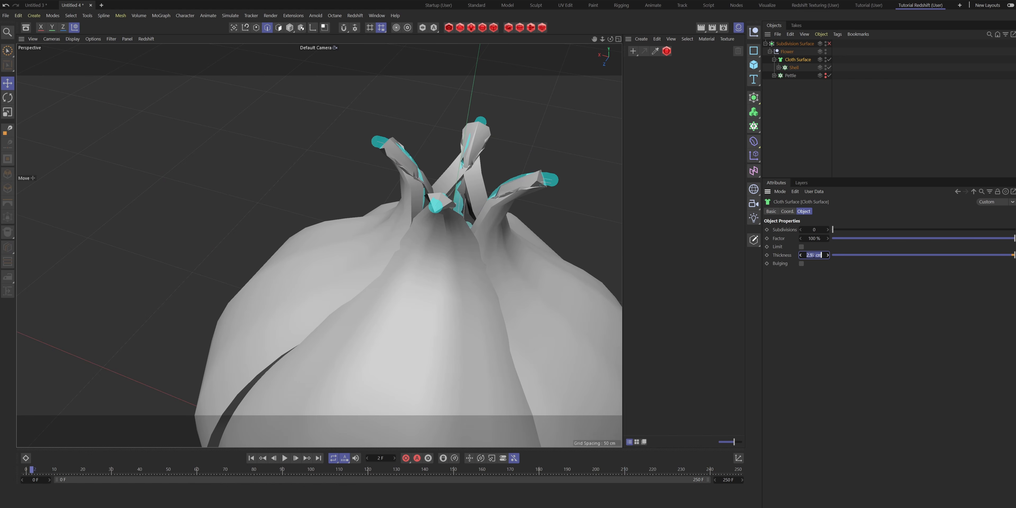
pyautogui.write('3')
pyautogui.press('Return')
pyautogui.click(830, 44)
pyautogui.scroll(-5, 481, 208)
pyautogui.keyDown('alt'); pyautogui.moveTo(460, 212); pyautogui.dragTo(529, 199); pyautogui.keyUp('alt')
pyautogui.scroll(-2, 481, 331)
pyautogui.keyDown('alt'); pyautogui.moveTo(448, 348); pyautogui.dragTo(393, 348); pyautogui.keyUp('alt')
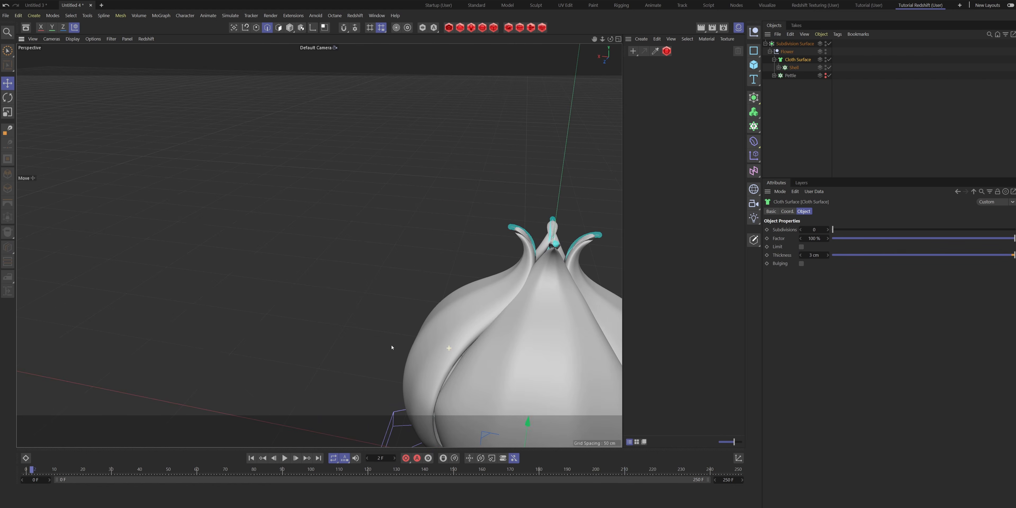
# Set the Cloth Surface's thickness to 2 cm for thinner shell petals
pyautogui.keyDown('alt'); pyautogui.moveTo(449, 350); pyautogui.dragTo(402, 226, button='middle'); pyautogui.keyUp('alt')
pyautogui.keyDown('alt'); pyautogui.moveTo(415, 229); pyautogui.dragTo(542, 231); pyautogui.keyUp('alt')
pyautogui.scroll(-2, 543, 232)
pyautogui.keyDown('alt'); pyautogui.moveTo(319, 245); pyautogui.dragTo(308, 209); pyautogui.keyUp('alt')
pyautogui.click(814, 255)
pyautogui.write('2')
pyautogui.press('Return')
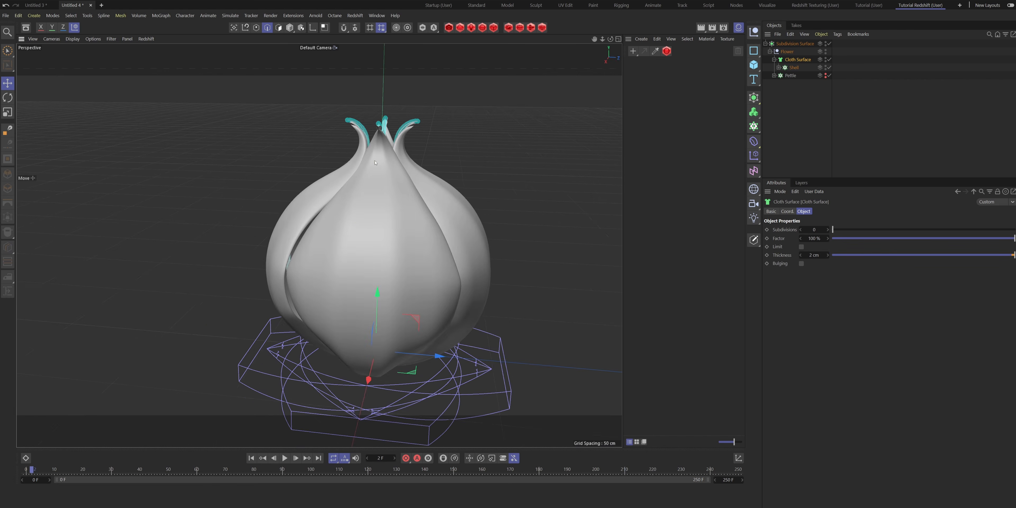
# Reduce the shell Taper's strength to 80% so the petal tips are less pinched
pyautogui.scroll(3, 391, 117)
pyautogui.scroll(5, 383, 118)
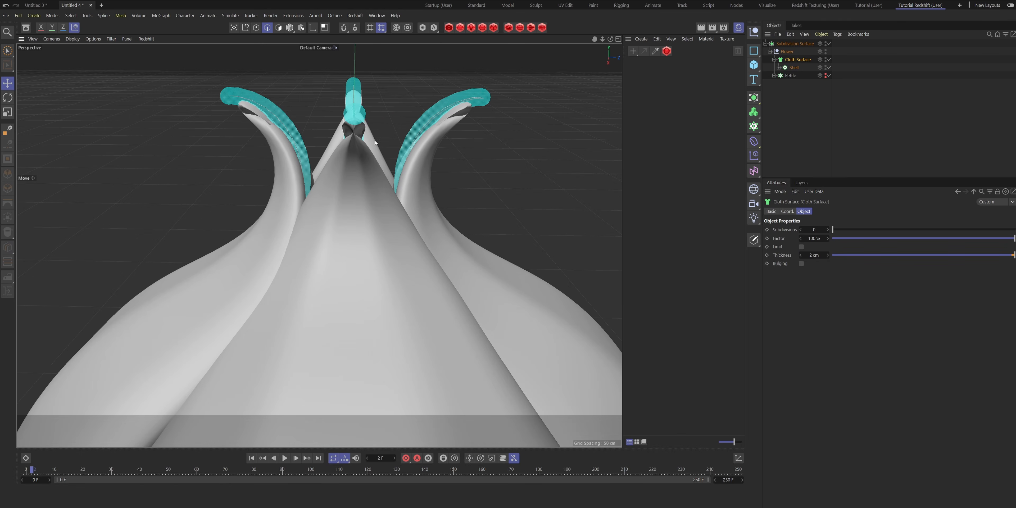
pyautogui.click(779, 68)
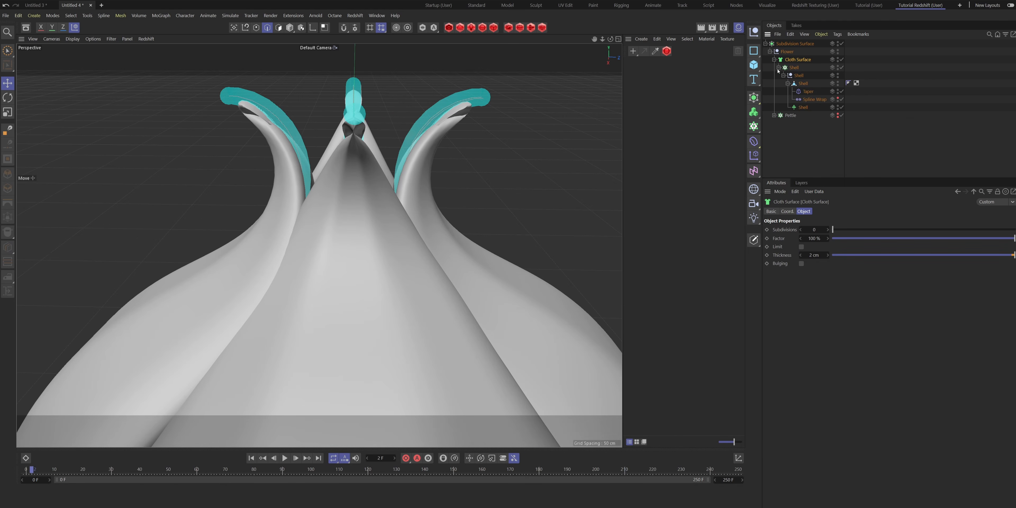
pyautogui.click(809, 92)
pyautogui.moveTo(802, 263)
pyautogui.mouseDown()
pyautogui.moveTo(792, 263)
pyautogui.moveTo(800, 263)
pyautogui.mouseUp()
pyautogui.scroll(-6, 371, 265)
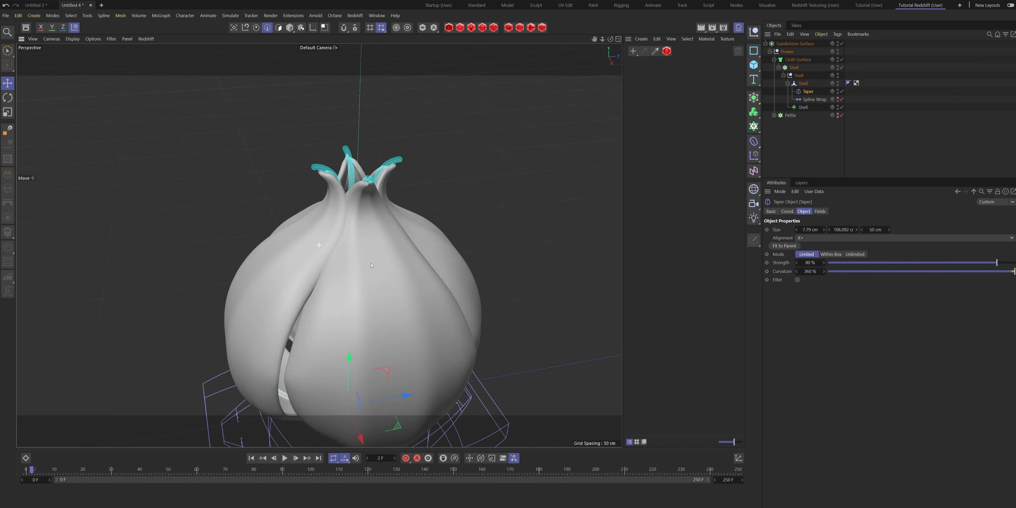
# Play the bloom animation, examine the opening shell petals from above, and stop playback
pyautogui.scroll(-5, 371, 265)
pyautogui.press('F8')
pyautogui.click(880, 131)
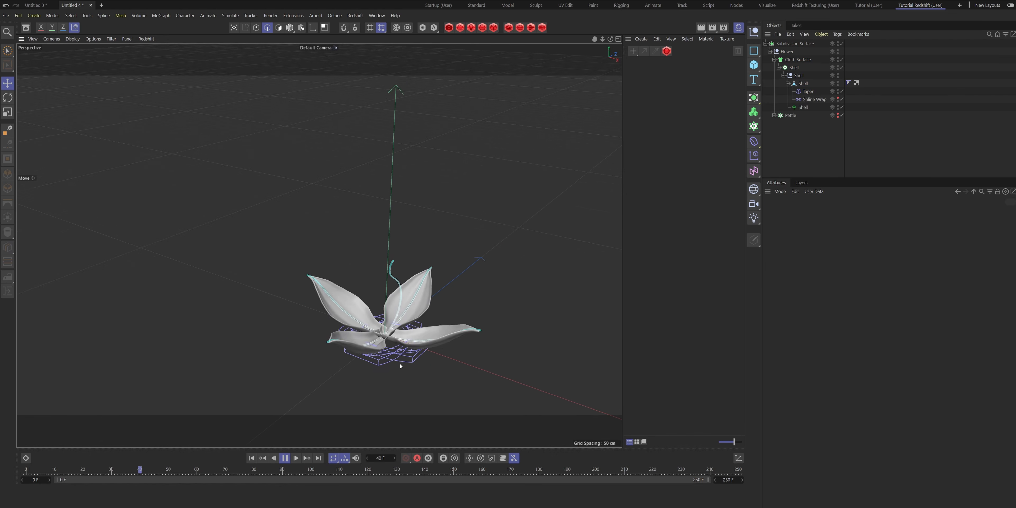
pyautogui.keyDown('alt'); pyautogui.moveTo(403, 372); pyautogui.dragTo(411, 288, button='middle'); pyautogui.keyUp('alt')
pyautogui.keyDown('alt'); pyautogui.moveTo(411, 288); pyautogui.dragTo(379, 312); pyautogui.keyUp('alt')
pyautogui.scroll(5, 385, 248)
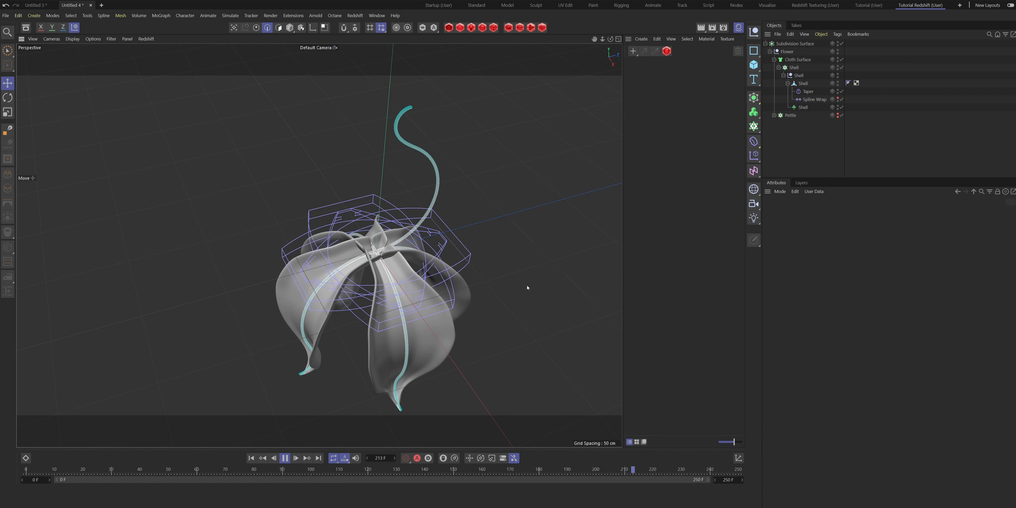
pyautogui.click(285, 458)
# Set the shell Spline Wrap's From value to 5% and play the bloom animation to check the petal bases
pyautogui.click(810, 99)
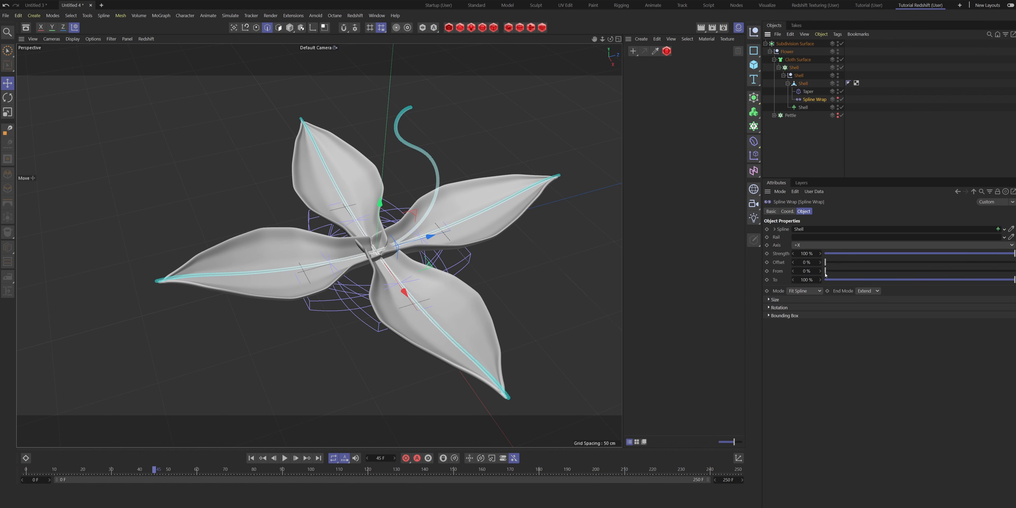
pyautogui.moveTo(826, 273); pyautogui.dragTo(834, 272)
pyautogui.keyDown('alt'); pyautogui.moveTo(319, 245); pyautogui.dragTo(430, 314); pyautogui.keyUp('alt')
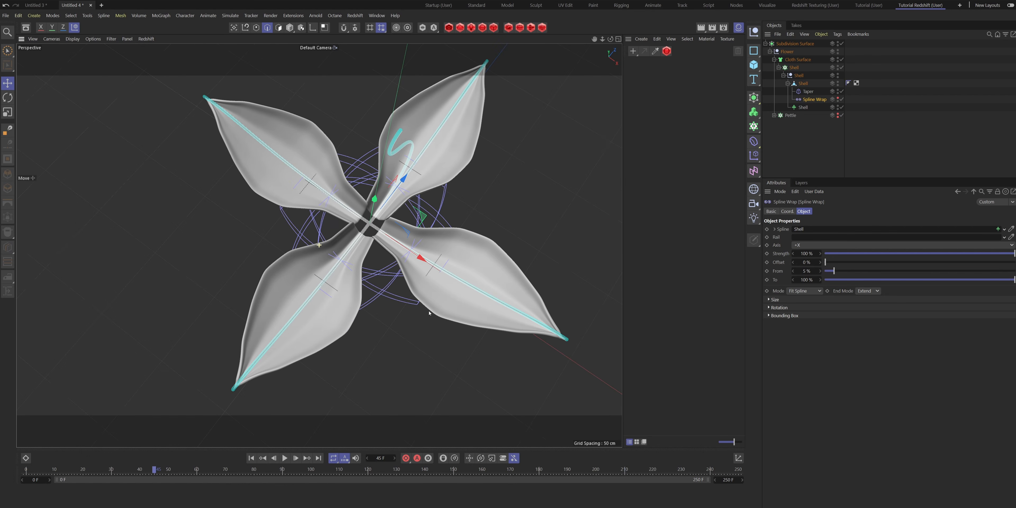
pyautogui.press('F8')
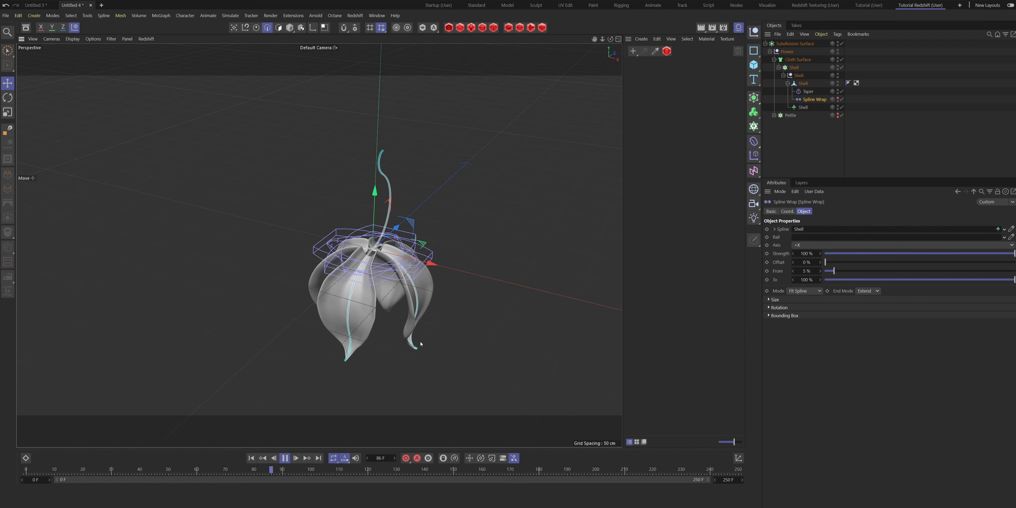
# Hide the shell's Taper cage and spline in the viewport, and make the inner Pettle cloner visible again
pyautogui.click(838, 91)
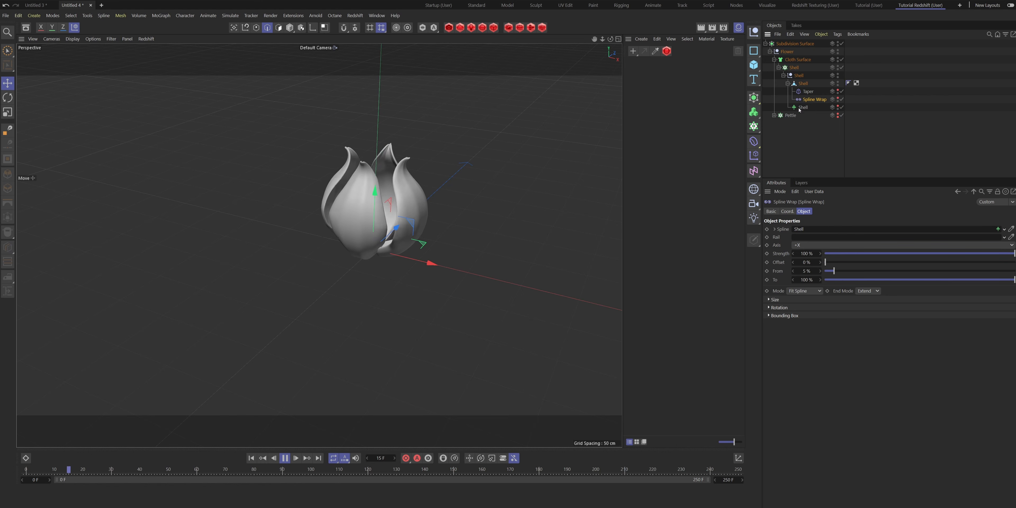
pyautogui.click(930, 147)
pyautogui.keyDown('alt'); pyautogui.moveTo(386, 256); pyautogui.dragTo(407, 340); pyautogui.keyUp('alt')
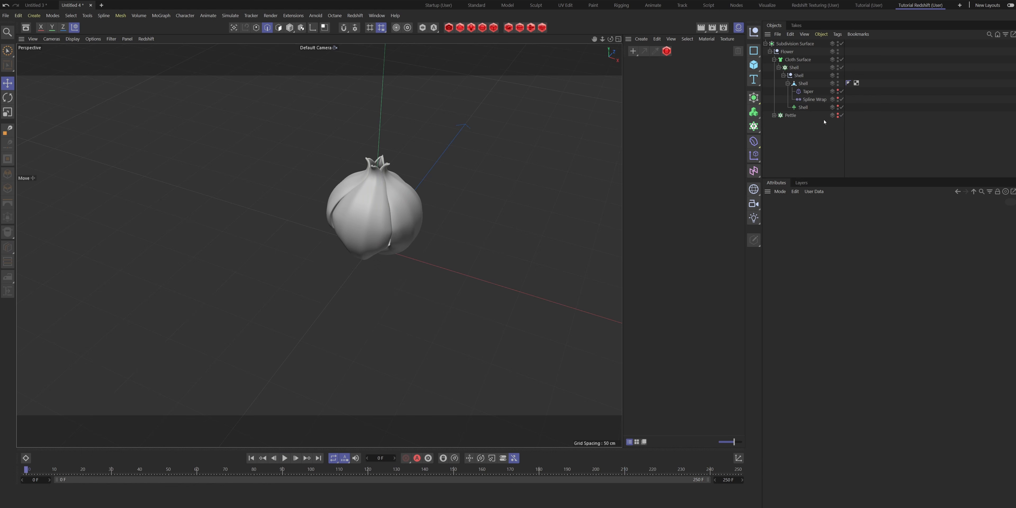
pyautogui.click(838, 115)
pyautogui.moveTo(529, 189)
pyautogui.keyDown('alt'); pyautogui.mouseDown()
pyautogui.moveTo(243, 342)
pyautogui.moveTo(533, 179)
pyautogui.mouseUp(); pyautogui.keyUp('alt')
pyautogui.scroll(6, 362, 169)
pyautogui.keyDown('alt'); pyautogui.moveTo(363, 169); pyautogui.dragTo(433, 215); pyautogui.keyUp('alt')
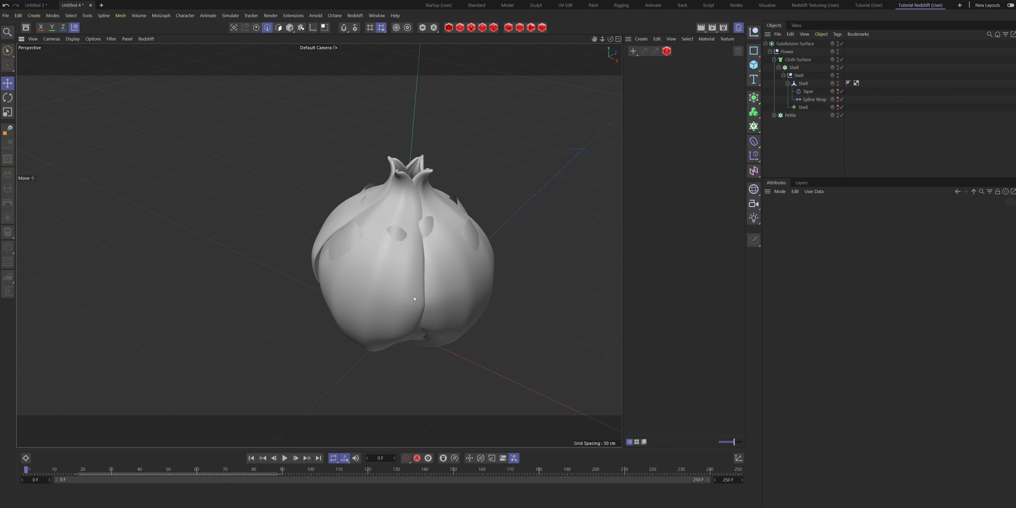
# Shorten the inner Pettle MoSpline's length to 92 cm so its petals fit inside the closed shell
pyautogui.click(774, 115)
pyautogui.click(795, 148)
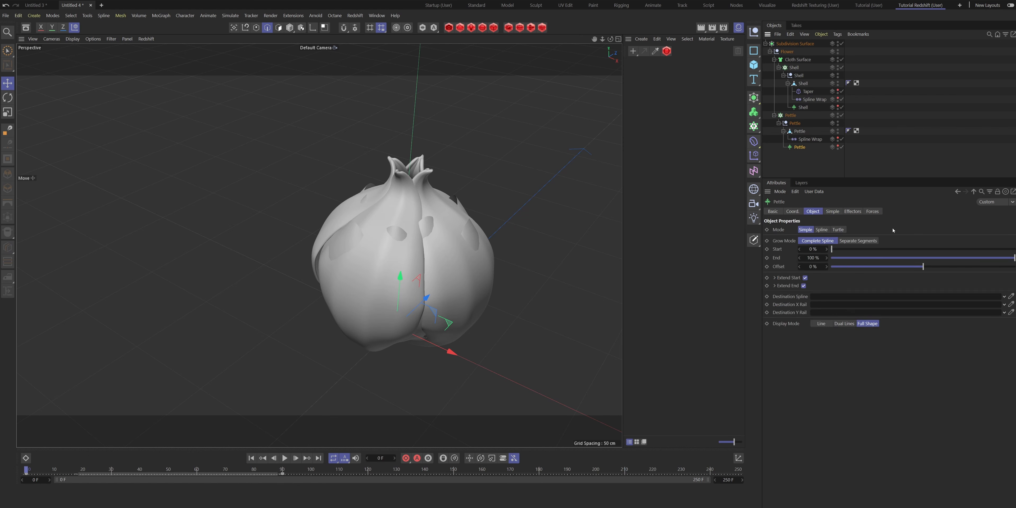
pyautogui.click(832, 212)
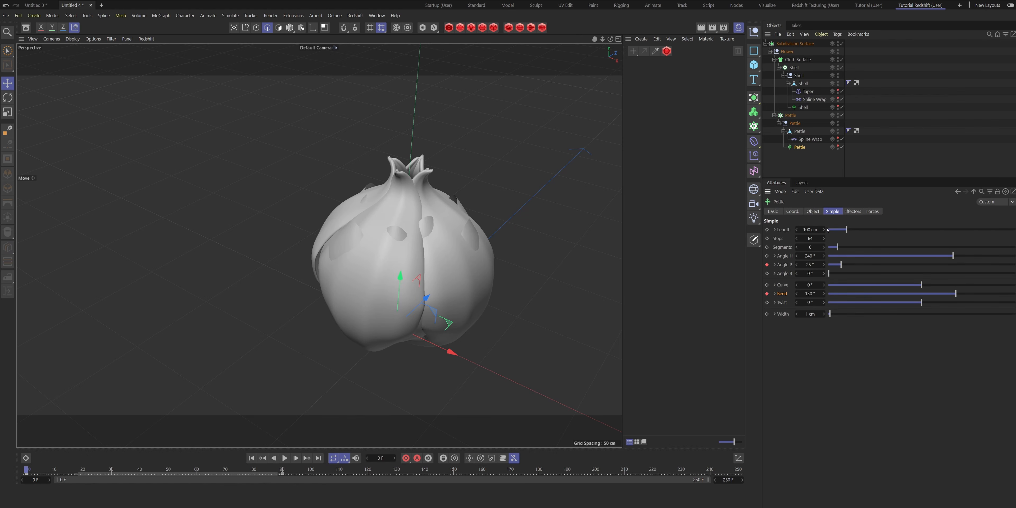
pyautogui.click(797, 229)
pyautogui.click(796, 229)
pyautogui.click(797, 229)
pyautogui.click(797, 229)
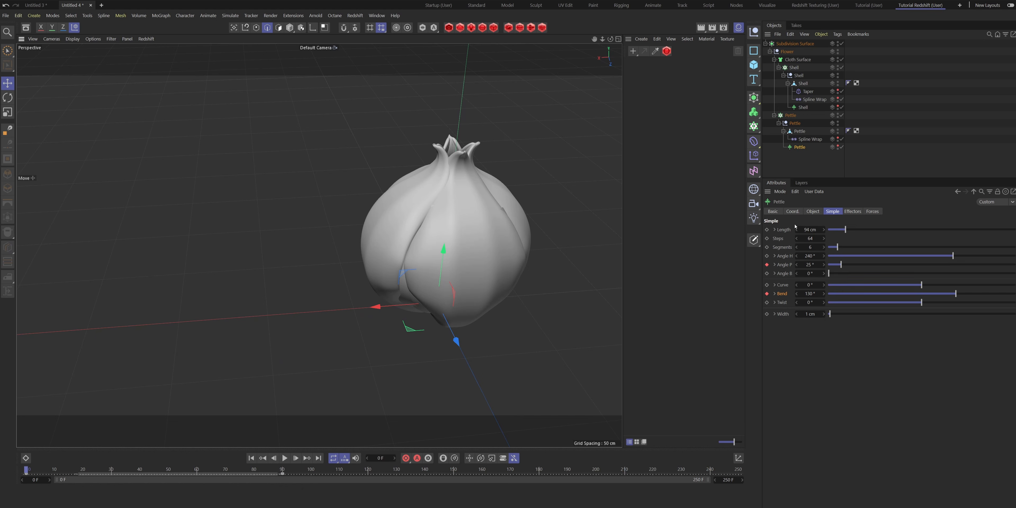
pyautogui.click(797, 230)
pyautogui.click(797, 231)
# Inspect the closed bud from several sides, play the bloom to check both petal layers, and return to frame 0
pyautogui.keyDown('alt'); pyautogui.moveTo(402, 233); pyautogui.dragTo(597, 202); pyautogui.keyUp('alt')
pyautogui.scroll(-3, 338, 226)
pyautogui.keyDown('alt'); pyautogui.moveTo(314, 227); pyautogui.dragTo(363, 198); pyautogui.keyUp('alt')
pyautogui.moveTo(26, 470); pyautogui.dragTo(1, 436)
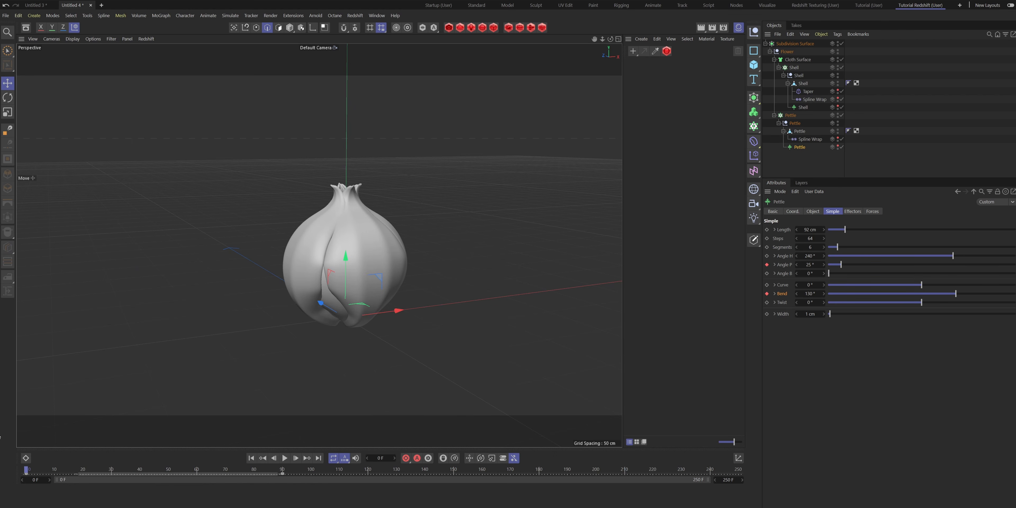
pyautogui.keyDown('alt'); pyautogui.moveTo(300, 203); pyautogui.dragTo(355, 294); pyautogui.keyUp('alt')
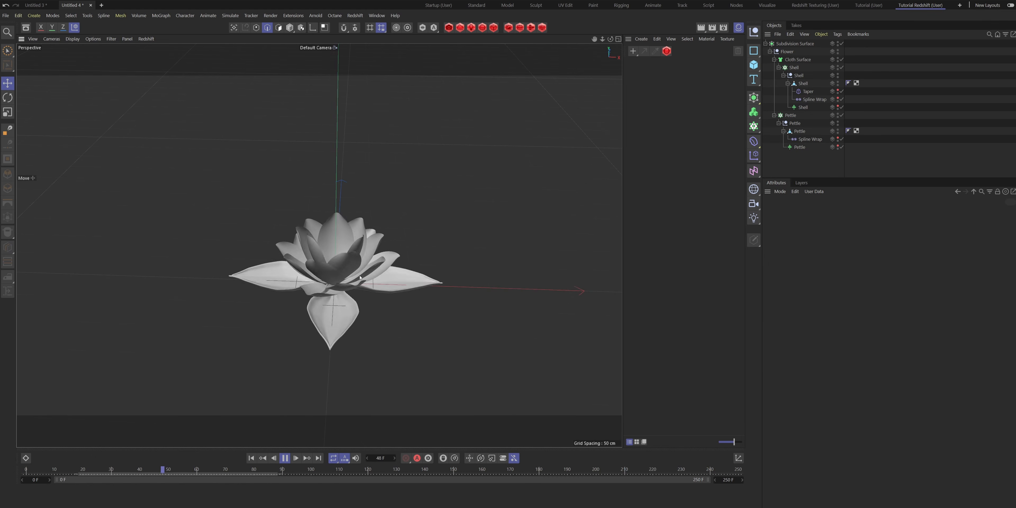
pyautogui.keyDown('alt'); pyautogui.moveTo(337, 254); pyautogui.dragTo(401, 280); pyautogui.keyUp('alt')
pyautogui.click(285, 459)
pyautogui.scroll(3, 357, 263)
pyautogui.keyDown('alt'); pyautogui.moveTo(358, 263); pyautogui.dragTo(414, 254); pyautogui.keyUp('alt')
pyautogui.click(287, 462)
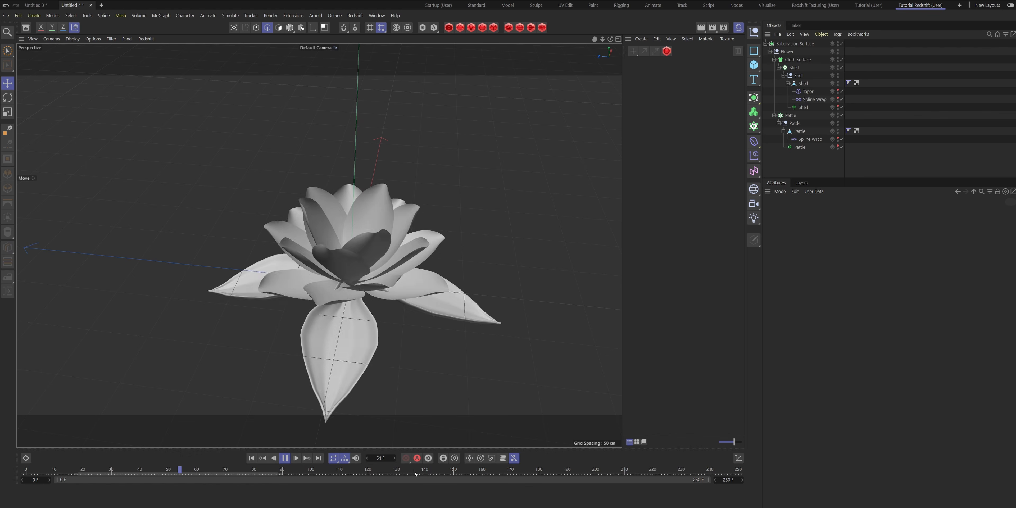
pyautogui.click(285, 459)
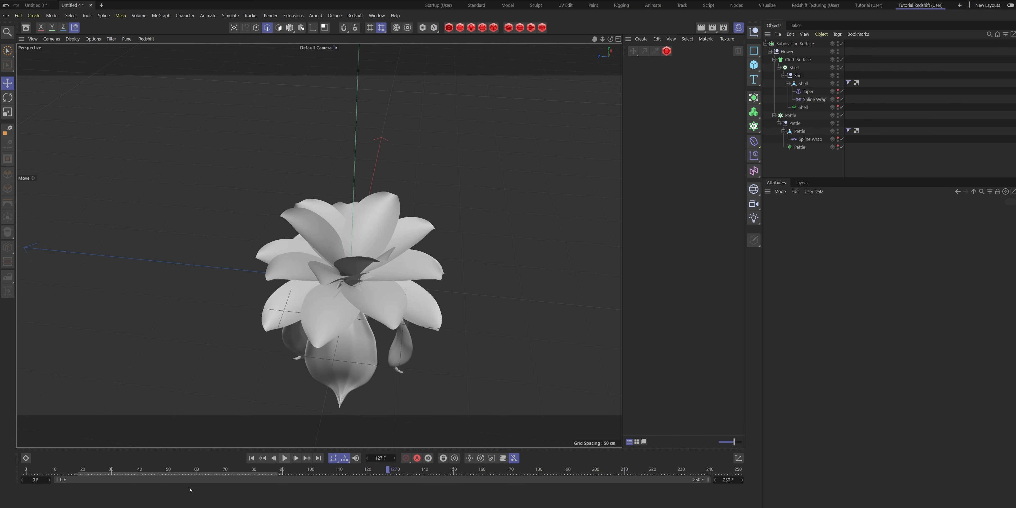
pyautogui.hotkey('shift', 'f')
pyautogui.keyDown('alt'); pyautogui.moveTo(361, 256); pyautogui.dragTo(426, 240); pyautogui.keyUp('alt')
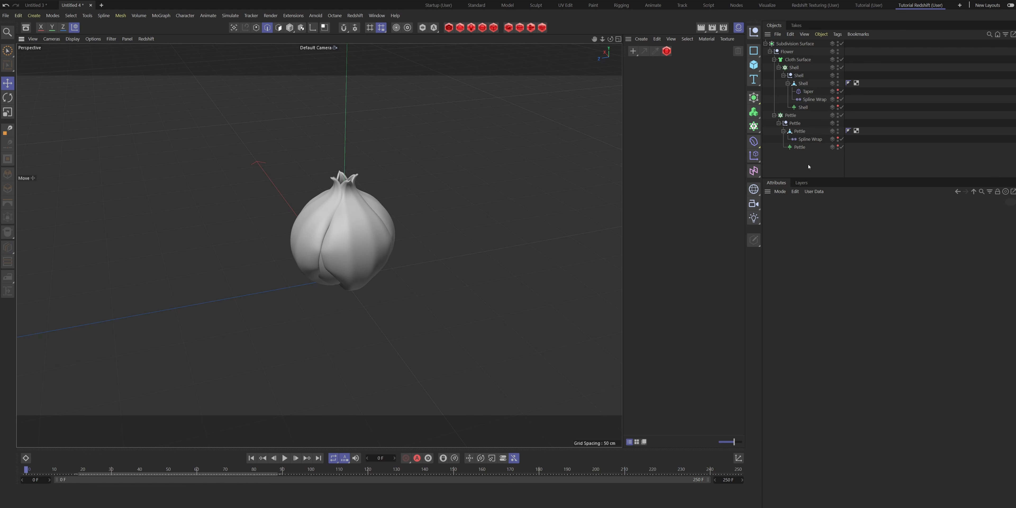
# Add a Turbulence force to the scene and examine how it distorts the closed bud
pyautogui.click(231, 16)
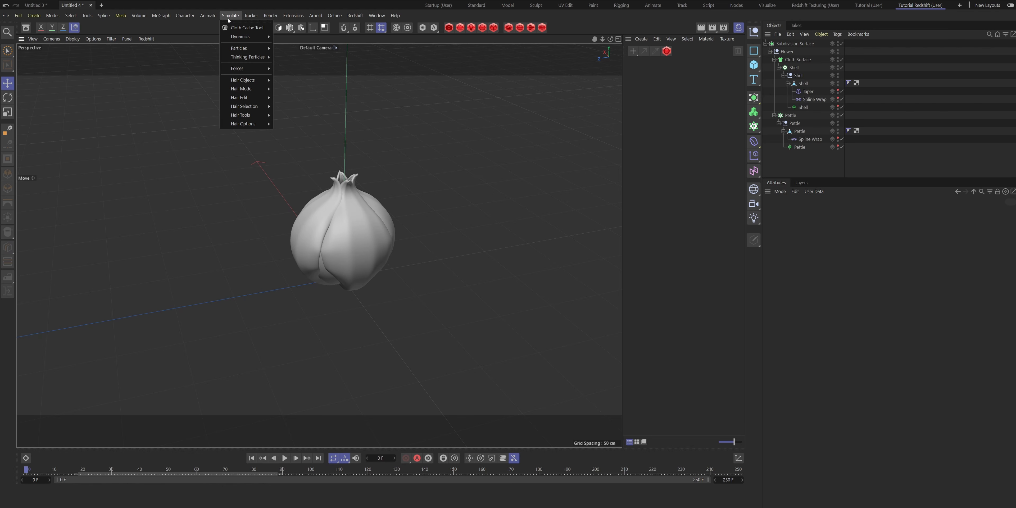
pyautogui.moveTo(252, 70)
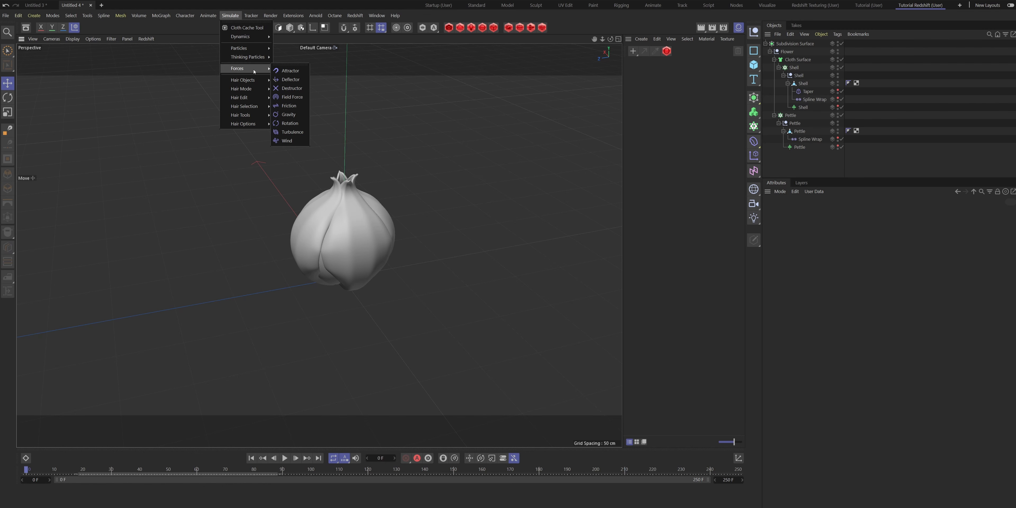
pyautogui.click(288, 132)
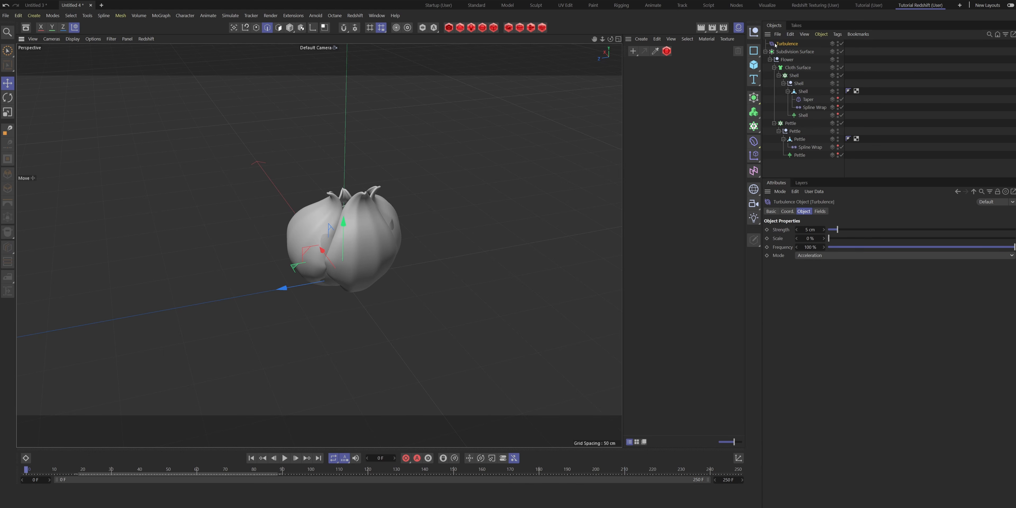
pyautogui.keyDown('alt'); pyautogui.moveTo(358, 206); pyautogui.dragTo(190, 241); pyautogui.keyUp('alt')
pyautogui.scroll(2, 346, 251)
pyautogui.keyDown('alt'); pyautogui.moveTo(347, 251); pyautogui.dragTo(411, 201); pyautogui.keyUp('alt')
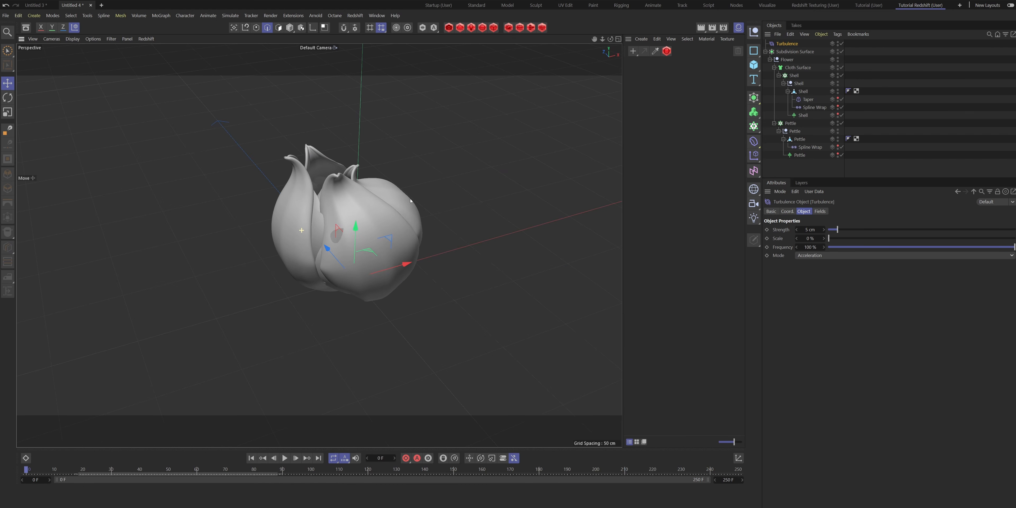
# Set the Turbulence force's scale and frequency to 25% each
pyautogui.click(810, 238)
pyautogui.press('Return')
pyautogui.click(811, 248)
pyautogui.write('25')
pyautogui.press('Return')
# Set the Turbulence strength to 2 cm and play the bloom animation to judge the petal movement
pyautogui.click(810, 229)
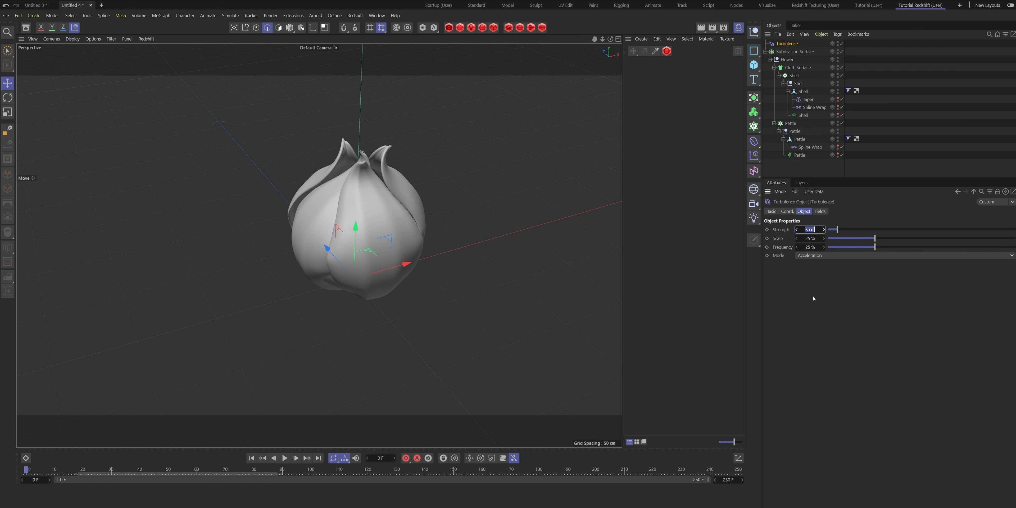
pyautogui.write('2')
pyautogui.press('Return')
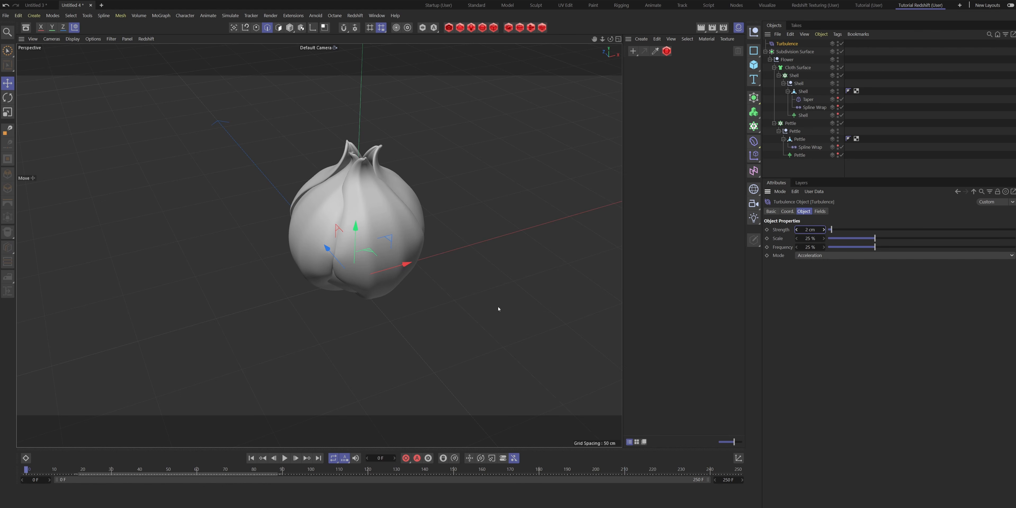
pyautogui.click(285, 458)
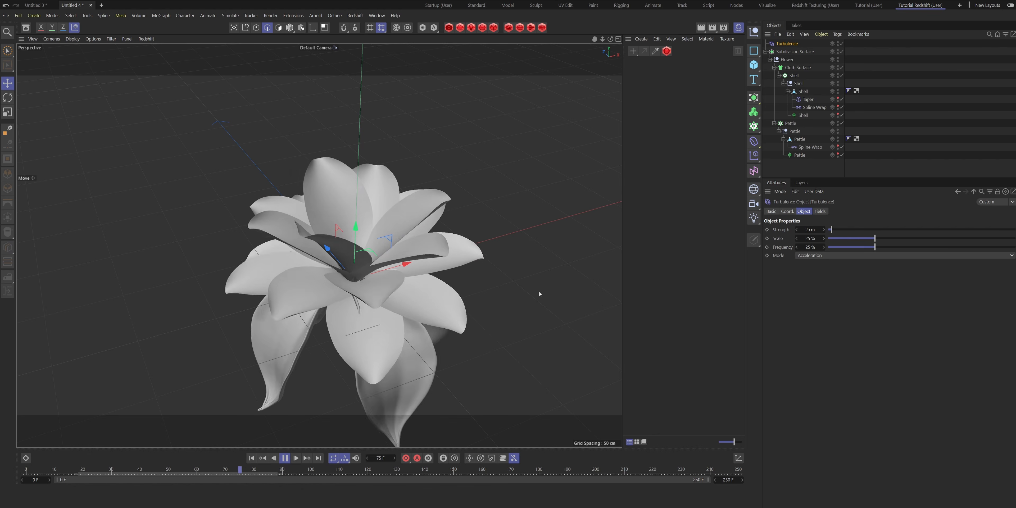
pyautogui.scroll(-4, 379, 340)
pyautogui.keyDown('alt'); pyautogui.moveTo(328, 376); pyautogui.dragTo(378, 365); pyautogui.keyUp('alt')
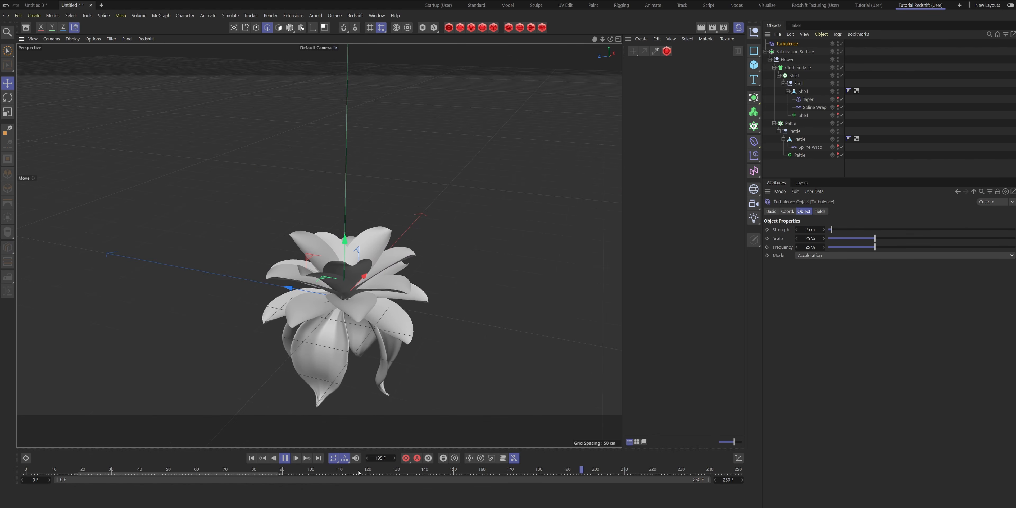
# Set the Turbulence strength to 10 cm, review the petal movement during playback, and return to frame 0
pyautogui.click(804, 230)
pyautogui.write('10')
pyautogui.press('Return')
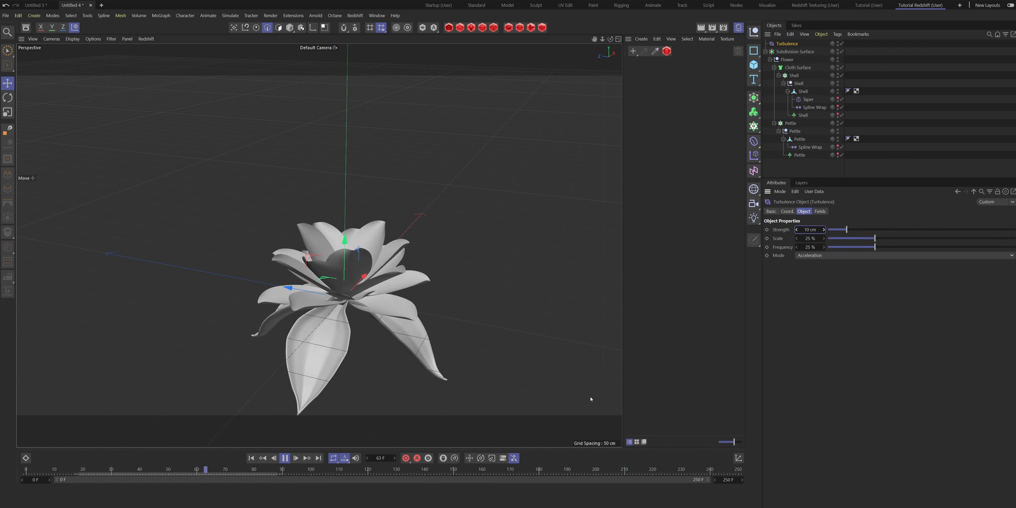
pyautogui.moveTo(191, 472); pyautogui.dragTo(268, 481)
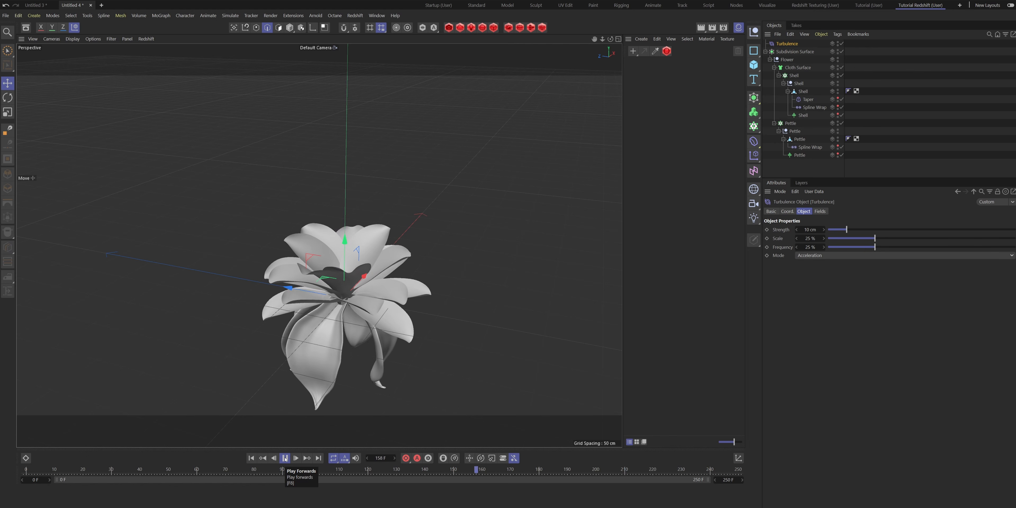
pyautogui.click(285, 458)
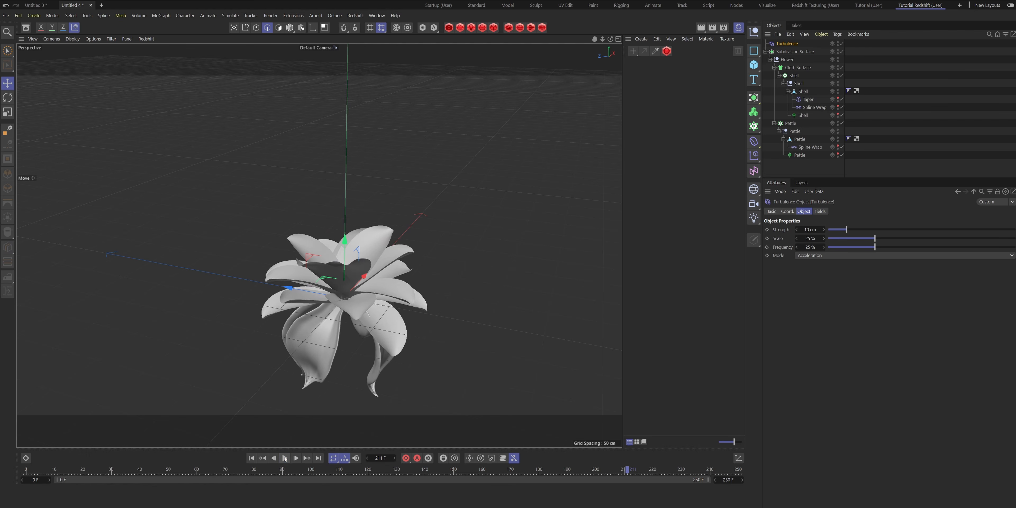
pyautogui.moveTo(154, 474); pyautogui.dragTo(26, 473)
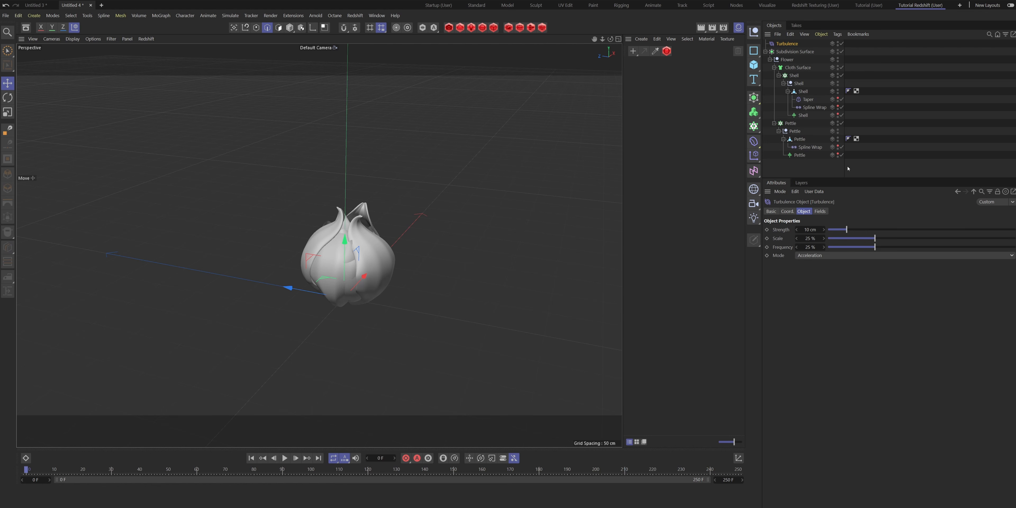
# Reorder the hierarchy so the Pettle and Shell MoSplines each sit above their petal mesh
pyautogui.click(806, 141)
pyautogui.click(800, 156)
pyautogui.moveTo(800, 156); pyautogui.dragTo(800, 89)
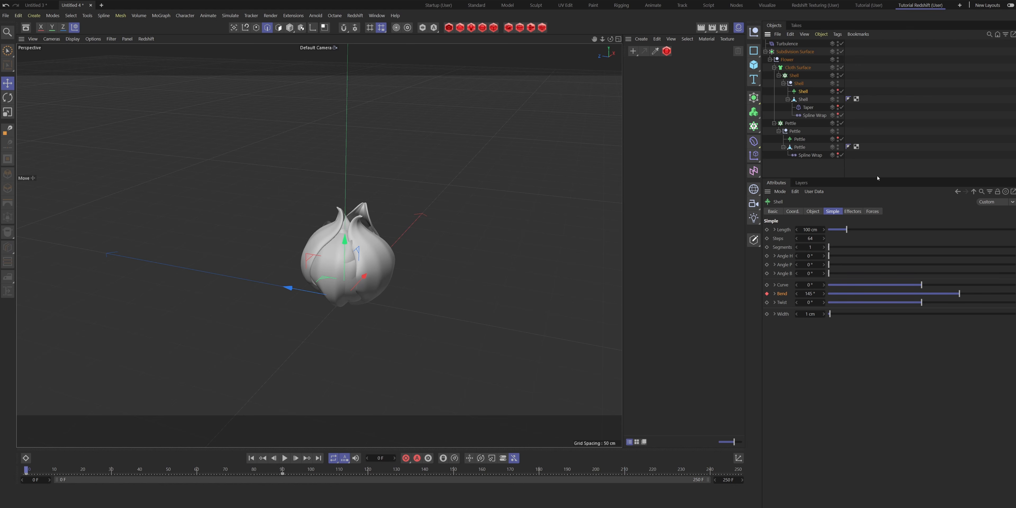
pyautogui.click(827, 169)
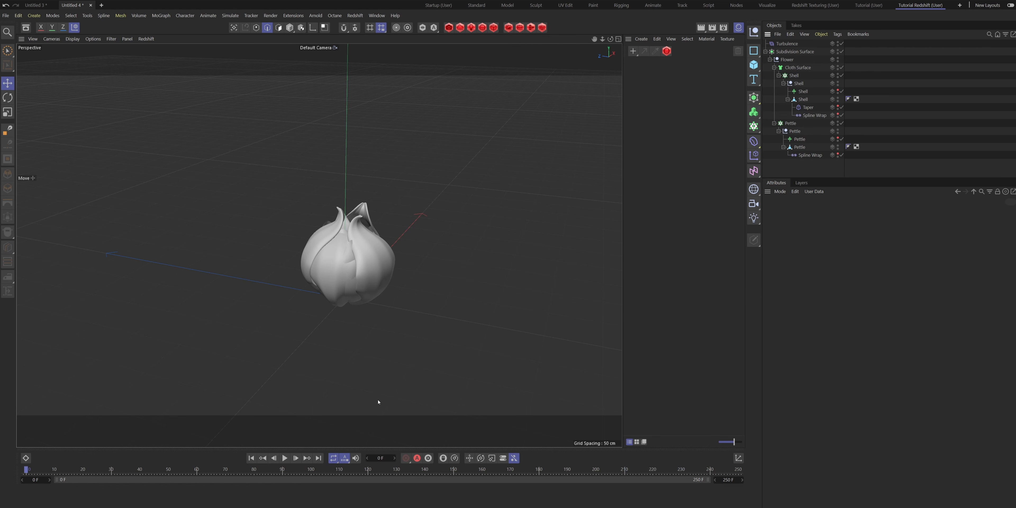
# Set the Turbulence scale to 50% while playing the bloom, stop playback, and inspect the bud at frame 0
pyautogui.click(285, 458)
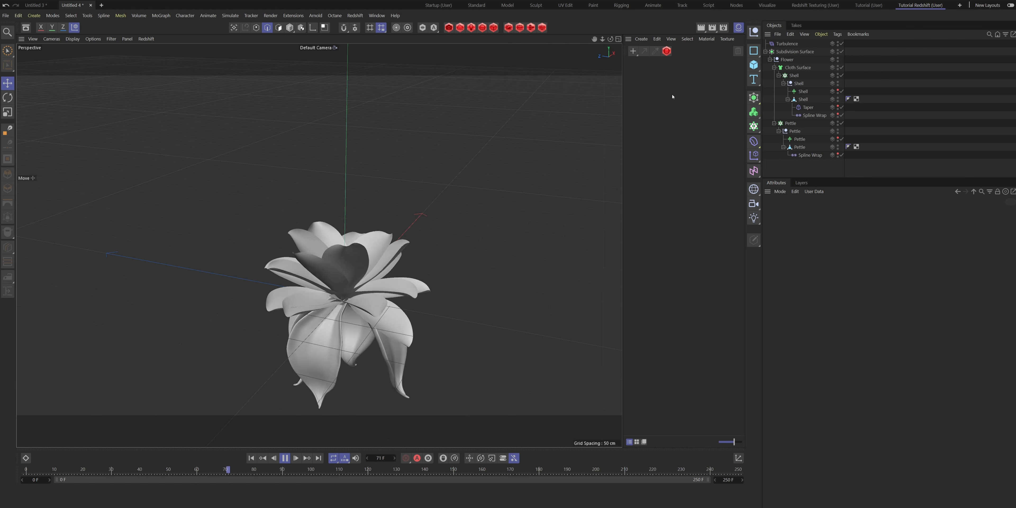
pyautogui.click(787, 43)
pyautogui.click(809, 238)
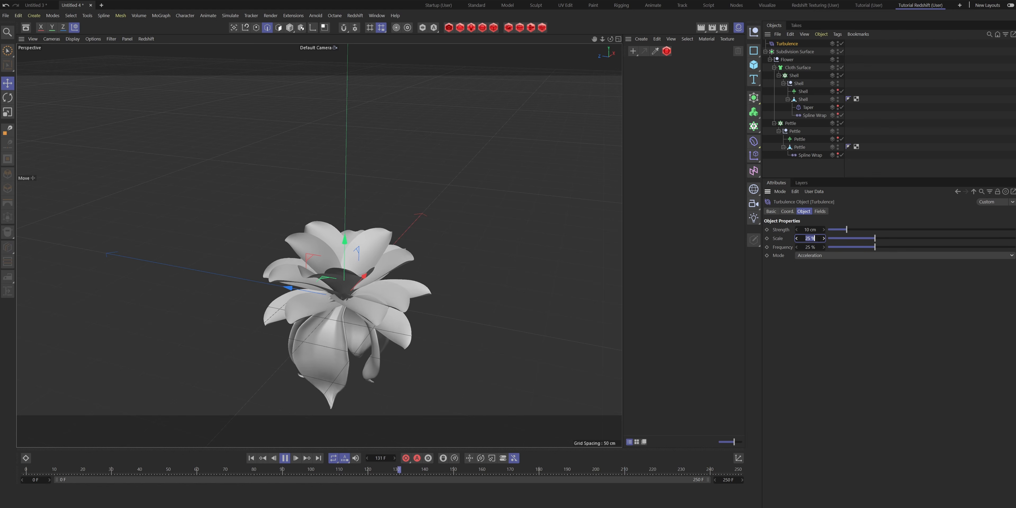
pyautogui.write('50')
pyautogui.press('Return')
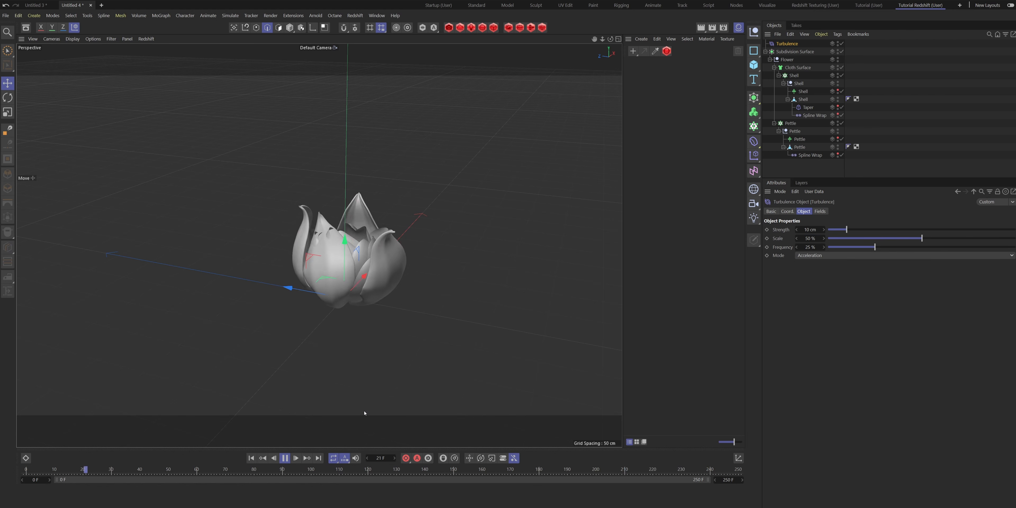
pyautogui.click(285, 458)
pyautogui.moveTo(293, 469); pyautogui.dragTo(26, 470)
pyautogui.keyDown('alt'); pyautogui.moveTo(446, 215); pyautogui.dragTo(362, 239); pyautogui.keyUp('alt')
pyautogui.scroll(5, 401, 229)
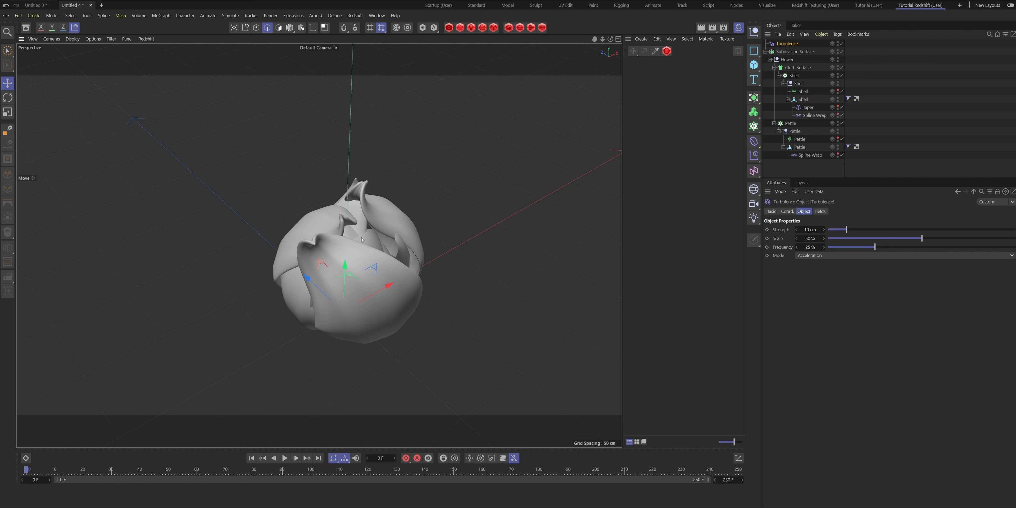
# Keyframe the Turbulence strength at 0 cm on frame 20 and scrub ahead to frame 40
pyautogui.click(55, 472)
pyautogui.moveTo(61, 469); pyautogui.dragTo(84, 476)
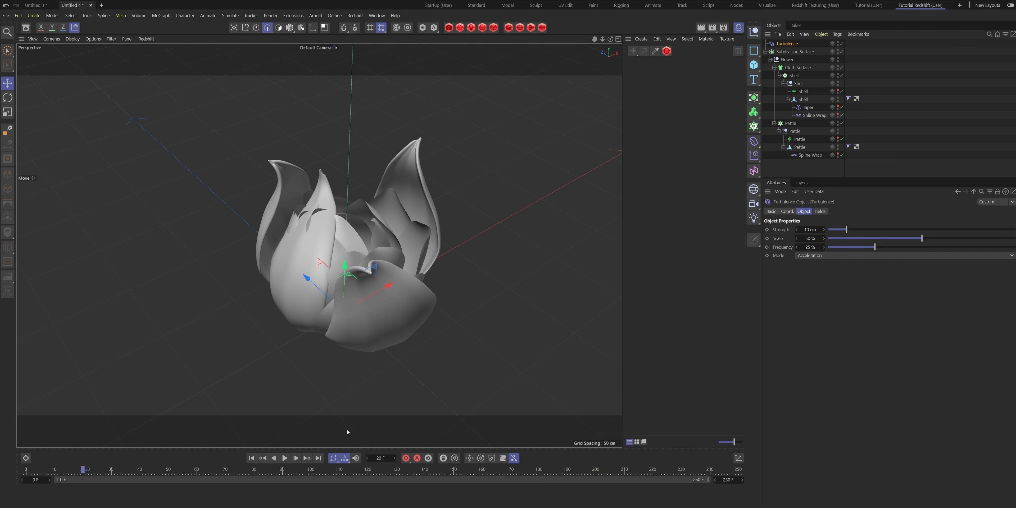
pyautogui.click(808, 230)
pyautogui.write('0')
pyautogui.press('Return')
pyautogui.click(767, 230)
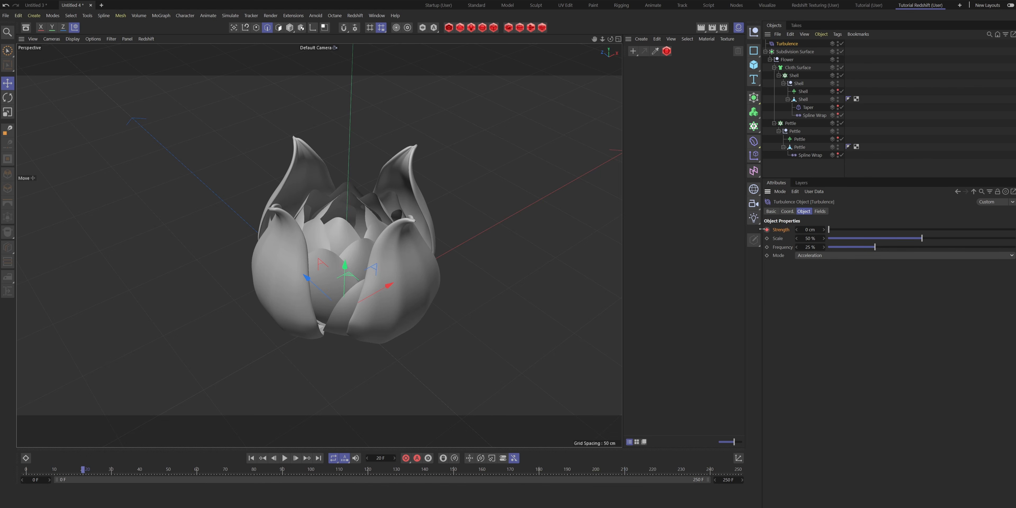
pyautogui.moveTo(105, 473); pyautogui.dragTo(141, 479)
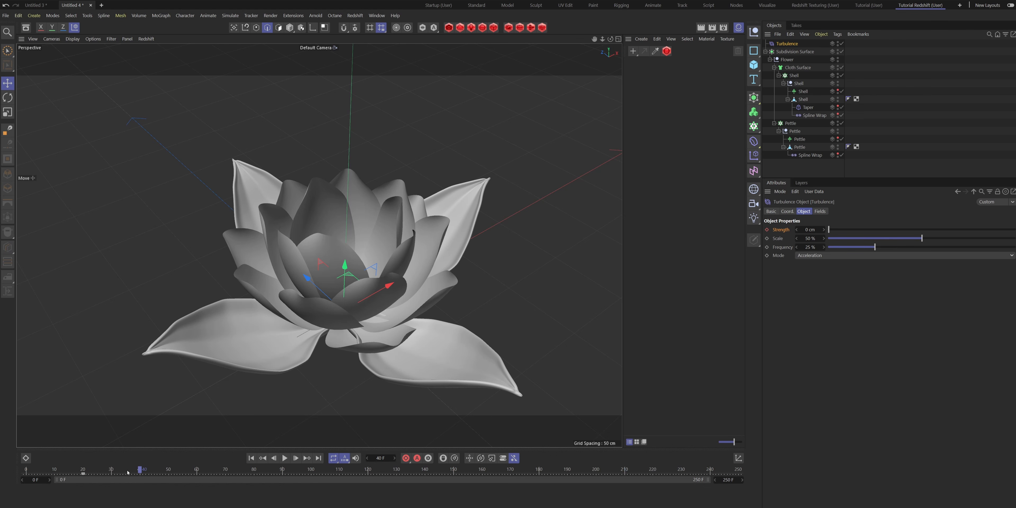
# Keyframe the Turbulence strength at 5 cm on frame 40
pyautogui.click(807, 231)
pyautogui.write('10')
pyautogui.press('Return')
pyautogui.click(767, 230)
pyautogui.click(811, 229)
pyautogui.write('5')
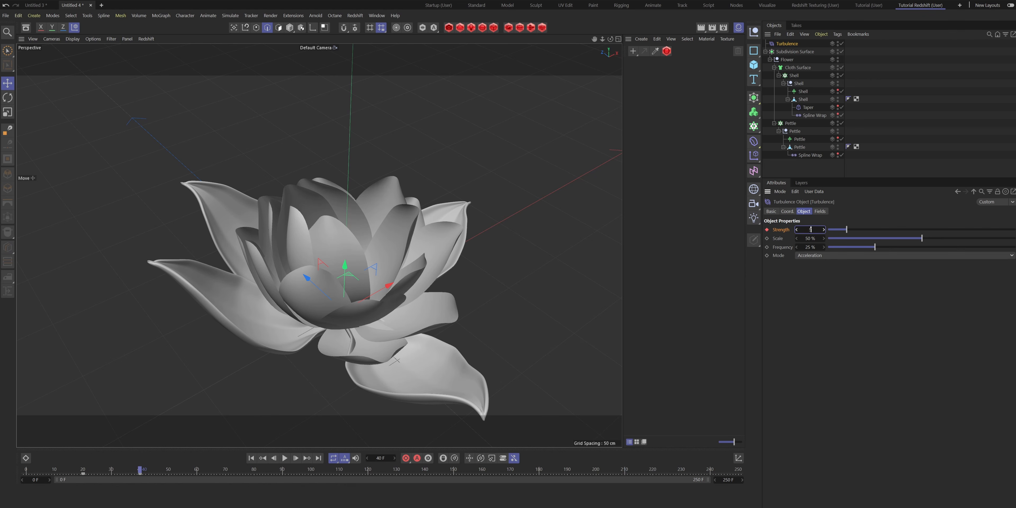
pyautogui.press('Return')
pyautogui.click(767, 229)
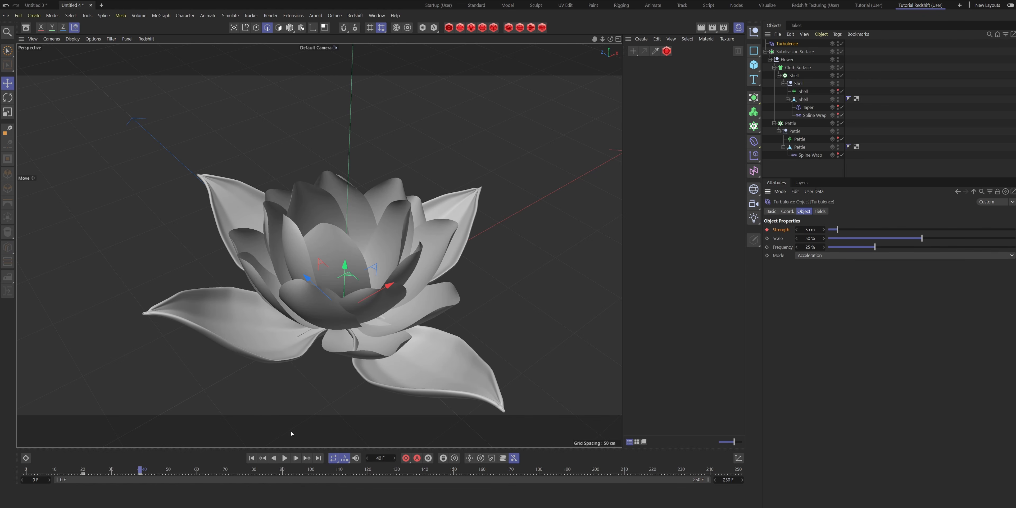
# Play the bloom animation from frame 0 and inspect the petal movement from several angles
pyautogui.moveTo(141, 471); pyautogui.dragTo(26, 470)
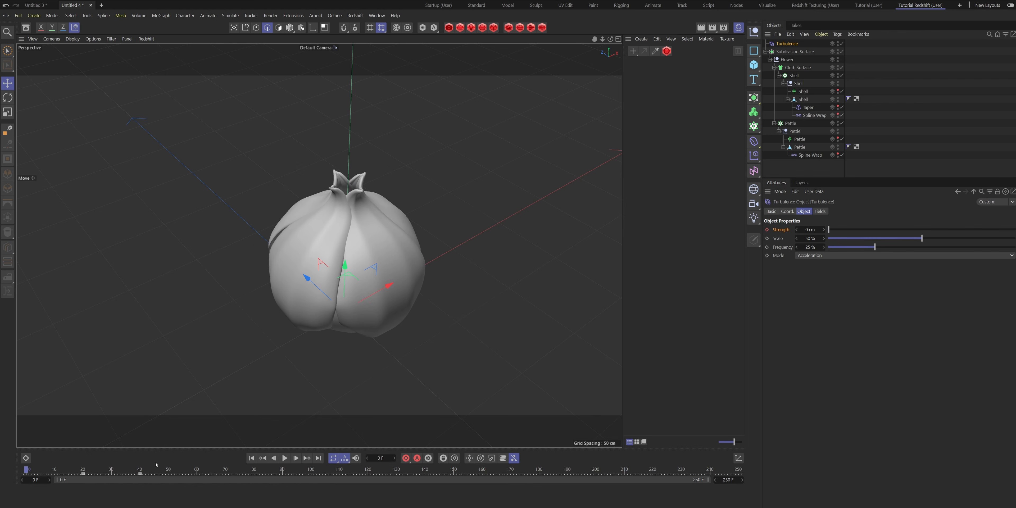
pyautogui.scroll(-6, 348, 307)
pyautogui.keyDown('alt'); pyautogui.moveTo(346, 335); pyautogui.dragTo(361, 312); pyautogui.keyUp('alt')
pyautogui.keyDown('alt'); pyautogui.moveTo(361, 313); pyautogui.dragTo(367, 268, button='middle'); pyautogui.keyUp('alt')
pyautogui.click(285, 458)
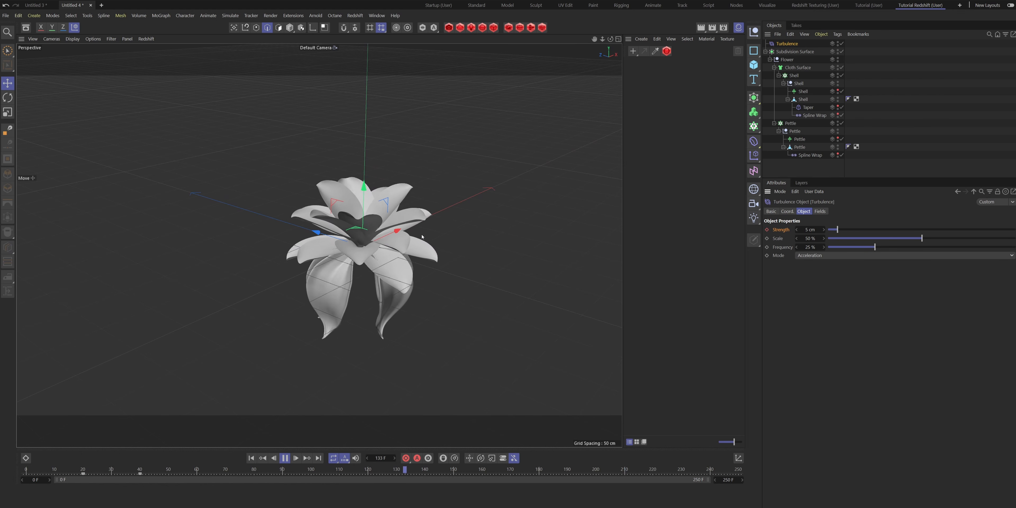
pyautogui.scroll(5, 418, 233)
pyautogui.keyDown('alt'); pyautogui.moveTo(360, 213); pyautogui.dragTo(303, 220); pyautogui.keyUp('alt')
pyautogui.scroll(-3, 321, 221)
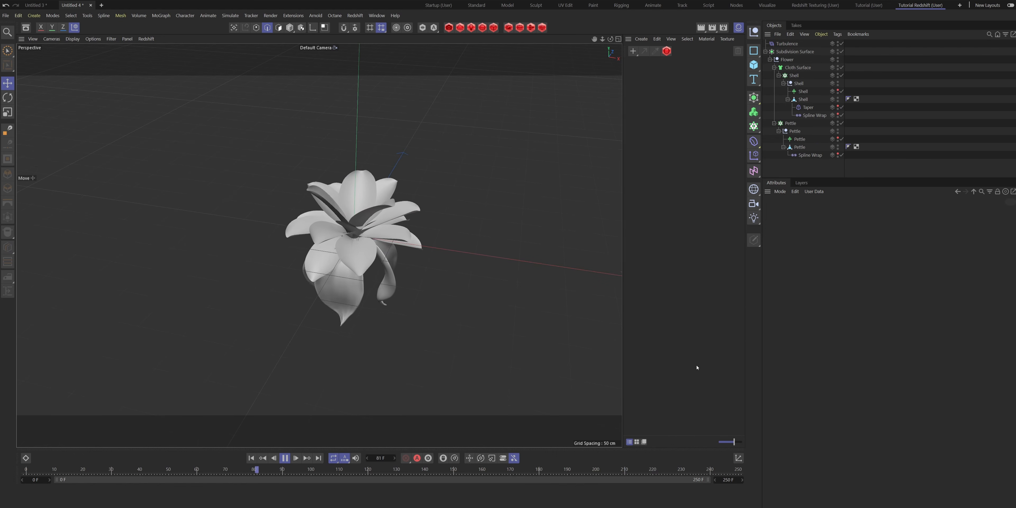
# Try extending the timeline end to frame 1000 and inspect the petal movement over the longer playback
pyautogui.click(730, 480)
pyautogui.write('1000')
pyautogui.press('Return')
pyautogui.scroll(4, 342, 213)
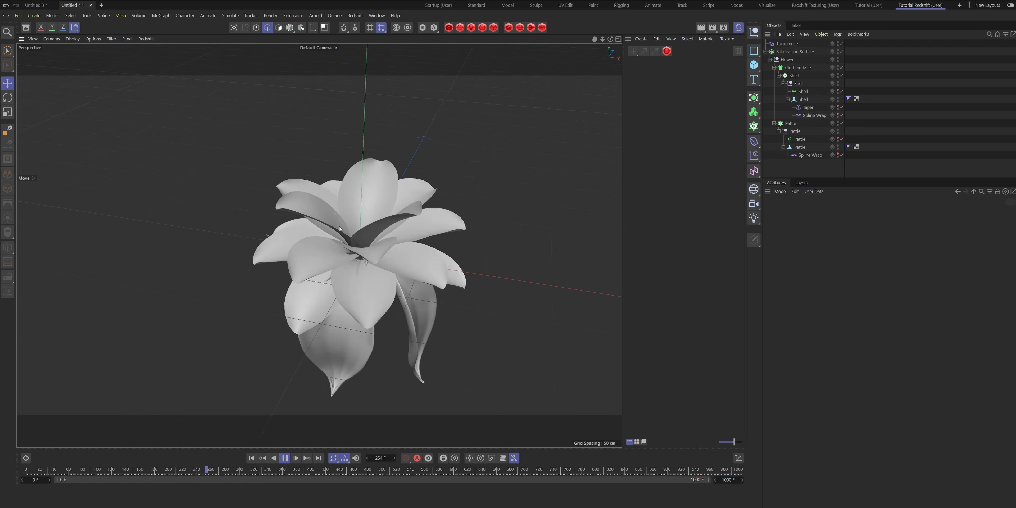
pyautogui.keyDown('alt'); pyautogui.moveTo(342, 225); pyautogui.dragTo(401, 218); pyautogui.keyUp('alt')
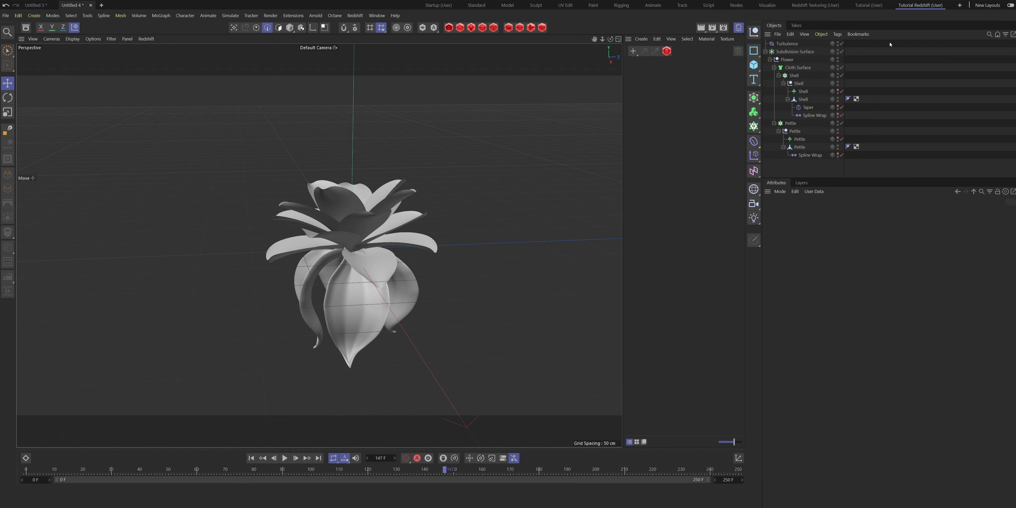
# Collapse the flower hierarchy and create two new standard materials
pyautogui.click(765, 52)
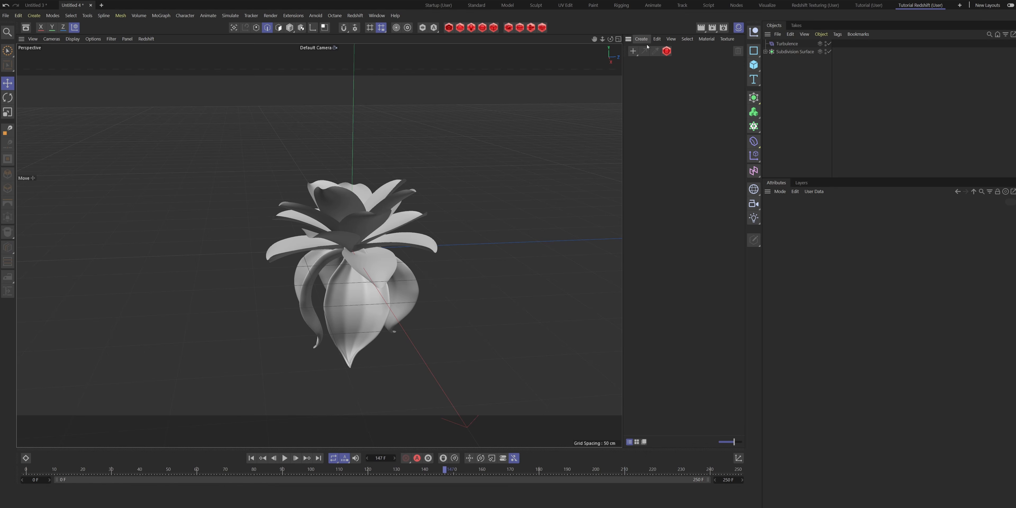
pyautogui.doubleClick(655, 87)
pyautogui.doubleClick(656, 91)
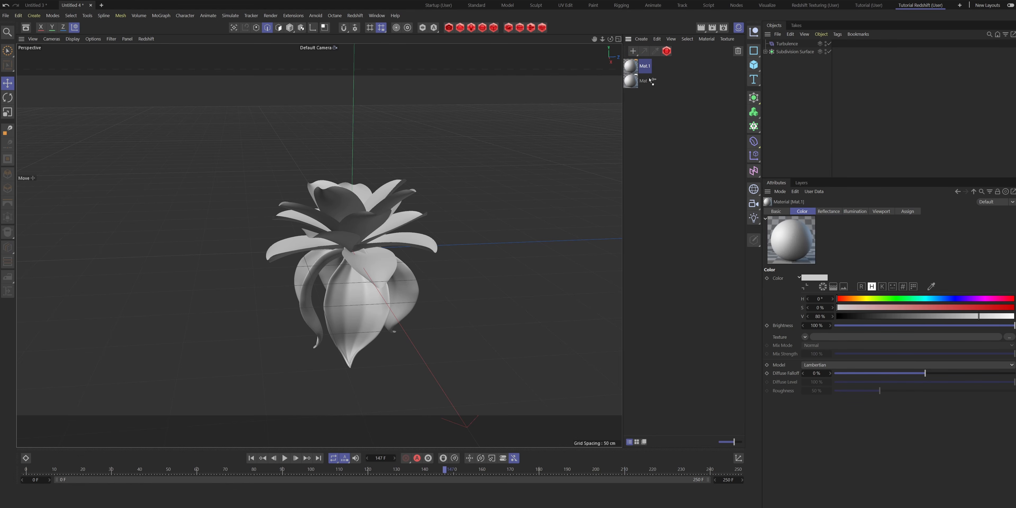
# Assign material Mat.1 to the Cloth Surface and material Mat to the Pettle cloner
pyautogui.moveTo(770, 56); pyautogui.dragTo(768, 55)
pyautogui.click(766, 51)
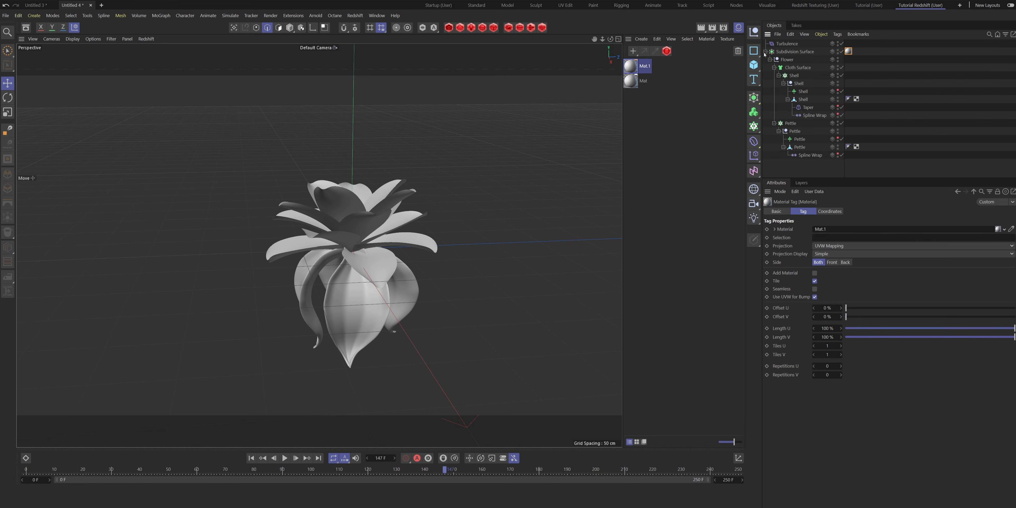
pyautogui.moveTo(858, 63); pyautogui.dragTo(858, 68)
pyautogui.click(771, 68)
pyautogui.click(774, 67)
pyautogui.doubleClick(796, 68)
pyautogui.click(774, 75)
pyautogui.moveTo(631, 81); pyautogui.dragTo(790, 76)
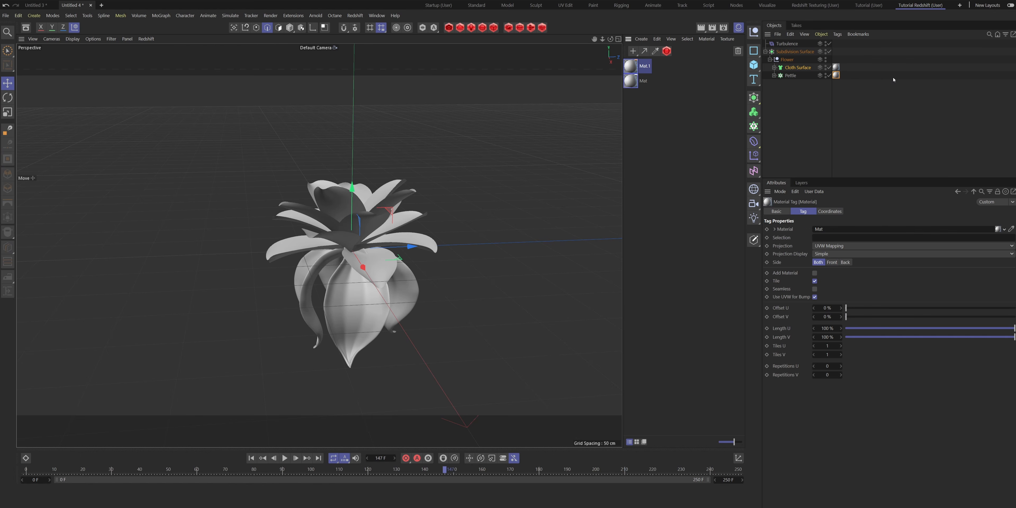
# Set the Mat.1 colour to a dark green with a hue of 134° and 63% saturation
pyautogui.click(635, 71)
pyautogui.click(903, 300)
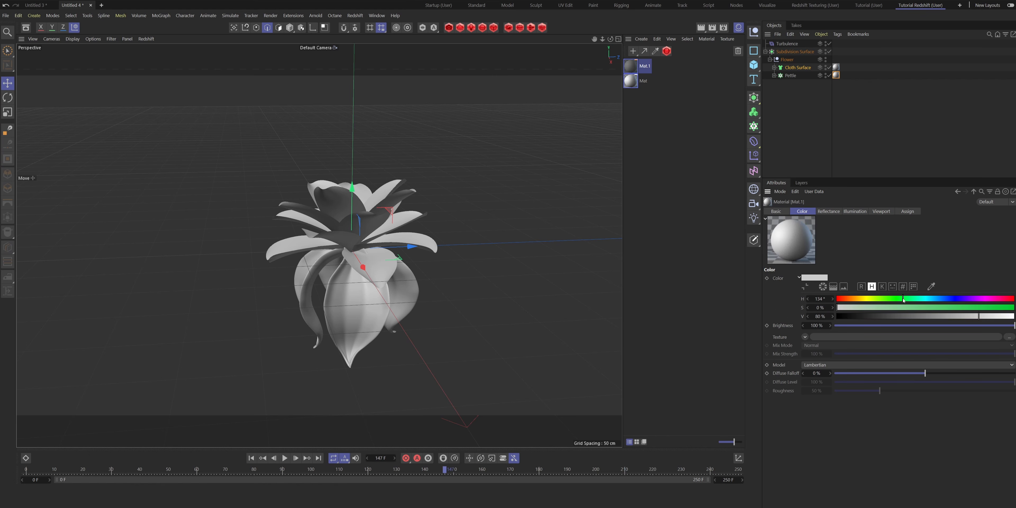
pyautogui.click(974, 308)
pyautogui.click(991, 317)
pyautogui.click(949, 308)
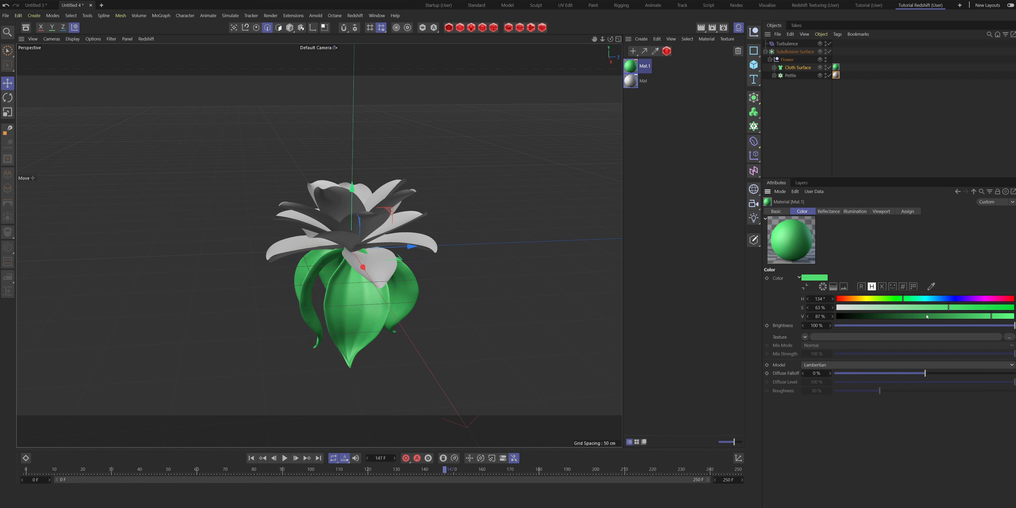
pyautogui.click(924, 317)
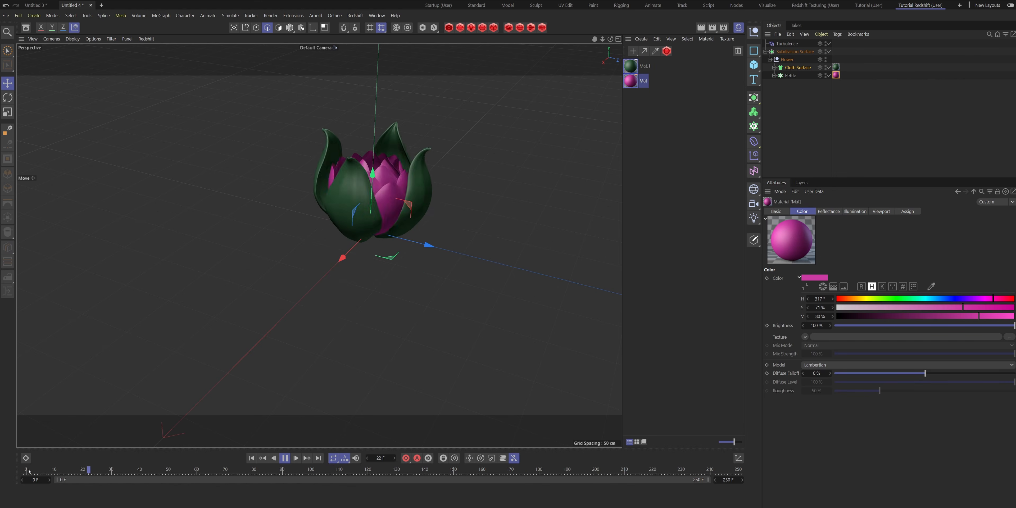
# Replay the bloom from the start of the timeline and inspect the coloured flower from another angle
pyautogui.click(29, 470)
pyautogui.keyDown('alt'); pyautogui.moveTo(363, 179); pyautogui.dragTo(417, 198); pyautogui.keyUp('alt')
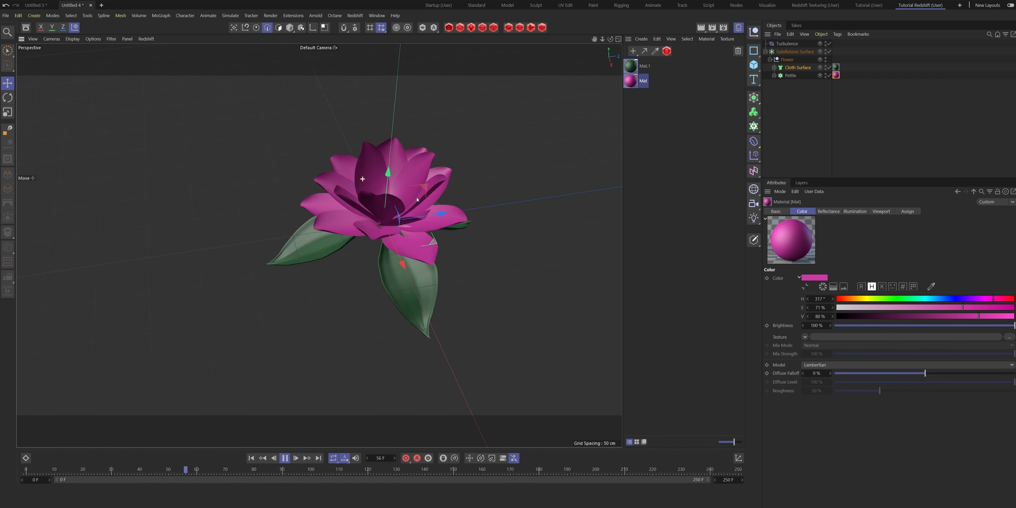